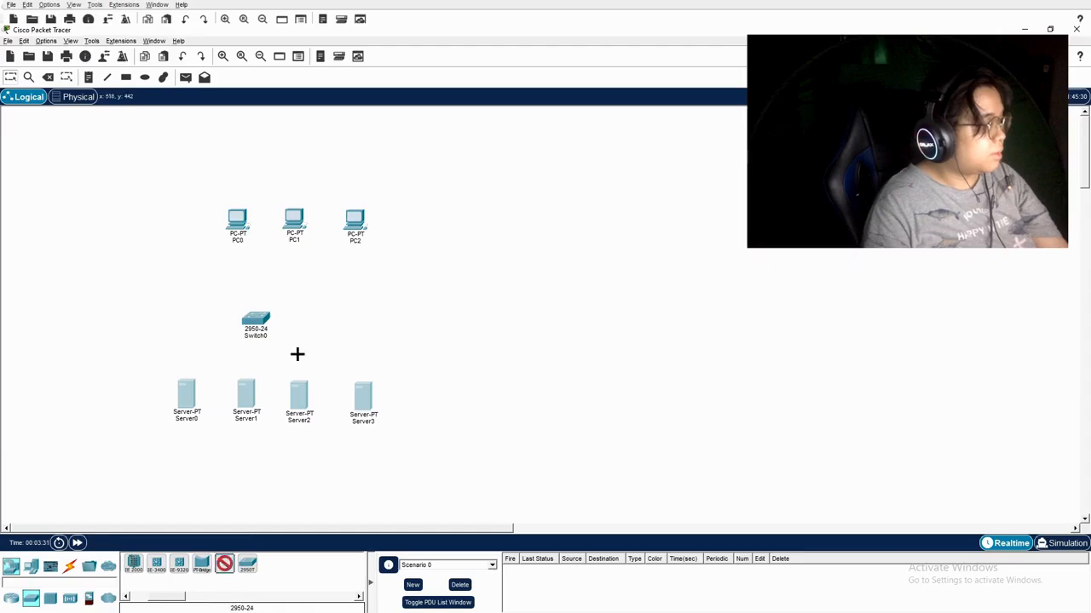
# Place a second 2950-24 switch beside Switch0 and move the four servers up closer to the switches
pyautogui.moveTo(224, 305); pyautogui.dragTo(329, 309)
pyautogui.moveTo(130, 368); pyautogui.dragTo(397, 437)
pyautogui.moveTo(367, 399)
pyautogui.mouseDown()
pyautogui.moveTo(397, 396)
pyautogui.moveTo(370, 379)
pyautogui.mouseUp()
pyautogui.moveTo(196, 370)
pyautogui.mouseDown()
pyautogui.moveTo(219, 368)
pyautogui.moveTo(187, 367)
pyautogui.mouseUp()
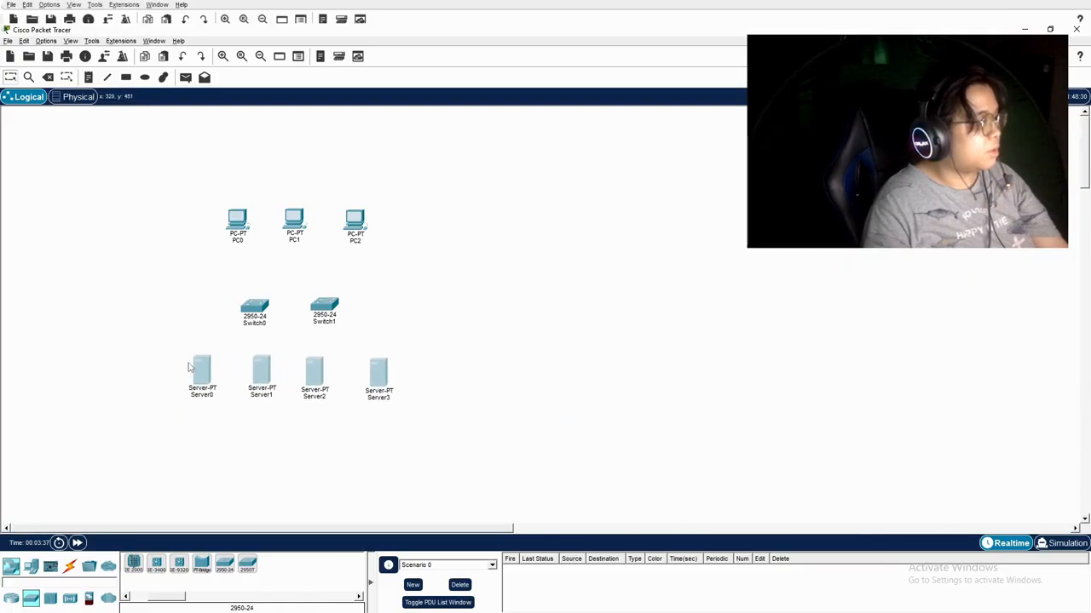
# Connect PC0, PC1 and PC2 to Switch0 using the automatically chosen connection type
pyautogui.click(69, 566)
pyautogui.click(131, 565)
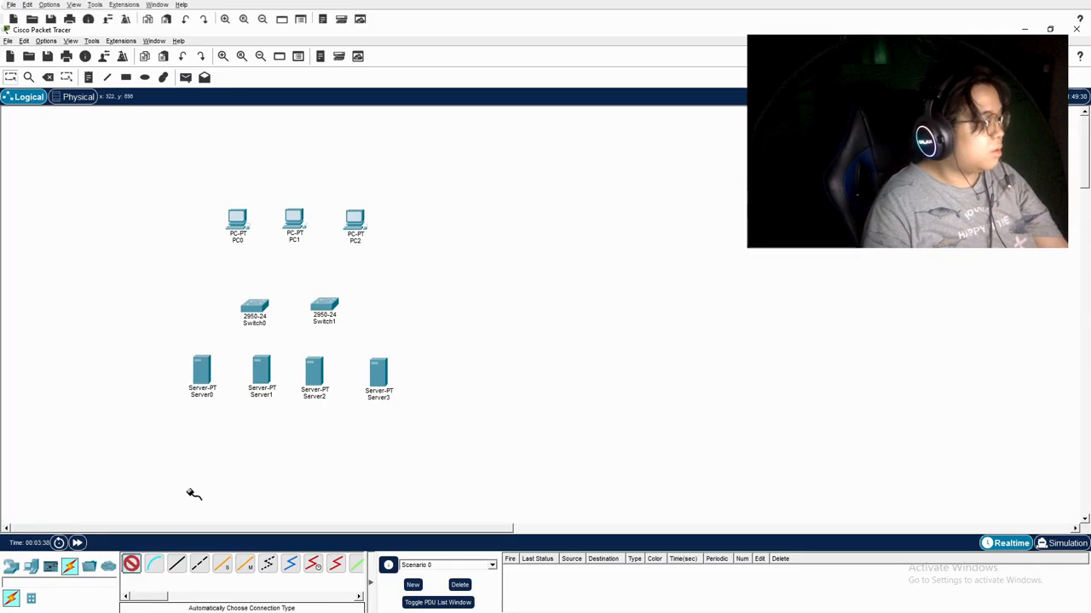
pyautogui.click(237, 221)
pyautogui.click(248, 303)
pyautogui.click(130, 564)
pyautogui.click(294, 224)
pyautogui.click(249, 304)
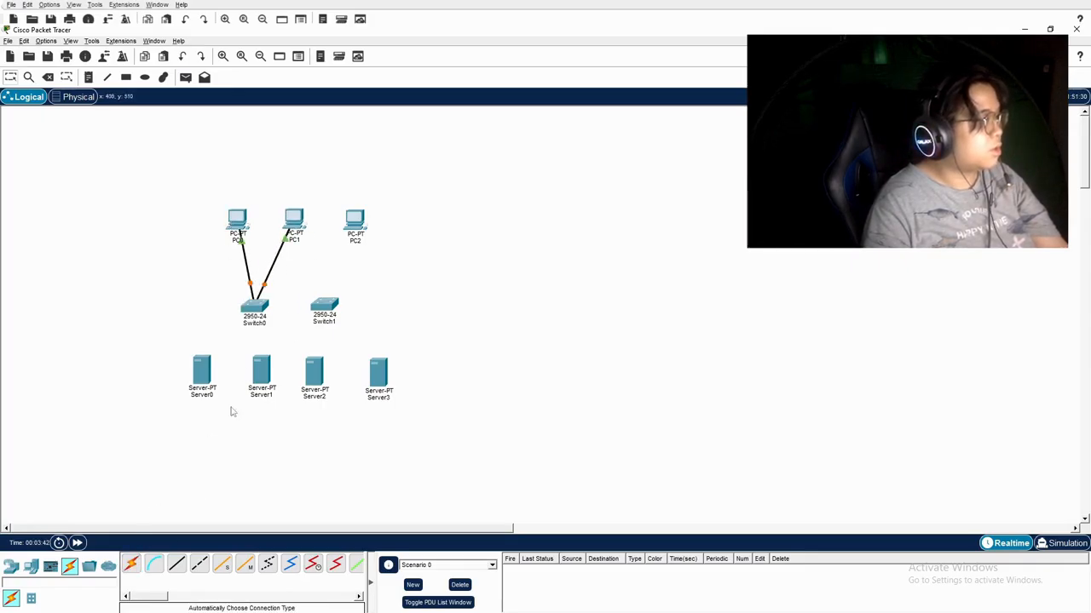
pyautogui.click(130, 565)
pyautogui.click(355, 223)
pyautogui.click(255, 302)
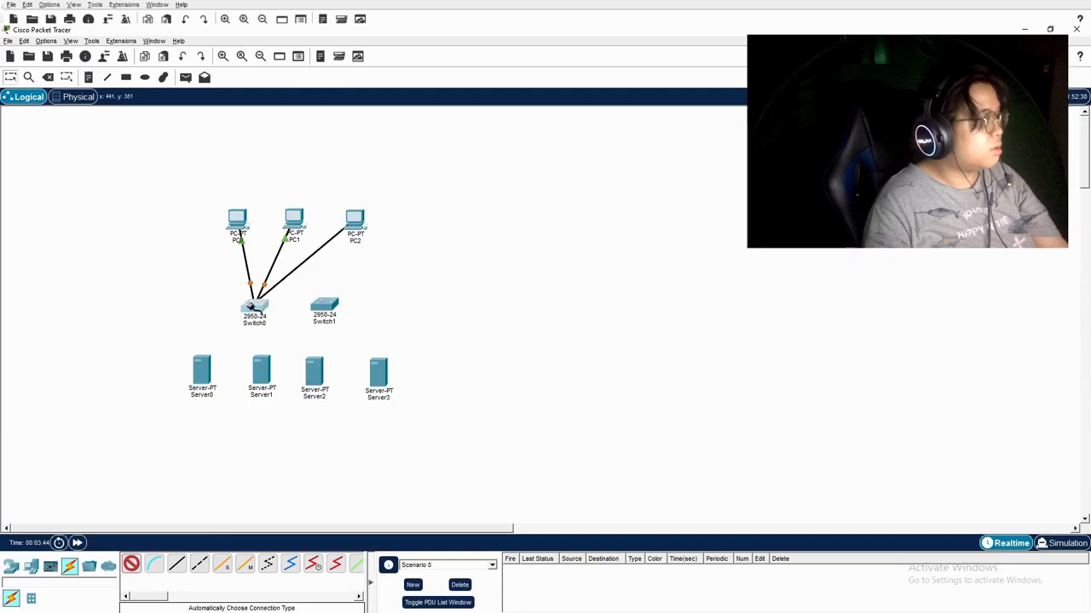
# Connect Server0, Server1, Server2 and Server3 to Switch1 using the automatically chosen connection type
pyautogui.click(130, 565)
pyautogui.click(198, 368)
pyautogui.click(322, 306)
pyautogui.click(261, 368)
pyautogui.click(322, 306)
pyautogui.click(131, 565)
pyautogui.click(307, 383)
pyautogui.click(322, 307)
pyautogui.click(130, 565)
pyautogui.click(379, 371)
pyautogui.click(322, 307)
# Link Switch0 to Switch1 with an automatically chosen cable and shift the whole topology toward the middle of the workspace
pyautogui.click(130, 565)
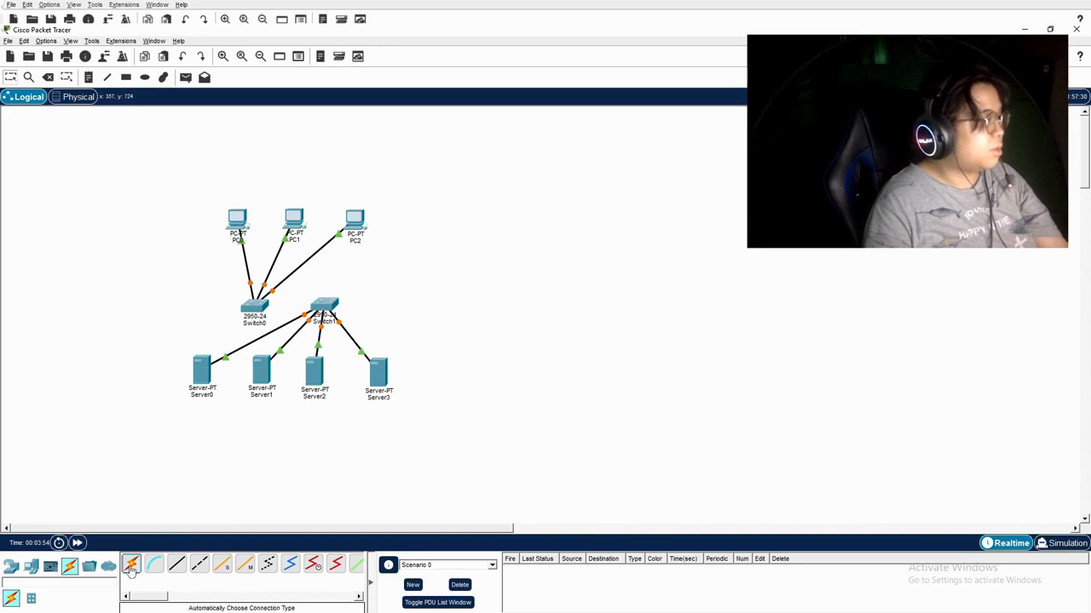
pyautogui.click(255, 309)
pyautogui.click(322, 307)
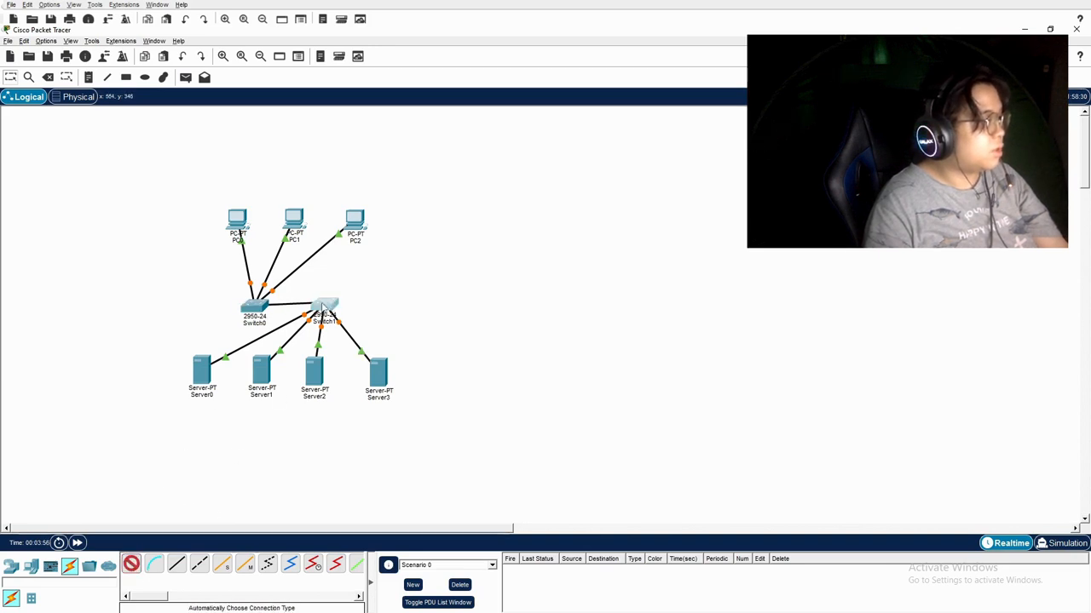
pyautogui.moveTo(173, 178); pyautogui.dragTo(411, 442)
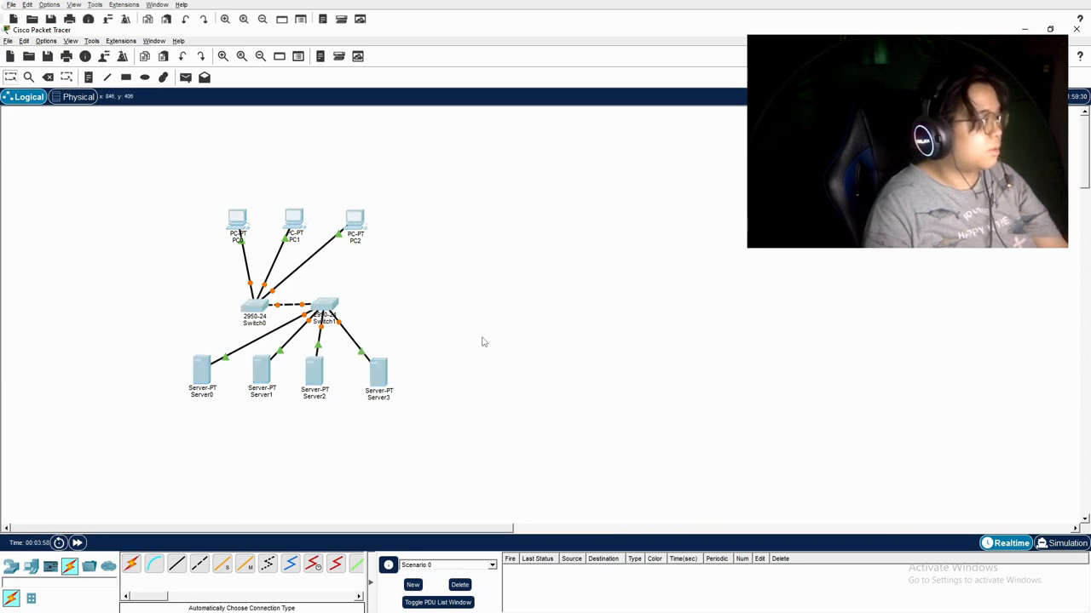
pyautogui.moveTo(325, 251); pyautogui.dragTo(451, 235)
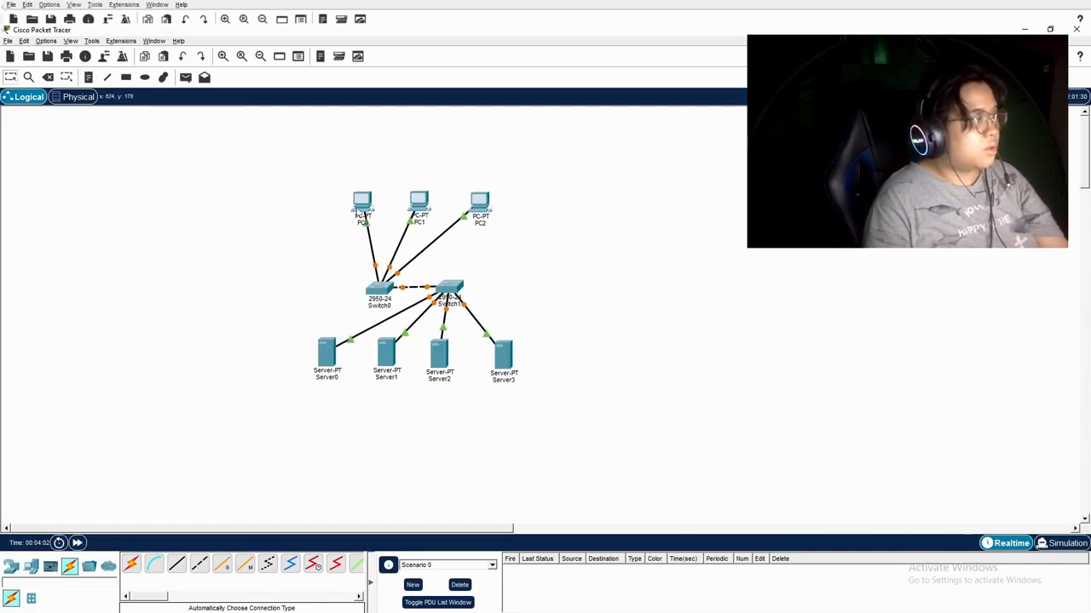
# Rename PC0 as Dynamic1 and set its IPv4 gateway and DNS to DHCP
pyautogui.click(363, 207)
pyautogui.moveTo(533, 120); pyautogui.dragTo(328, 108)
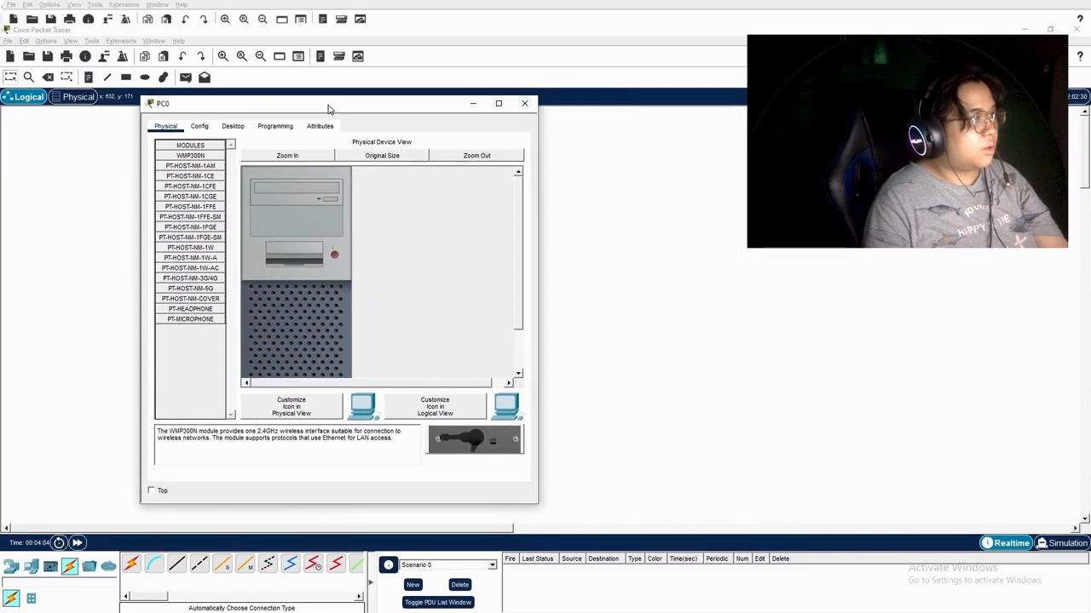
pyautogui.click(201, 128)
pyautogui.doubleClick(332, 179)
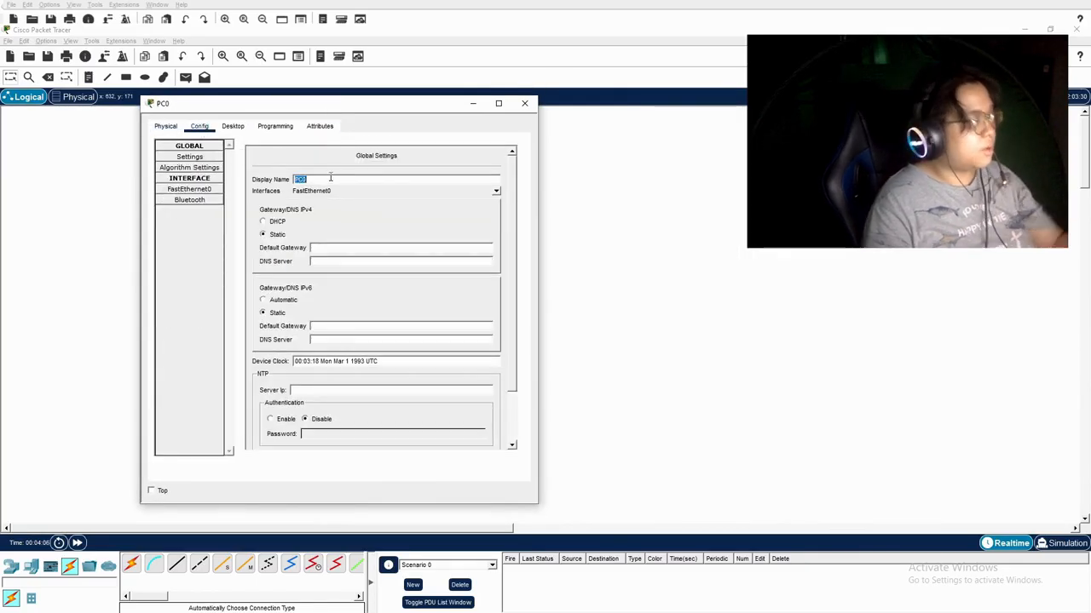
pyautogui.write('Dynamic1')
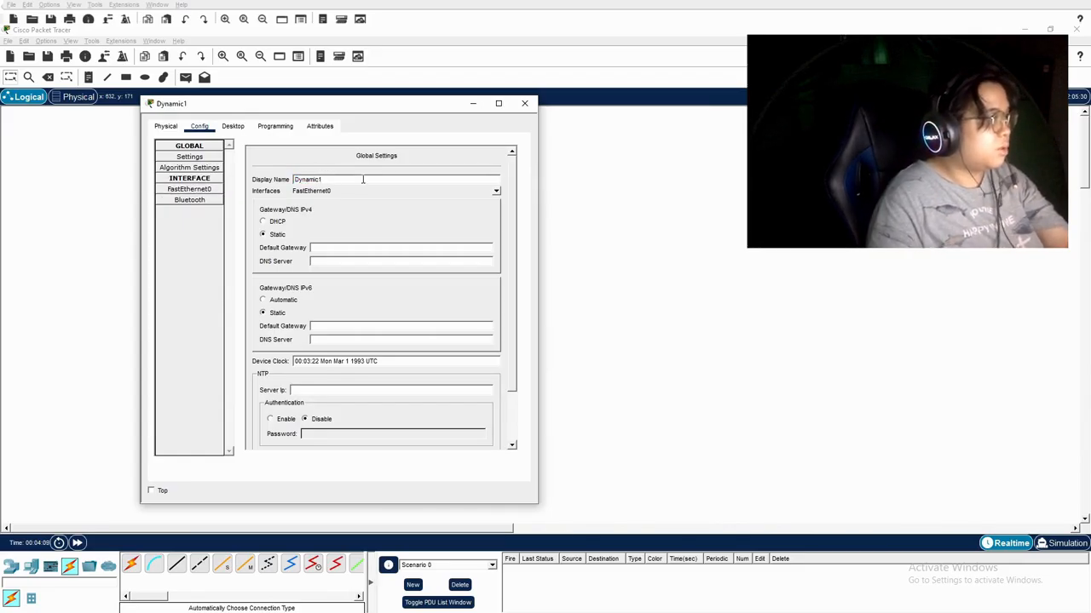
pyautogui.click(273, 221)
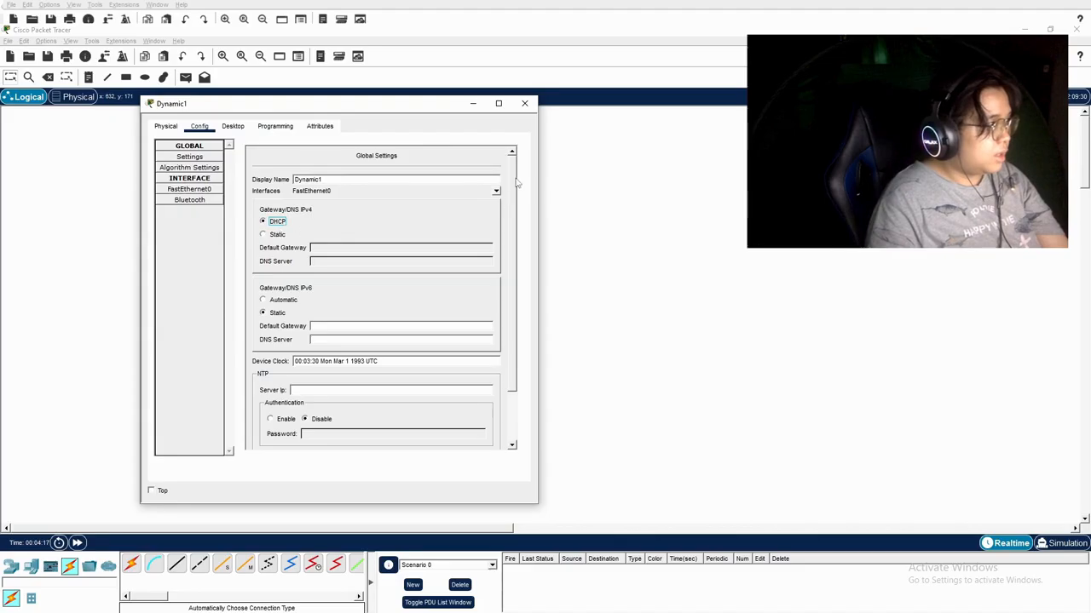
pyautogui.click(524, 103)
# Rename PC1 as Dynamic2 and set its IPv4 gateway and DNS to DHCP
pyautogui.click(418, 201)
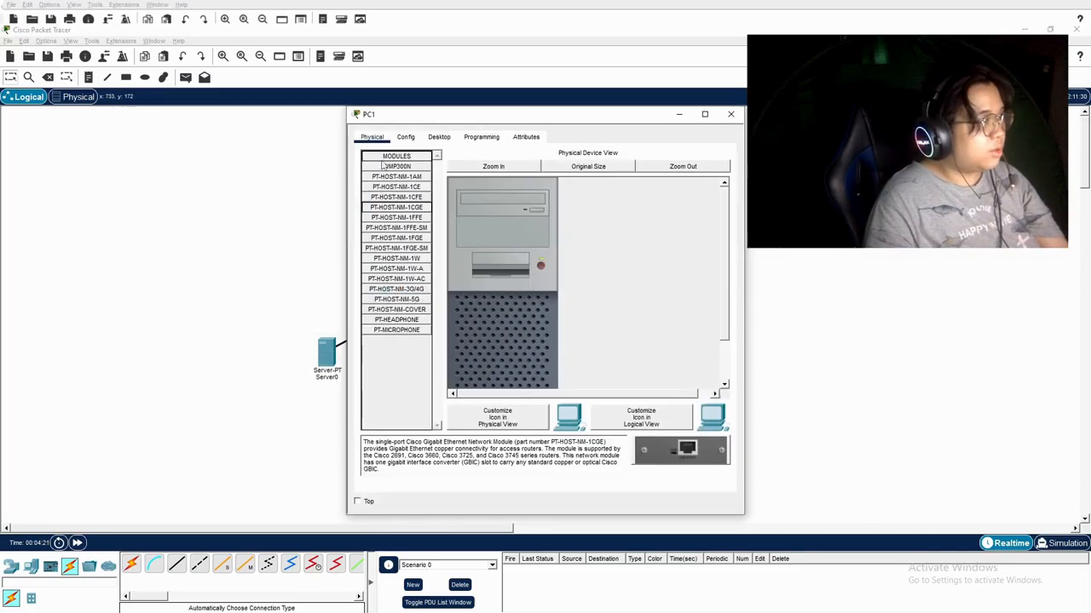
pyautogui.click(405, 137)
pyautogui.doubleClick(522, 190)
pyautogui.write('Dynamic2')
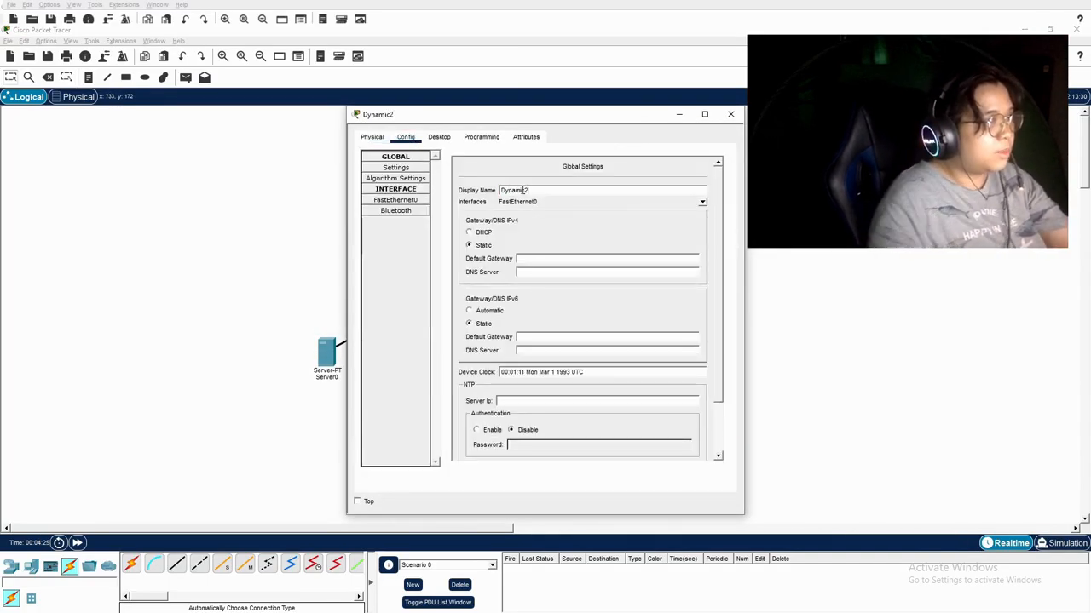
pyautogui.click(482, 232)
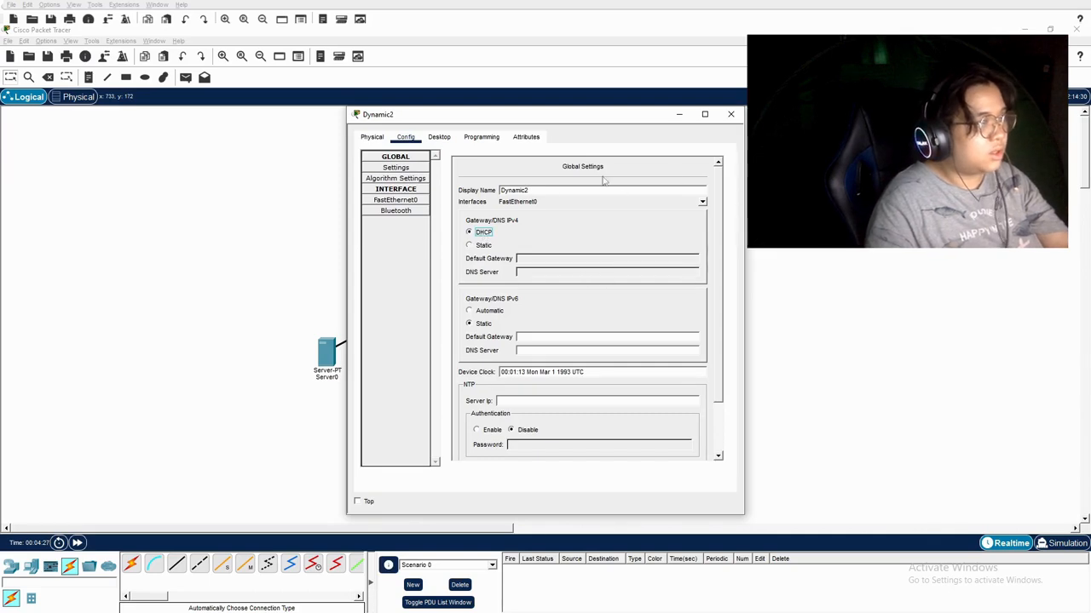
pyautogui.click(730, 113)
# Open the global settings of PC2 and change its display name to Static
pyautogui.click(480, 202)
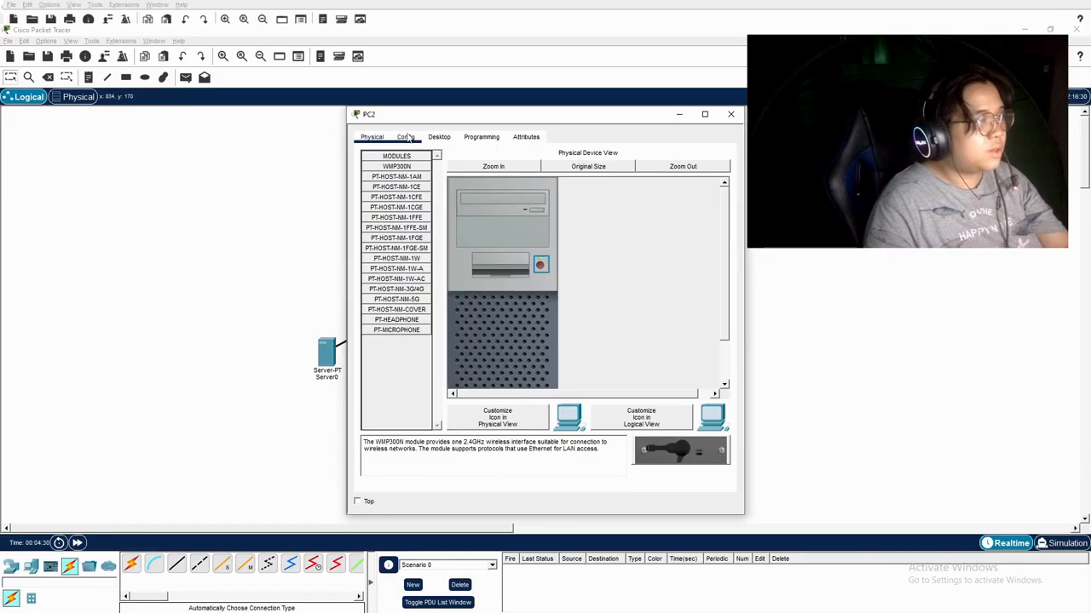
pyautogui.click(406, 137)
pyautogui.doubleClick(507, 190)
pyautogui.write('Static')
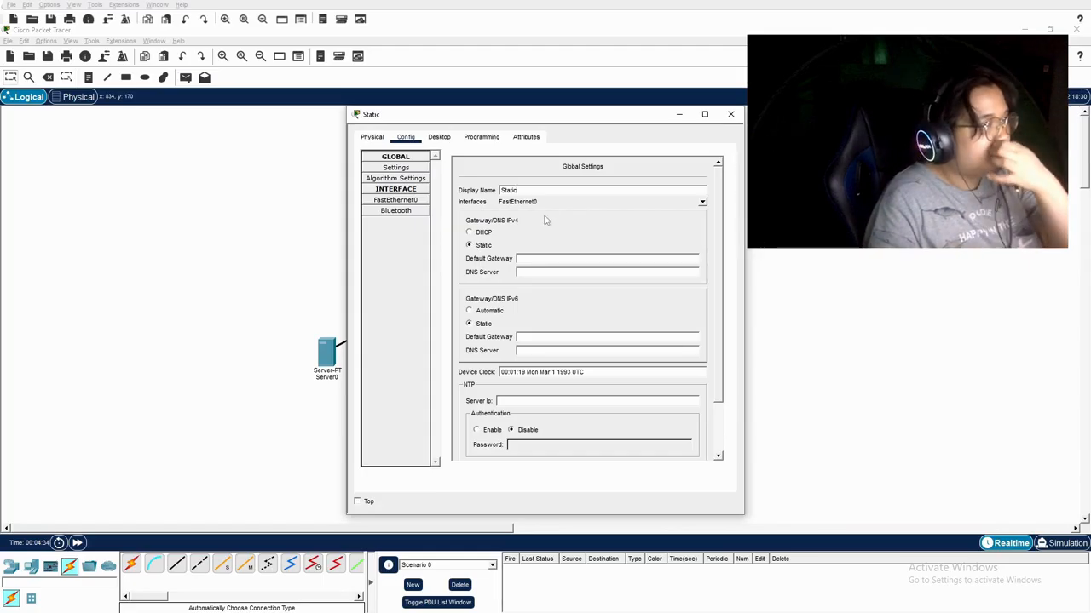
# Set the Static PC's IPv4 default gateway to 172.16.0.90 and copy the address for reuse
pyautogui.click(534, 257)
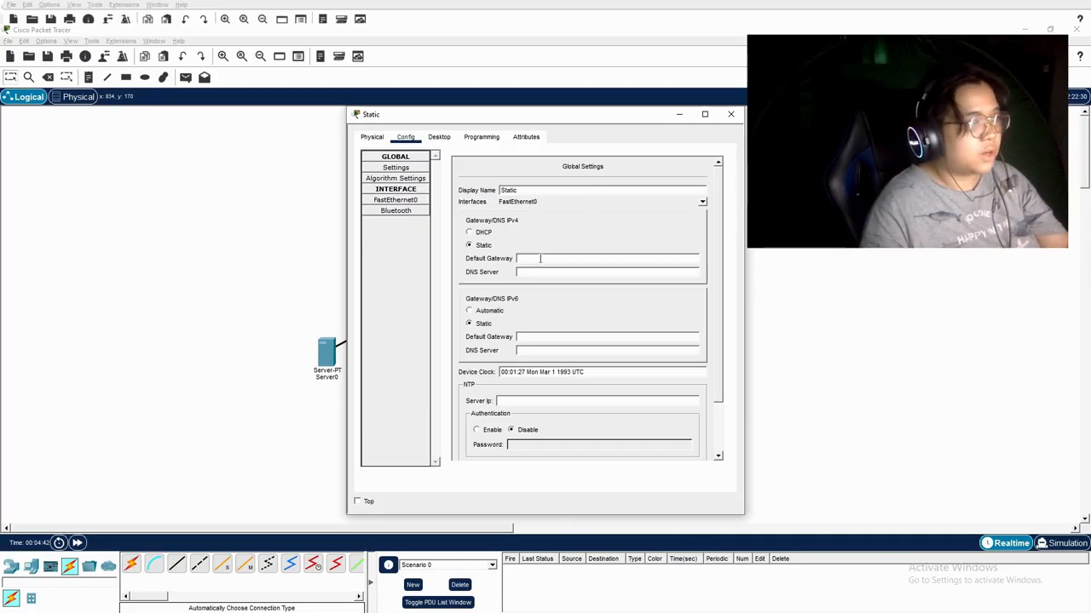
pyautogui.write('172.16.0.90')
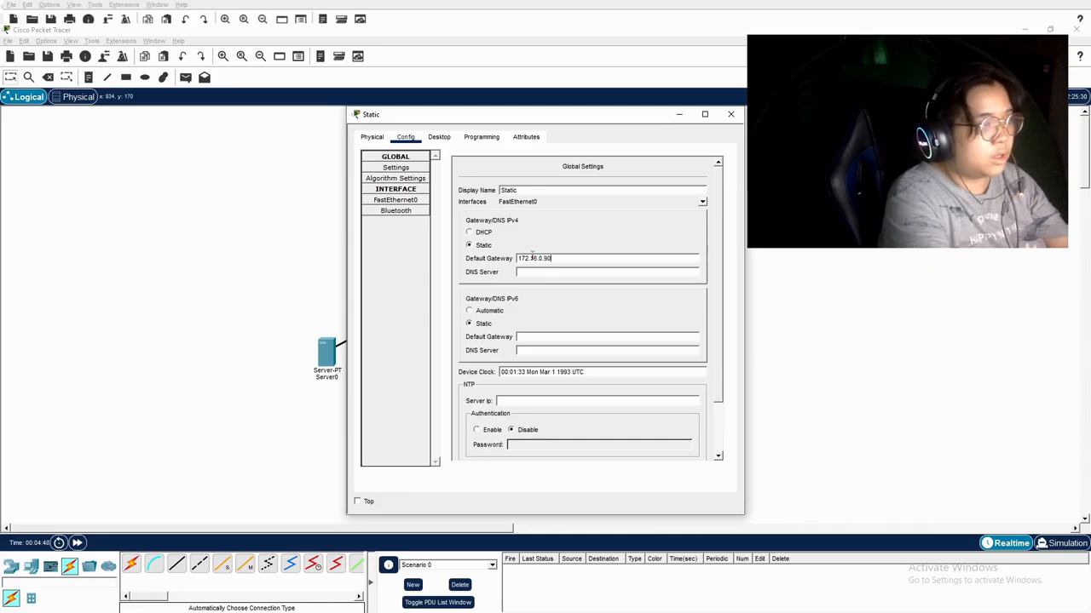
pyautogui.doubleClick(532, 256)
pyautogui.hotkey('ctrl', 'x')
pyautogui.hotkey('ctrl', 'z')
pyautogui.click(606, 237)
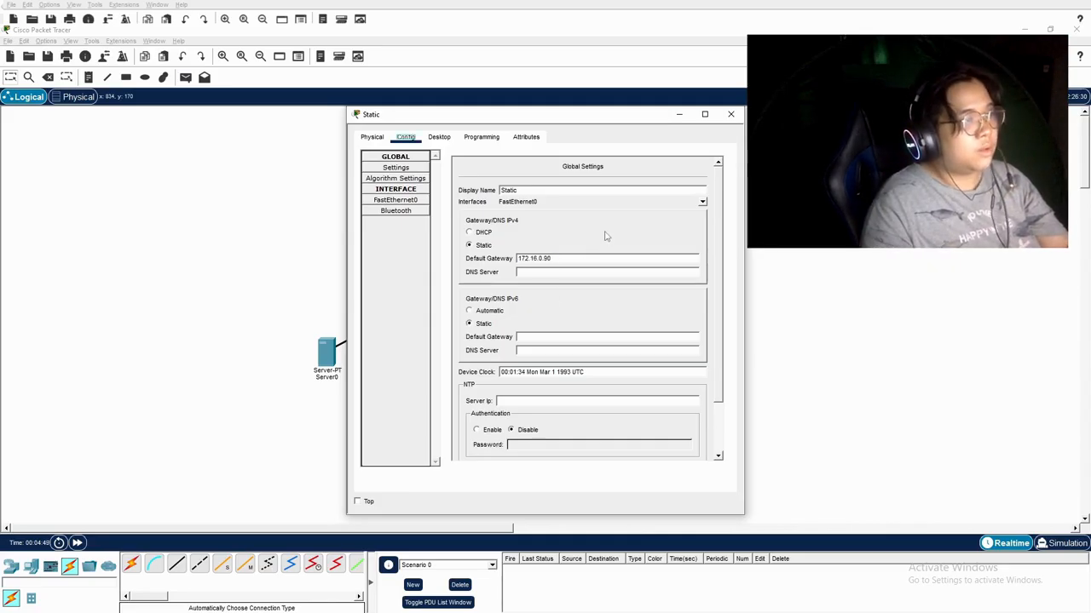
# In the Static PC's IP Configuration, set the IPv4 address to 172.16.0.90 with subnet mask 255.255.0.0
pyautogui.click(395, 200)
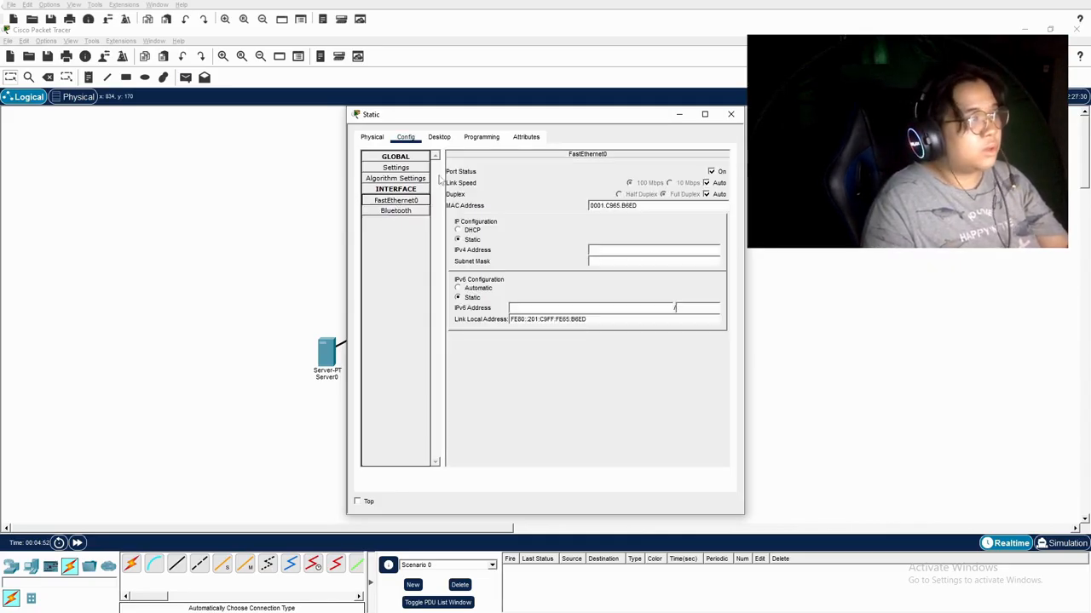
pyautogui.click(439, 136)
pyautogui.click(394, 180)
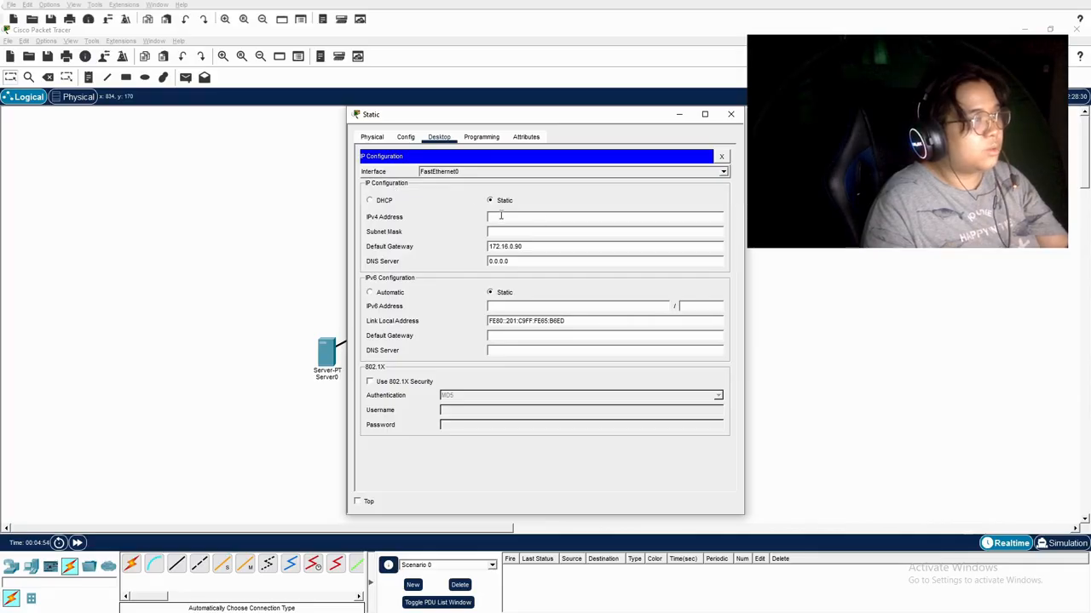
pyautogui.click(527, 220)
pyautogui.hotkey('ctrl', 'v')
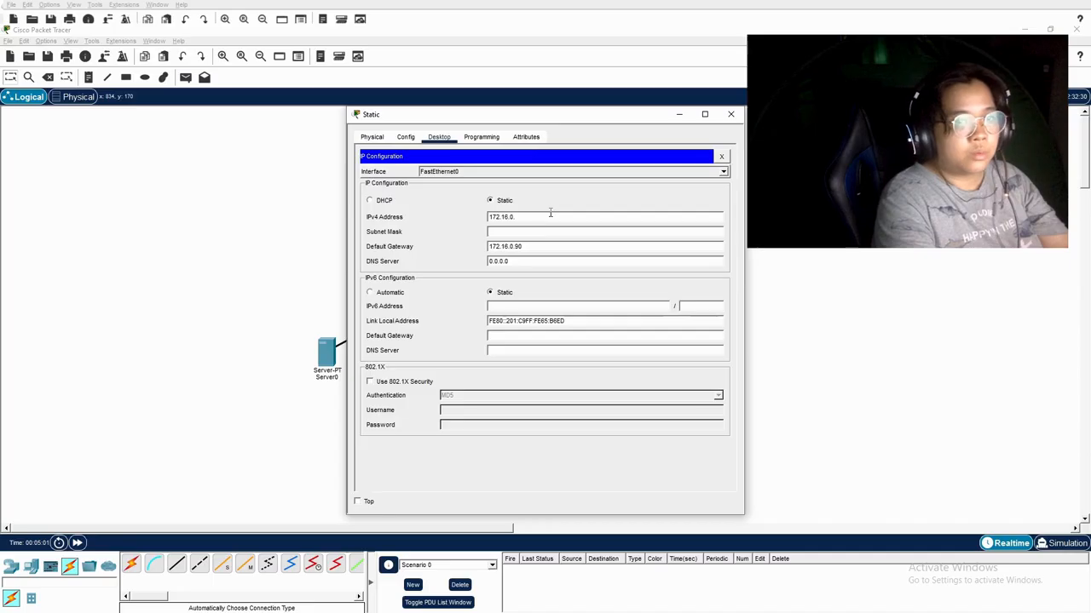
pyautogui.write('90')
pyautogui.press('Tab')
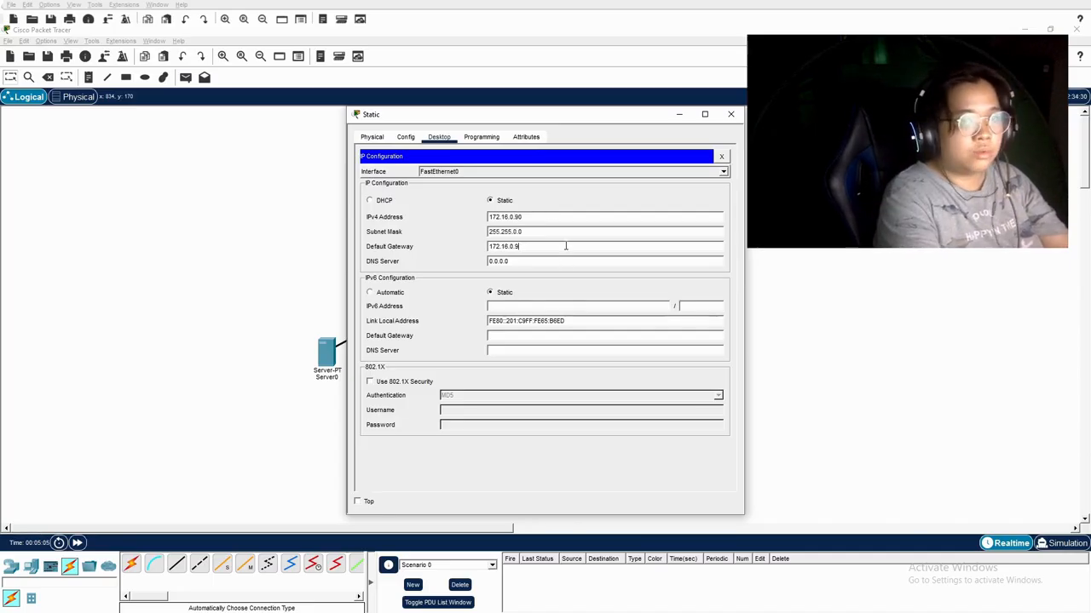
# Set the Static PC's default gateway to 172.16.0.1 and close its device window
pyautogui.write('1')
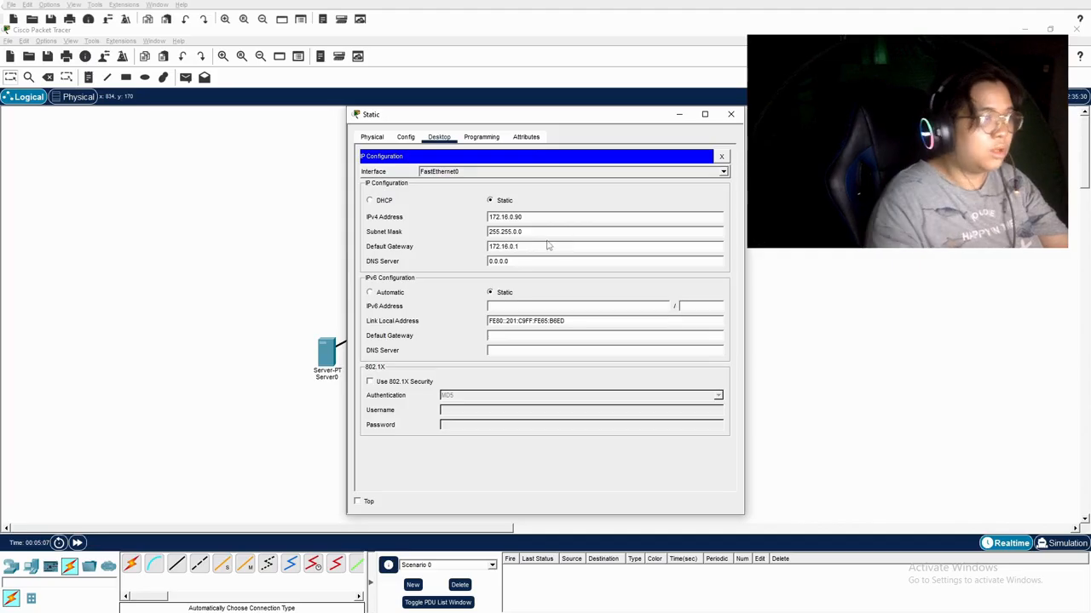
pyautogui.click(554, 232)
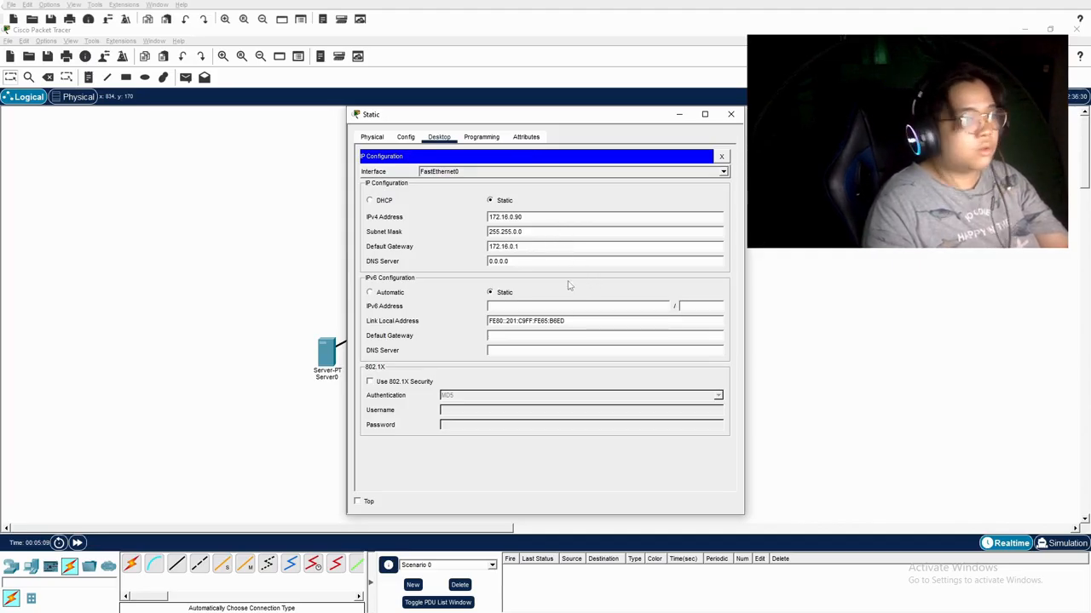
pyautogui.click(372, 138)
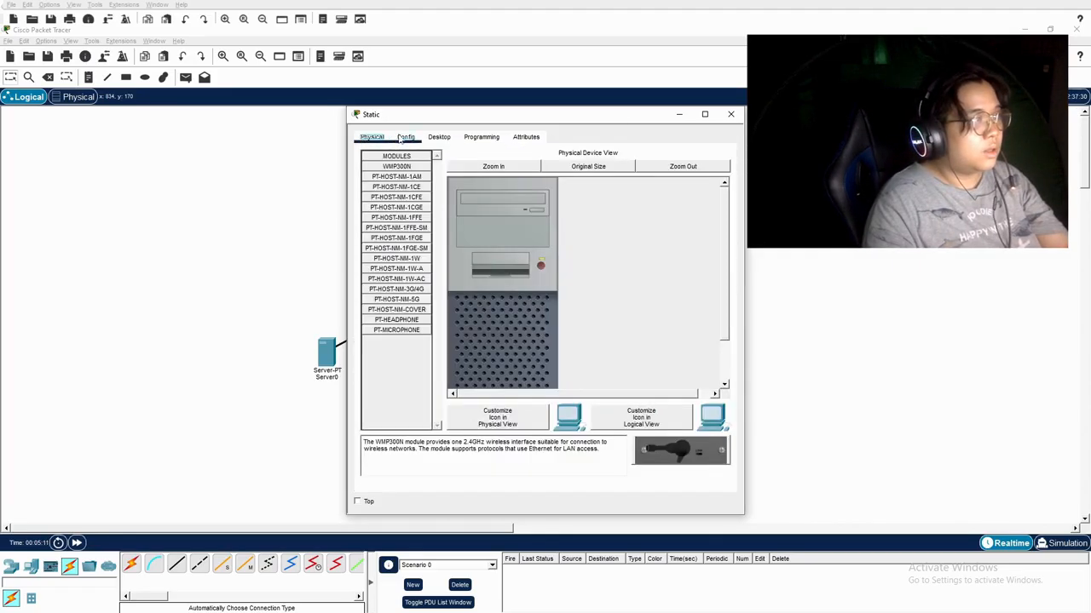
pyautogui.click(406, 137)
pyautogui.click(442, 138)
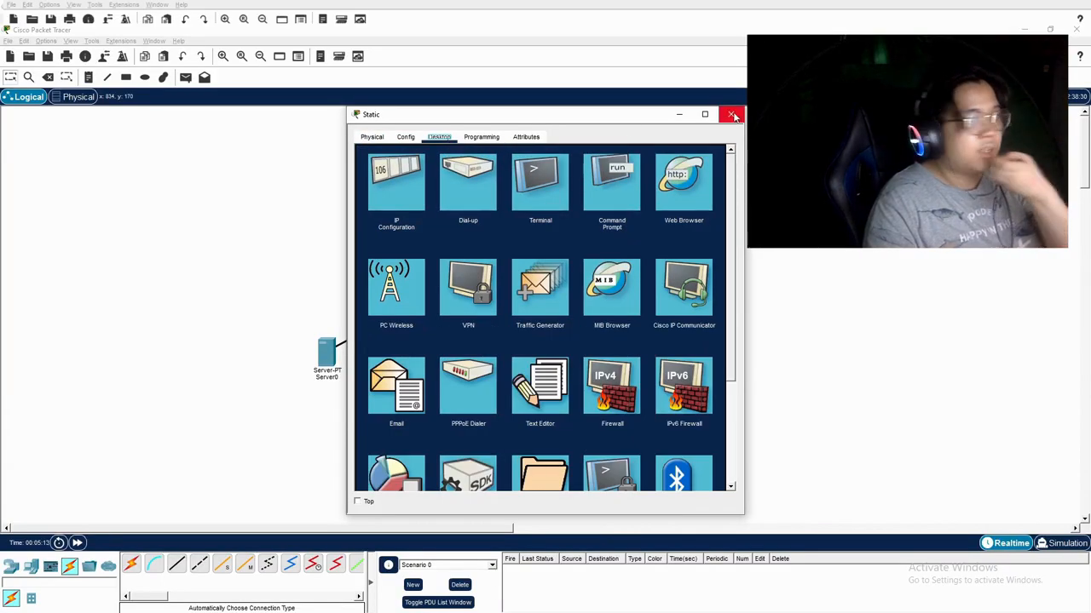
pyautogui.click(733, 115)
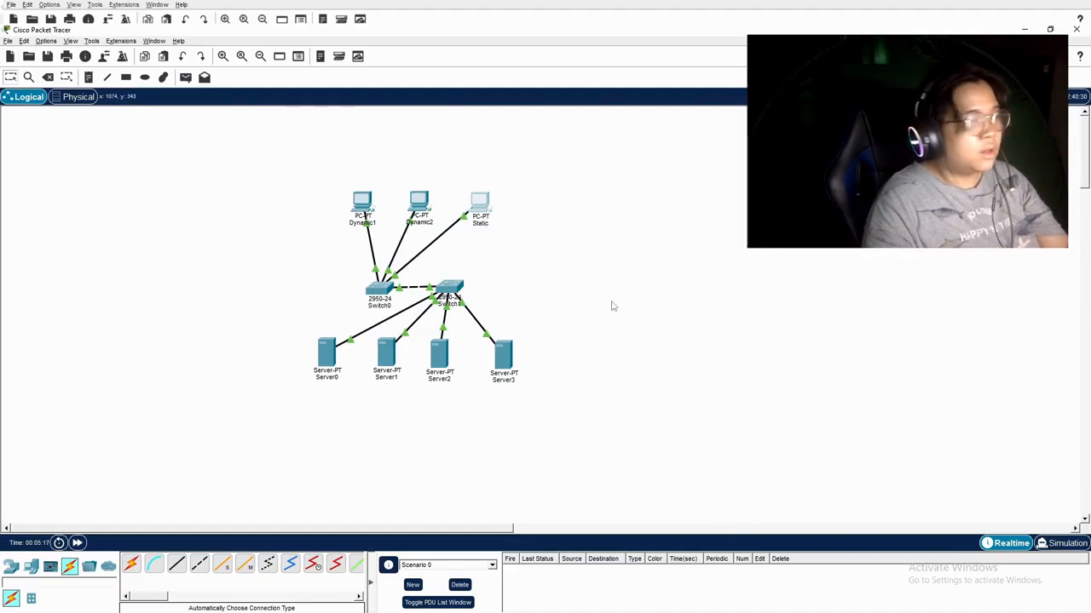
# Open the global settings of Server0 and change its display name to DHCP Server
pyautogui.scroll(-3, 316, 230)
pyautogui.scroll(3, 350, 301)
pyautogui.click(331, 367)
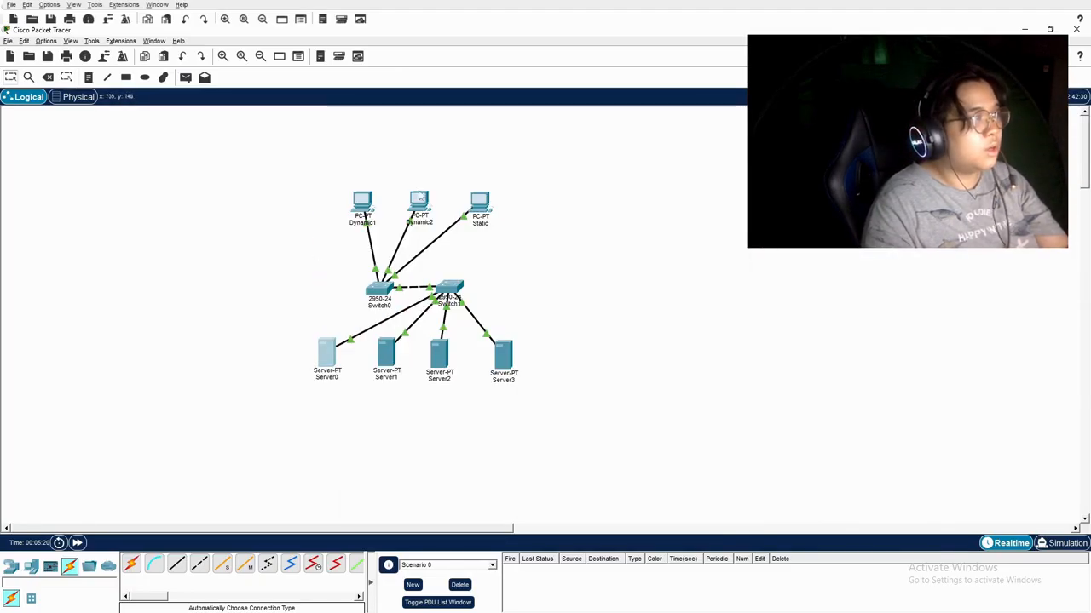
pyautogui.click(331, 352)
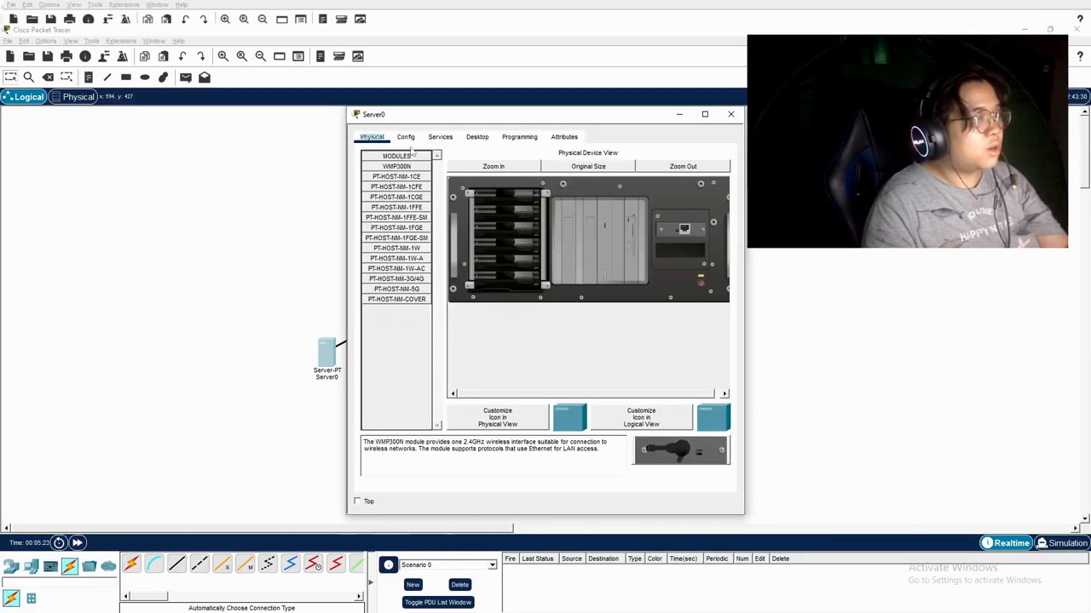
pyautogui.click(406, 137)
pyautogui.doubleClick(524, 191)
pyautogui.write('DH')
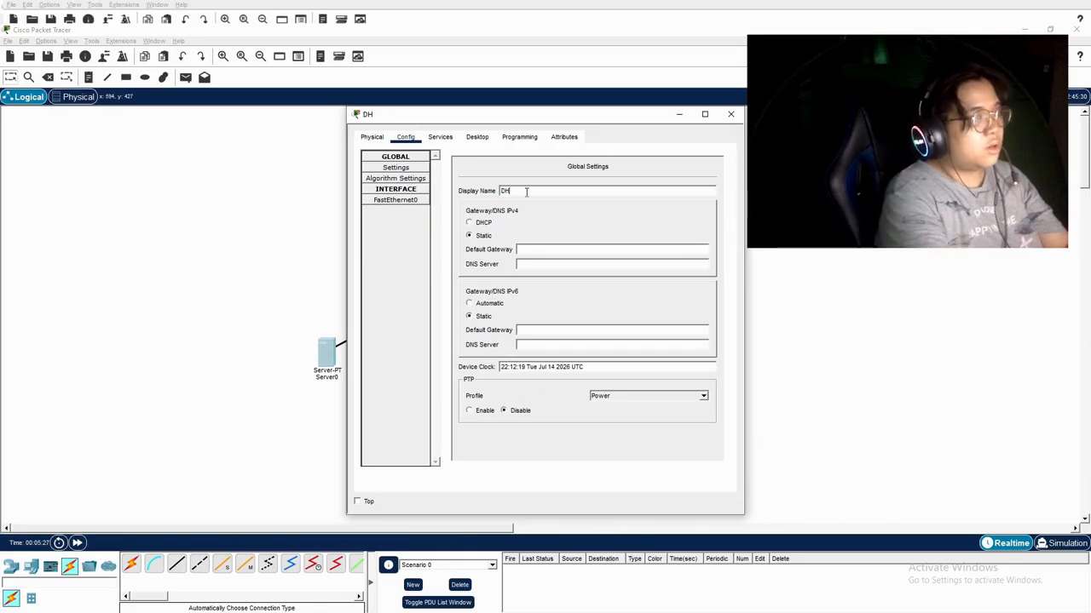
pyautogui.write('CP Server')
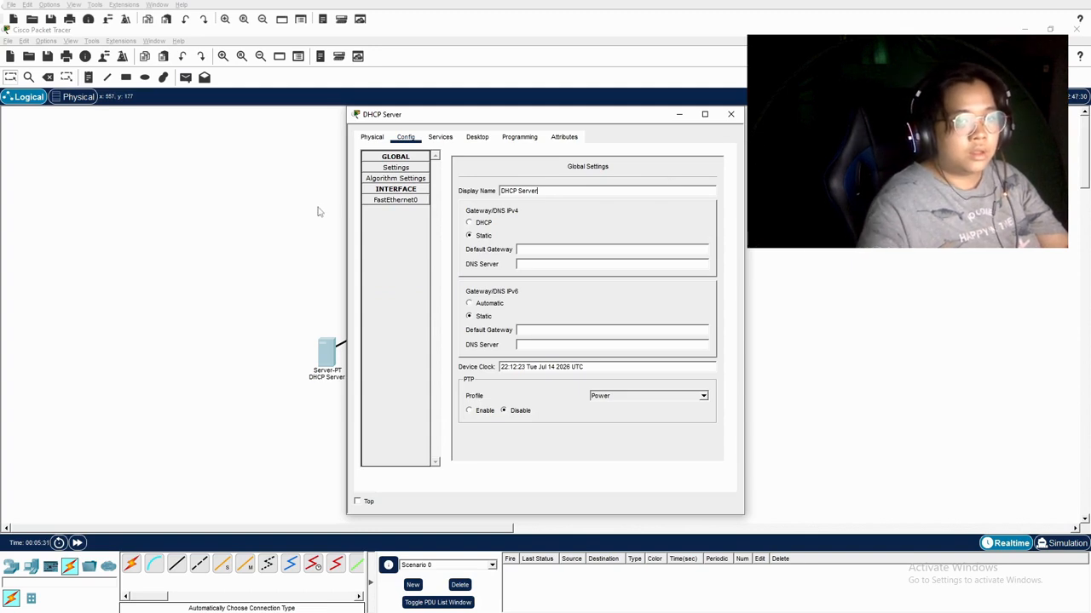
# Set the DHCP Server's IPv4 default gateway to 172.16.0.1 and its FastEthernet0 IPv4 address to 172.16.0.10
pyautogui.click(564, 248)
pyautogui.hotkey('ctrl', 'v')
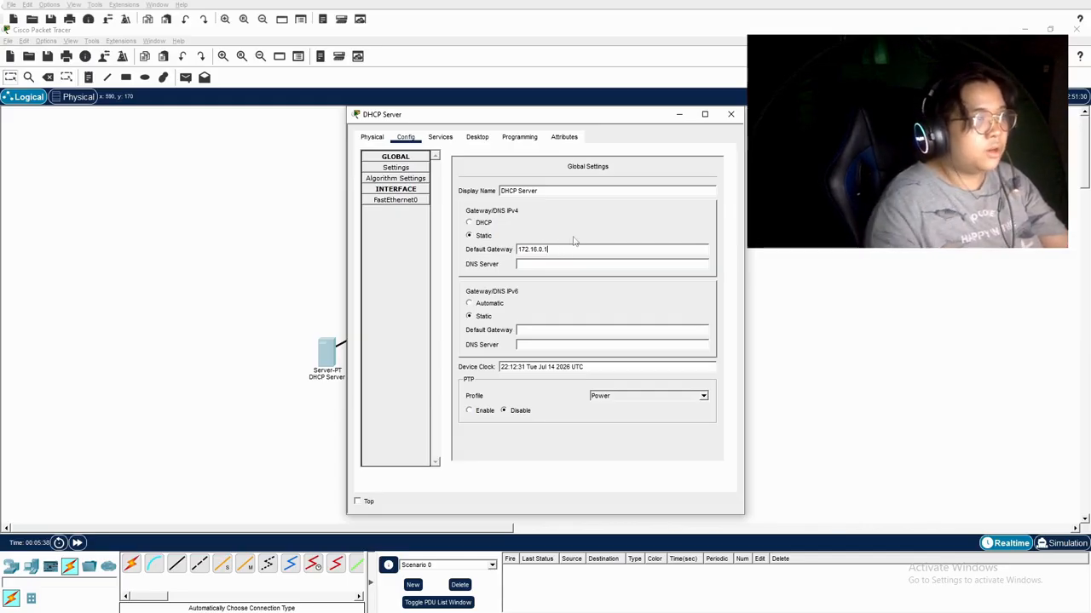
pyautogui.click(396, 199)
pyautogui.click(625, 247)
pyautogui.hotkey('ctrl', 'v')
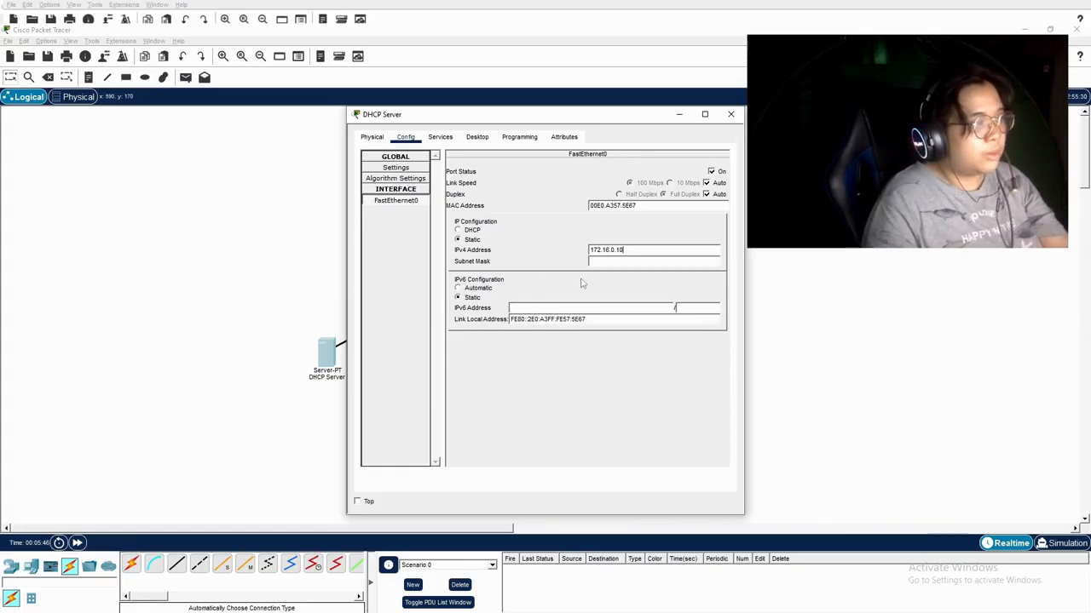
# Fill in subnet mask 255.255.0.0 for the DHCP Server's FastEthernet0 and review the interface settings
pyautogui.press('Tab')
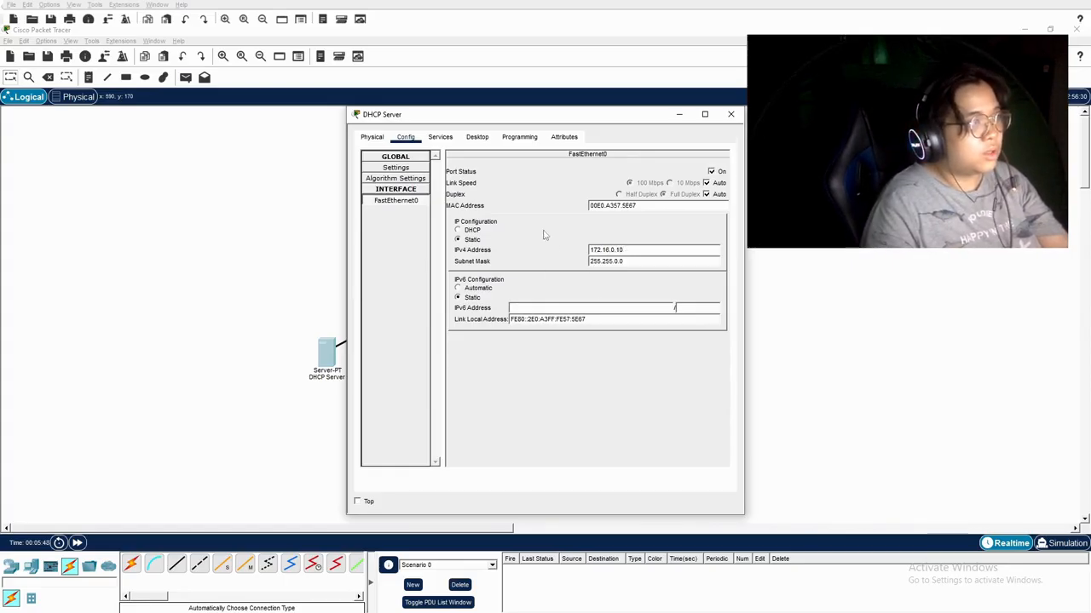
pyautogui.click(440, 137)
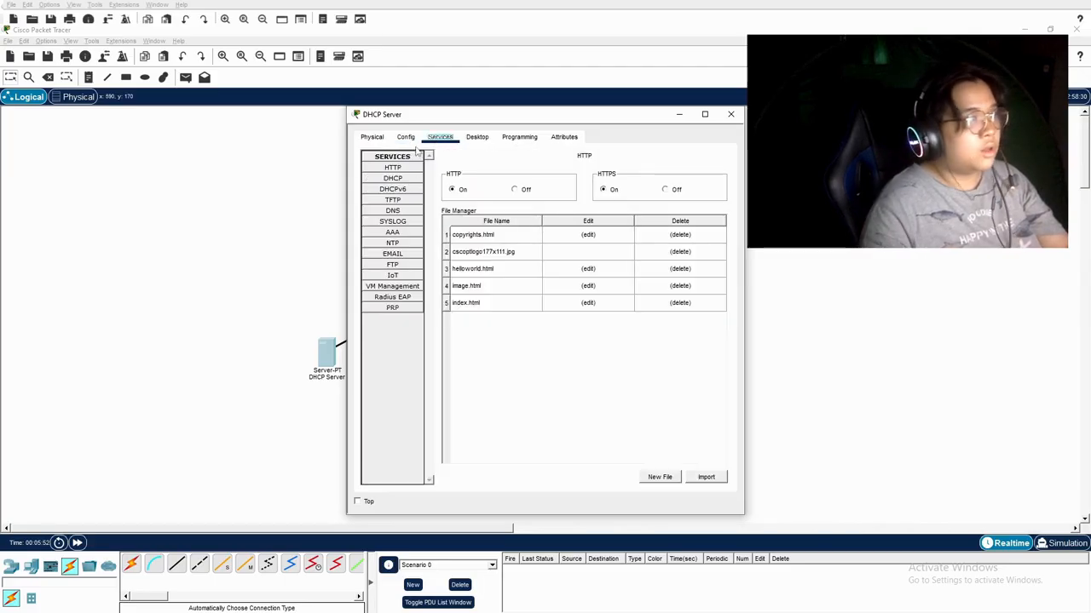
pyautogui.click(406, 137)
pyautogui.click(374, 138)
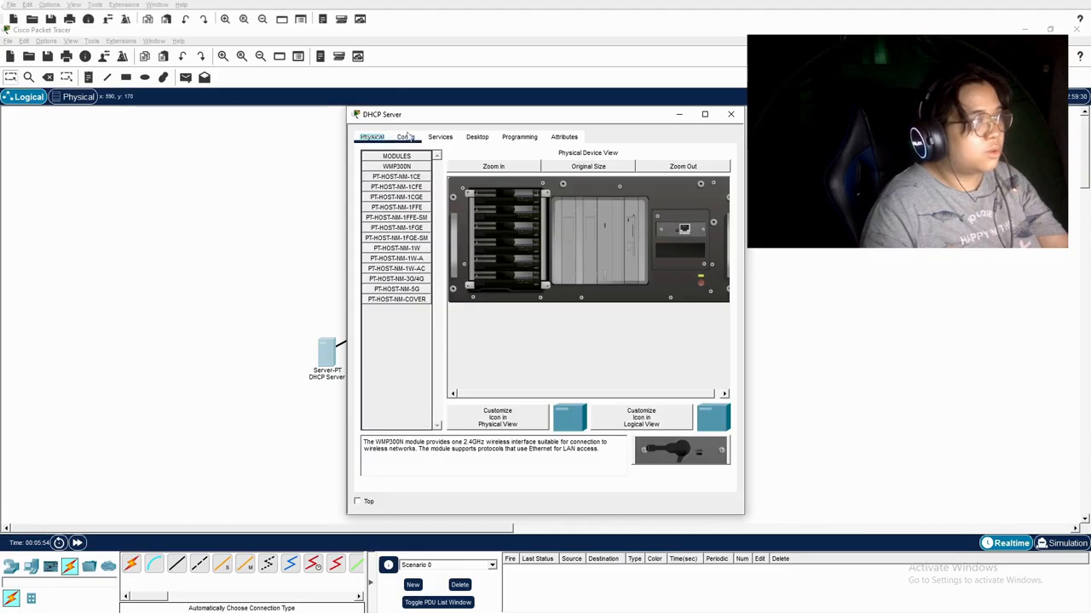
pyautogui.click(405, 137)
pyautogui.click(402, 201)
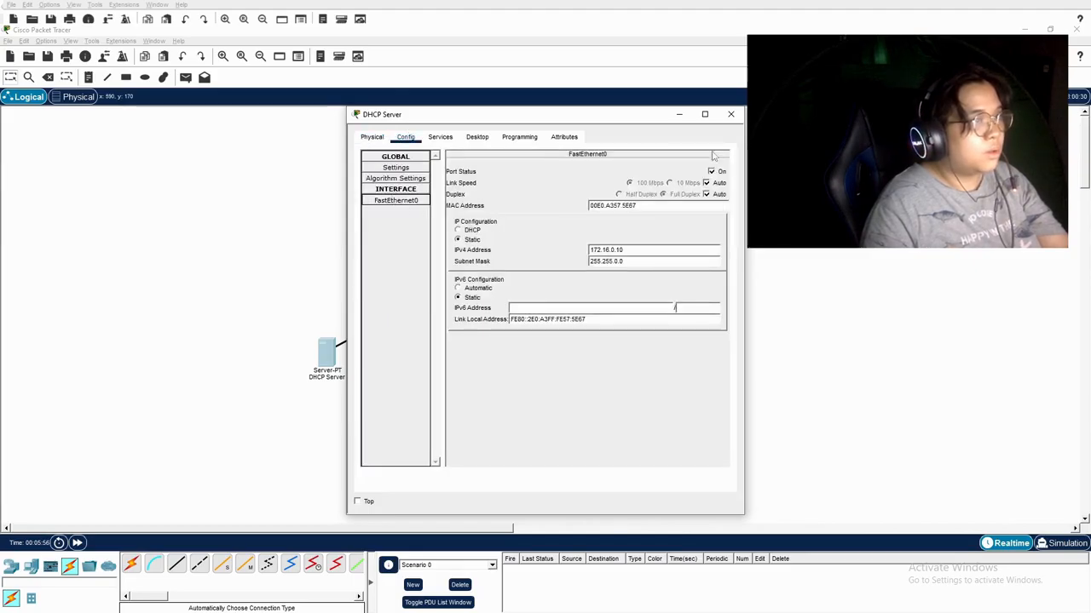
# Turn off the HTTP and HTTPS services on the DHCP Server
pyautogui.click(440, 137)
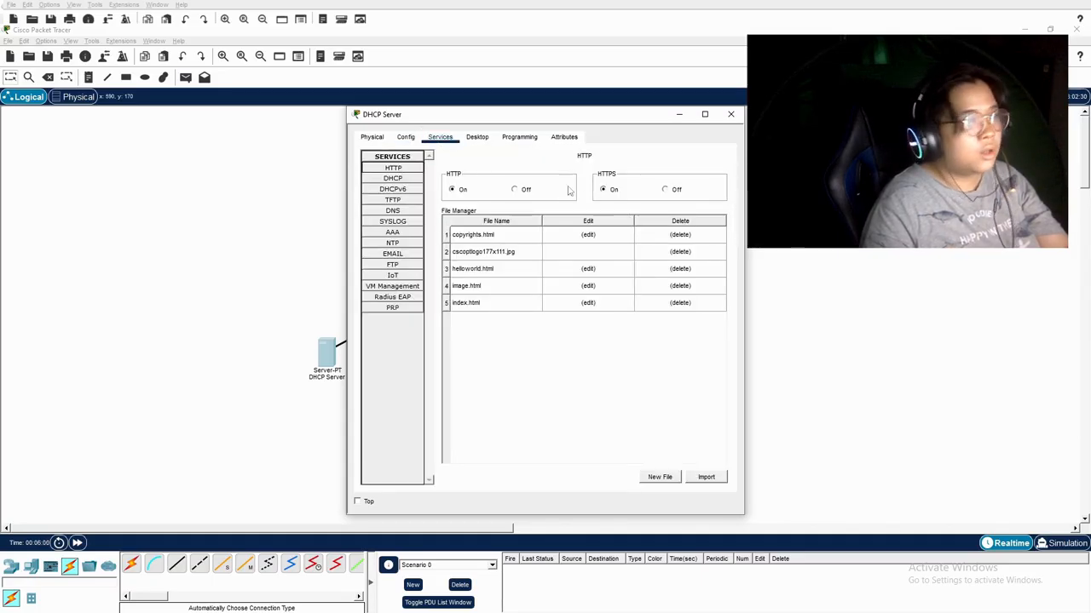
pyautogui.click(673, 192)
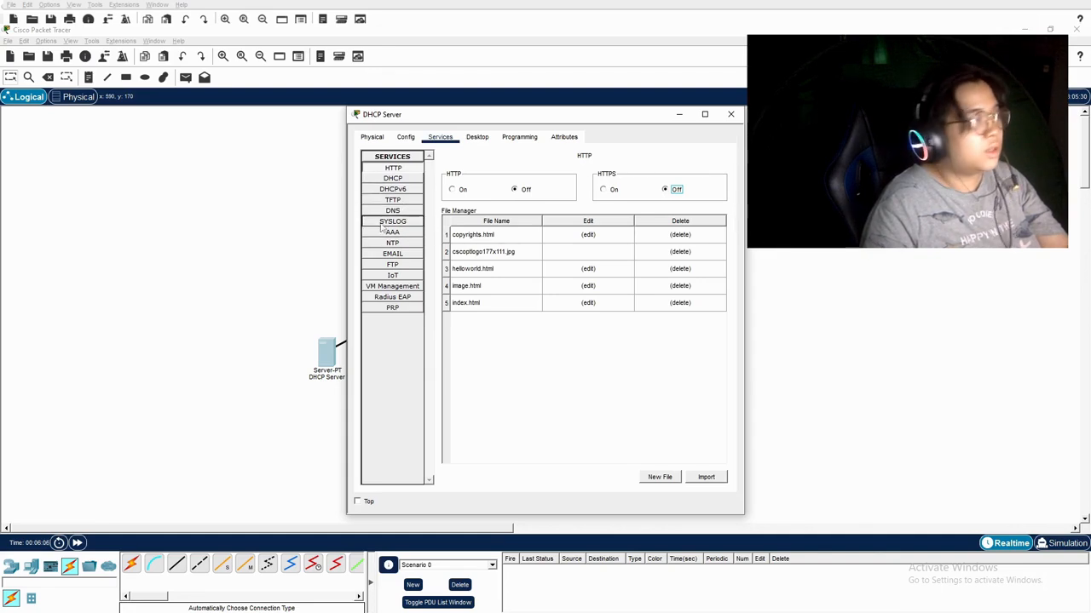
pyautogui.click(397, 201)
pyautogui.click(405, 191)
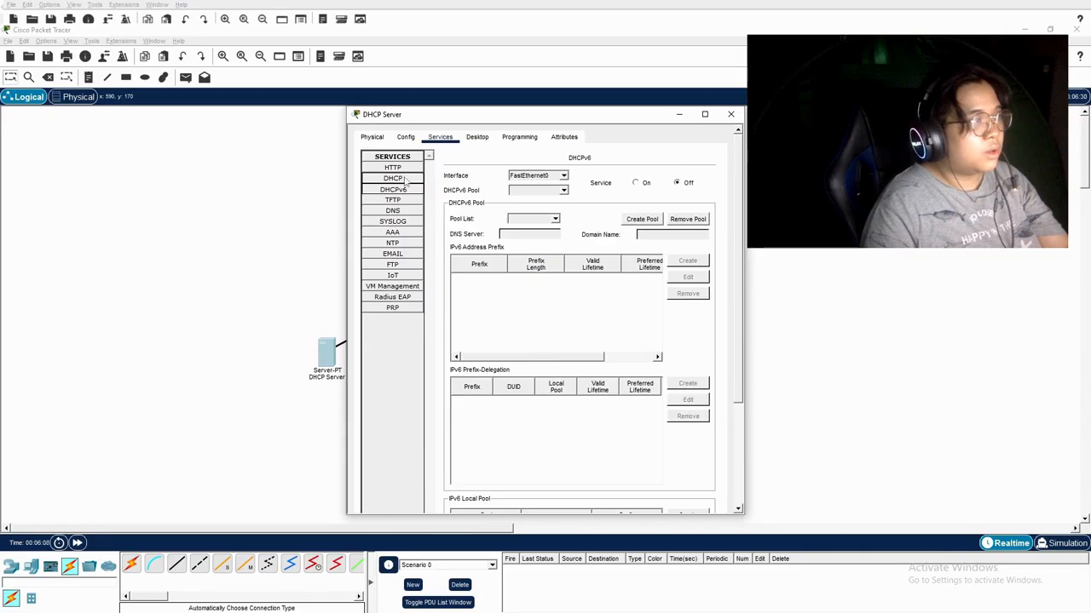
# Turn on the DHCP service and set serverPool's default gateway to 172.16.0.1 and its DNS server to 172.16.0.11
pyautogui.click(401, 178)
pyautogui.click(613, 176)
pyautogui.click(628, 207)
pyautogui.write('172.16.0.1')
pyautogui.press('BackSpace')
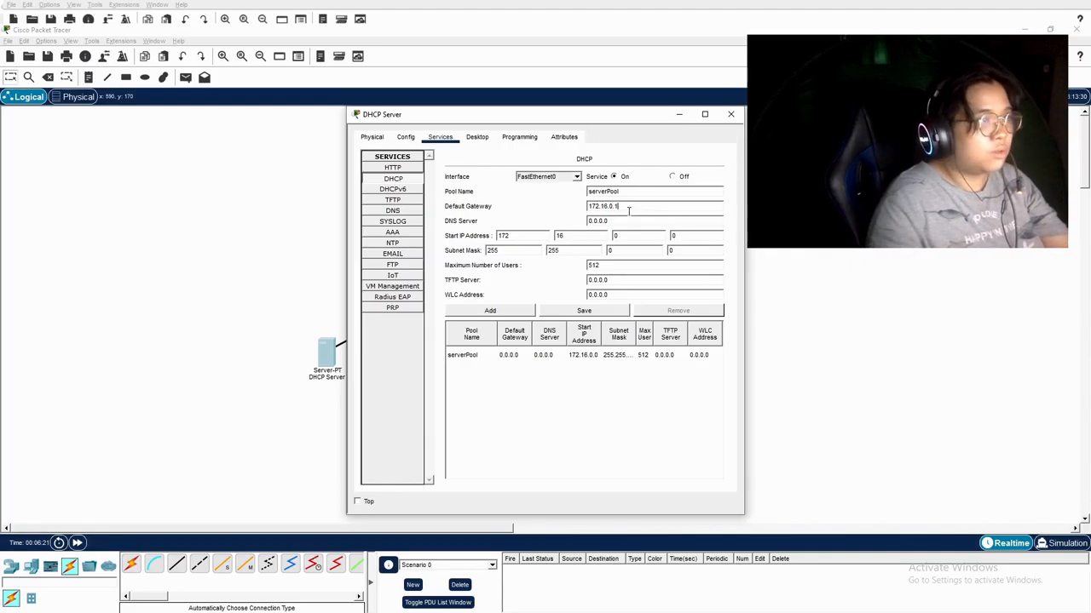
pyautogui.doubleClick(634, 221)
pyautogui.write('172.16.0.90')
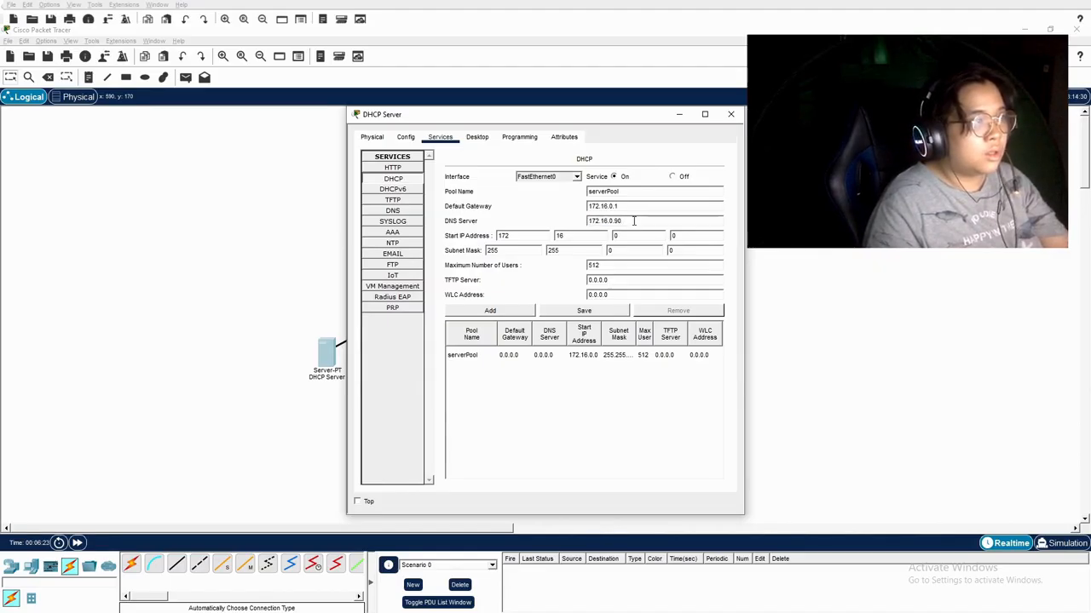
pyautogui.press('BackSpace')
pyautogui.write('11')
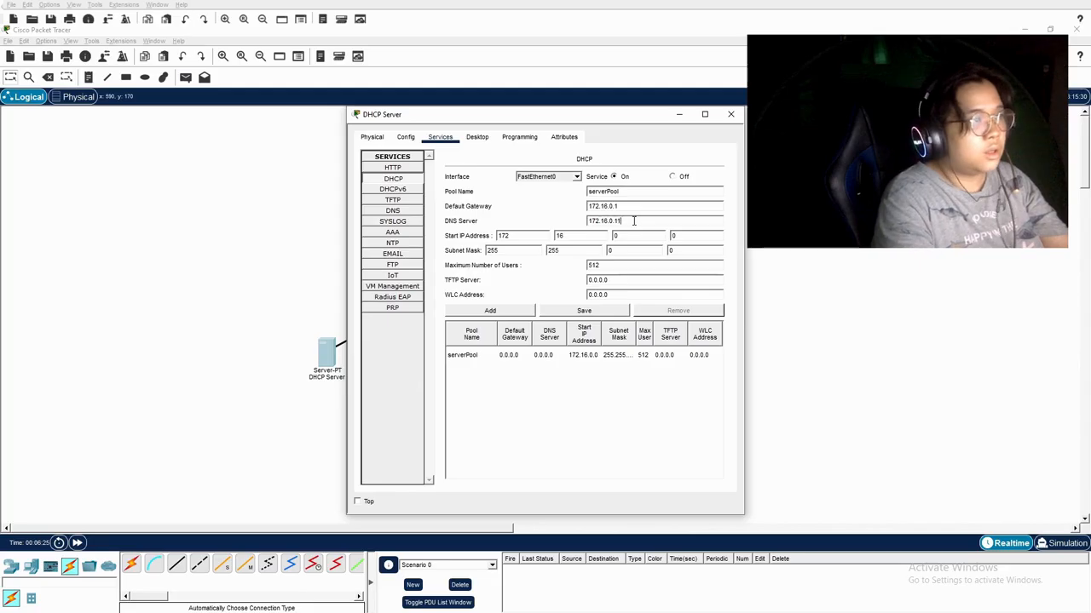
# Set serverPool's start IP address to 172.16.0.100, save the pool and close the DHCP Server's window
pyautogui.click(704, 236)
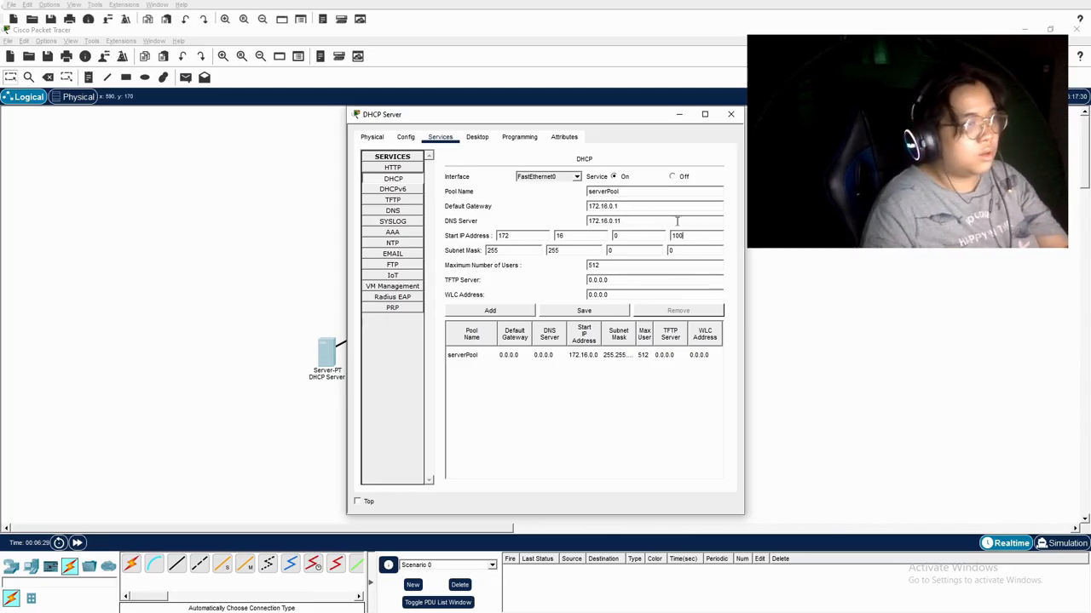
pyautogui.click(562, 286)
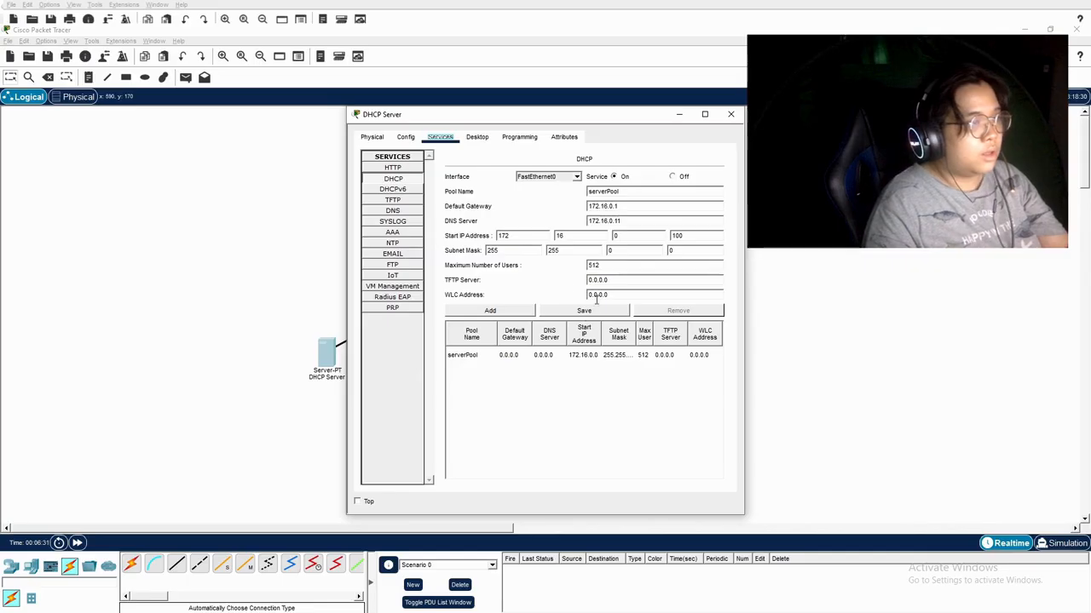
pyautogui.click(584, 312)
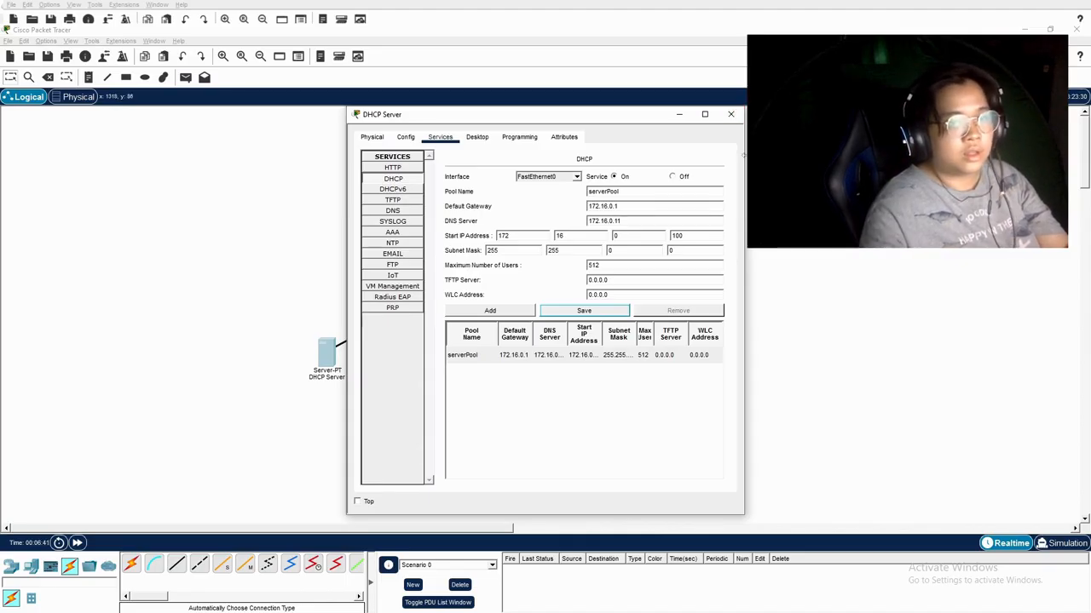
pyautogui.click(730, 114)
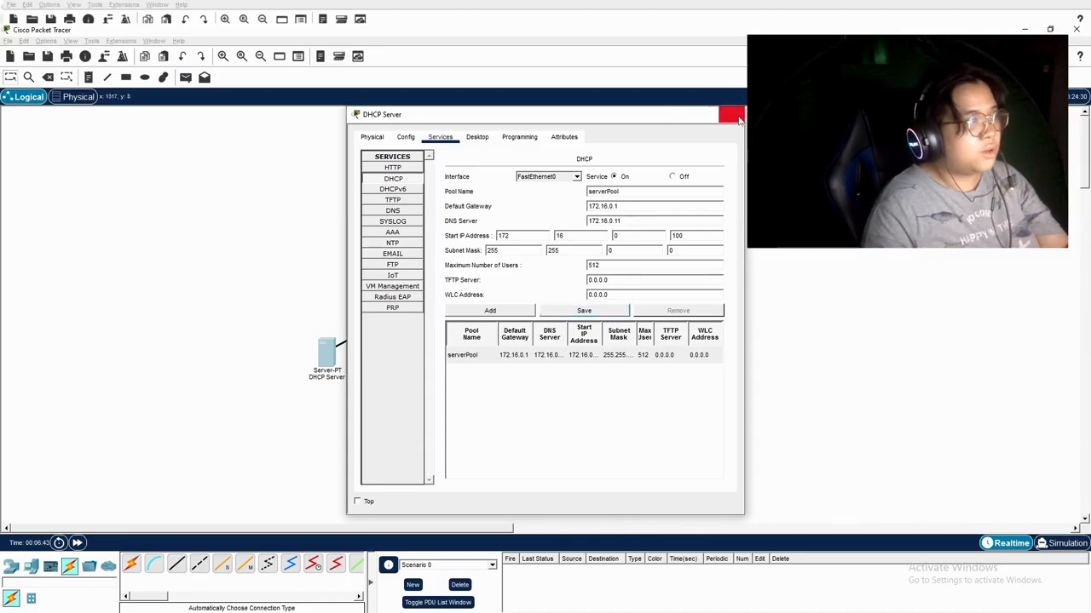
# Open the global settings of Server1 and change its display name to DNS
pyautogui.click(392, 357)
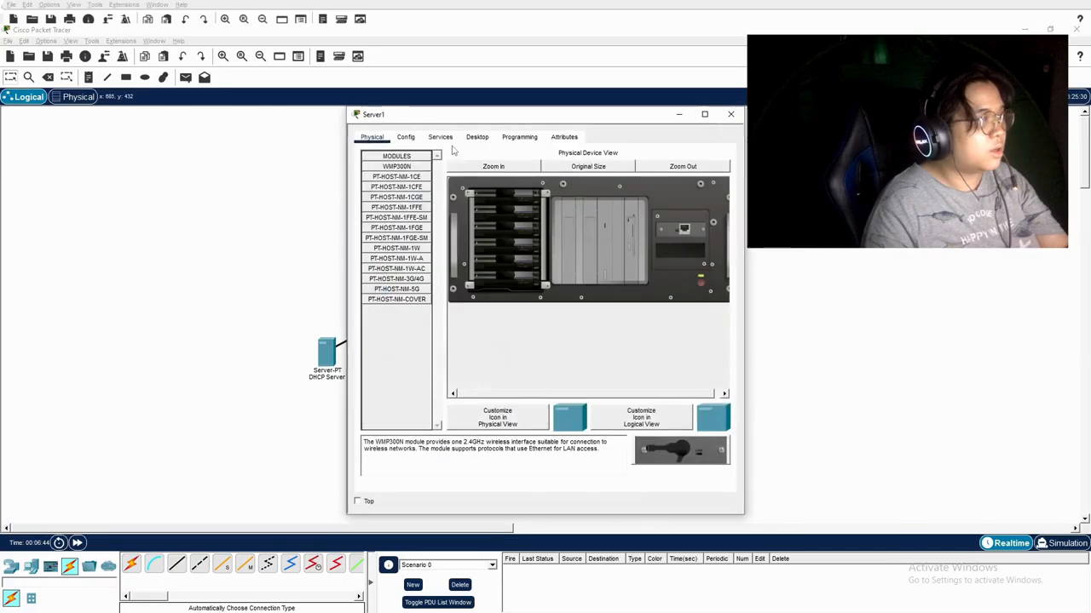
pyautogui.click(404, 137)
pyautogui.doubleClick(518, 186)
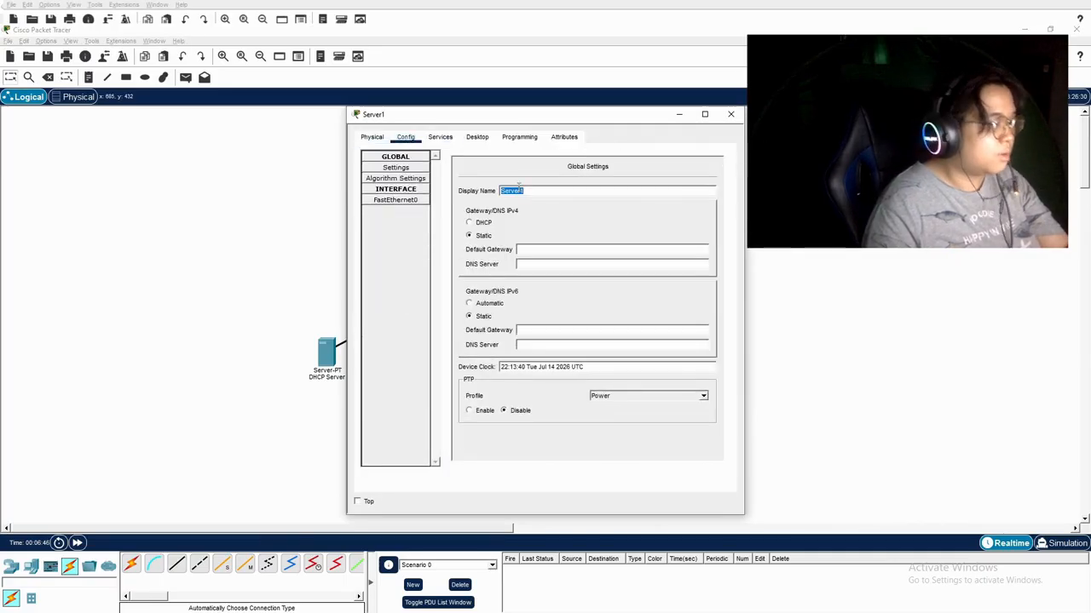
pyautogui.write('DNS')
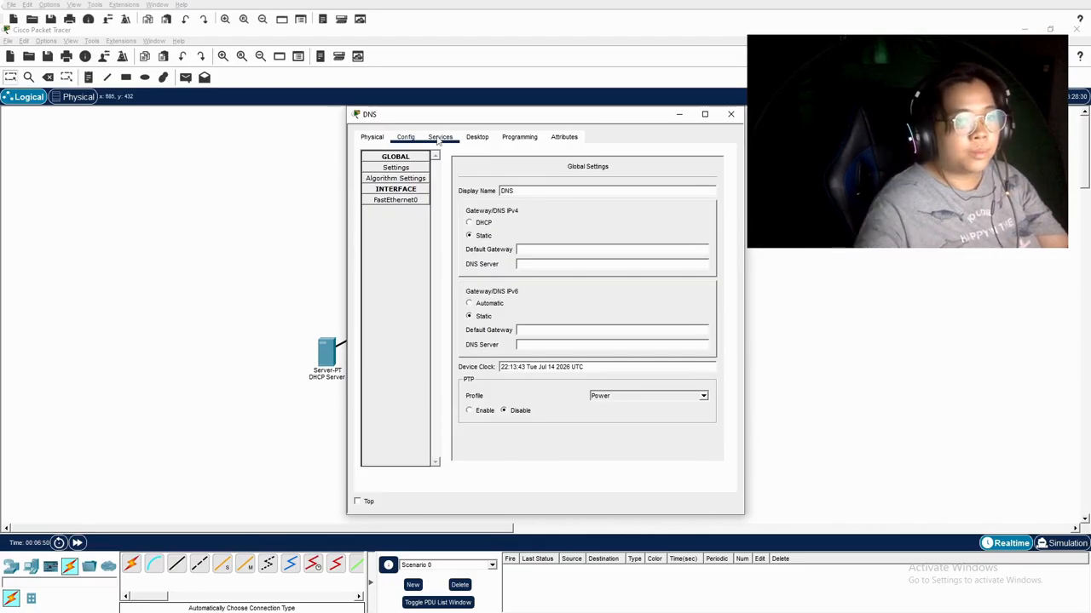
# Set the DNS server's FastEthernet0 IPv4 address to 172.16.0.11 with subnet mask 255.255.0.0
pyautogui.click(395, 199)
pyautogui.click(681, 249)
pyautogui.write('172.16.0.90')
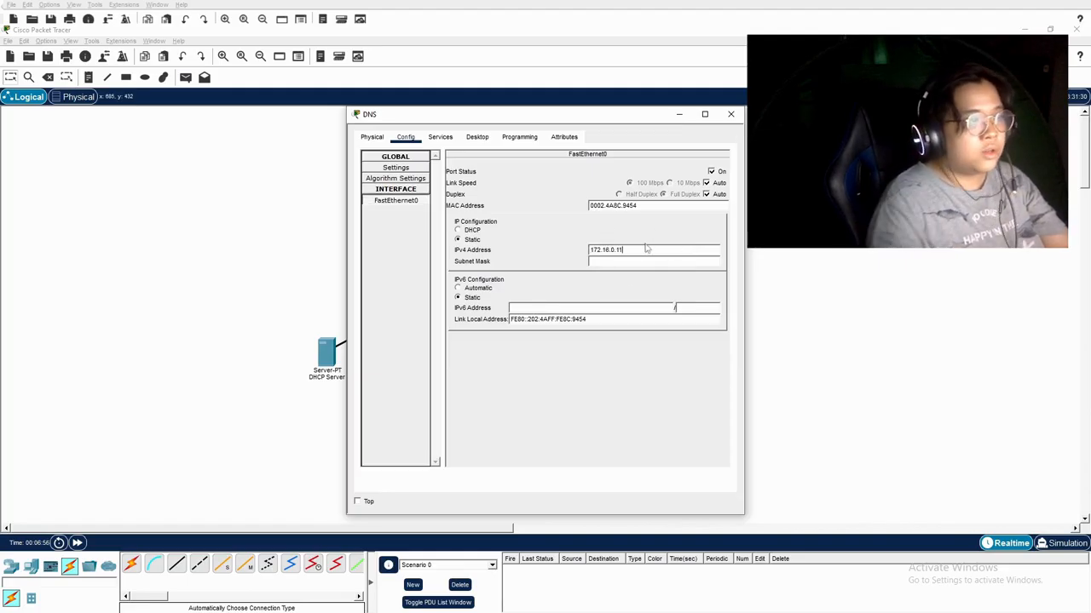
pyautogui.click(642, 261)
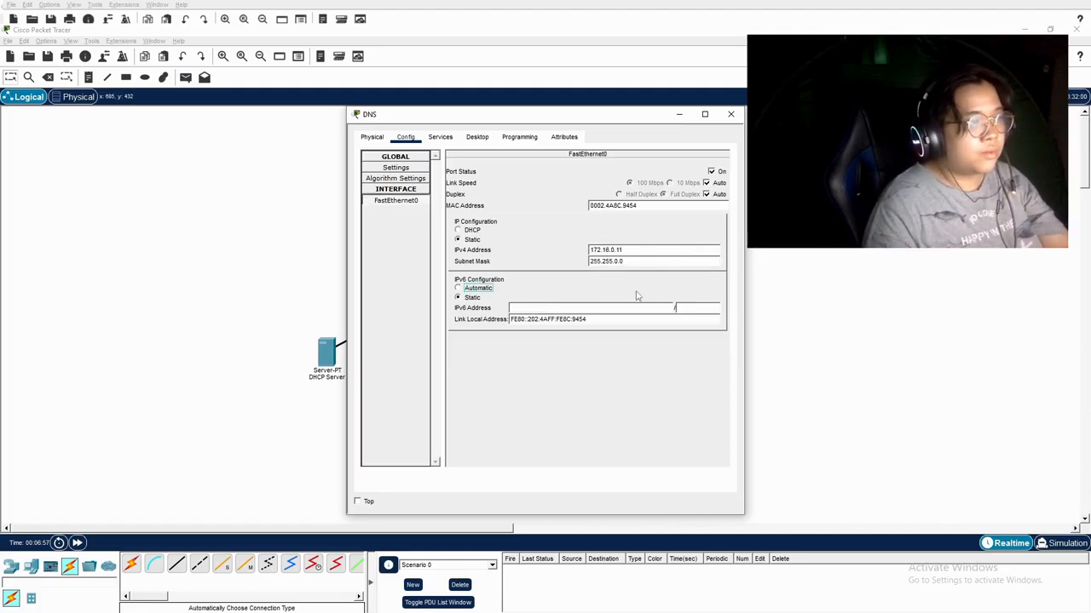
# Turn off the HTTP, HTTPS, SMTP and POP3 services on the DNS server
pyautogui.click(440, 137)
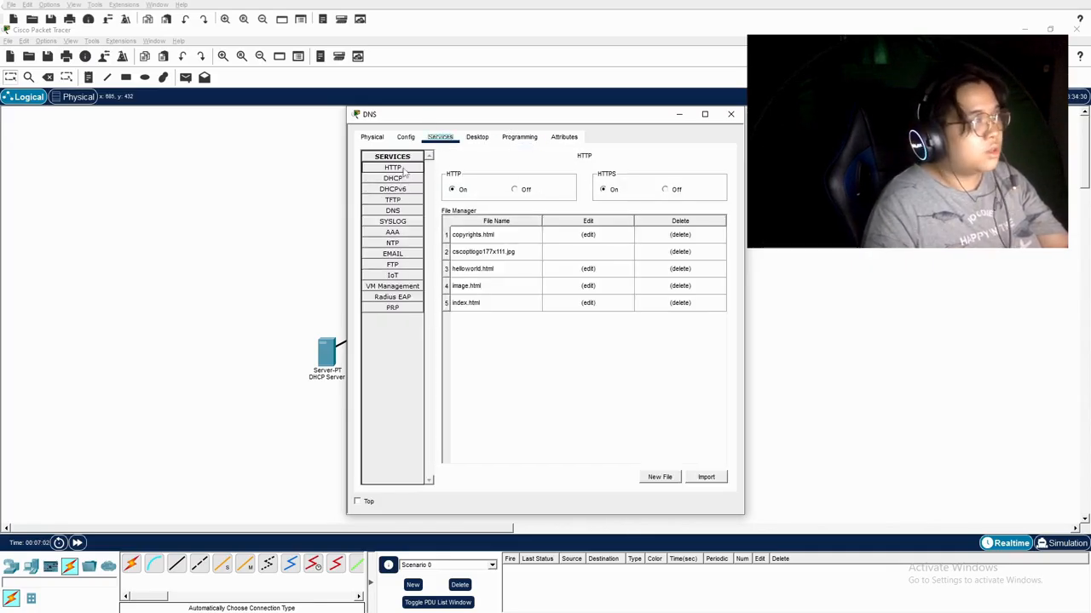
pyautogui.click(521, 190)
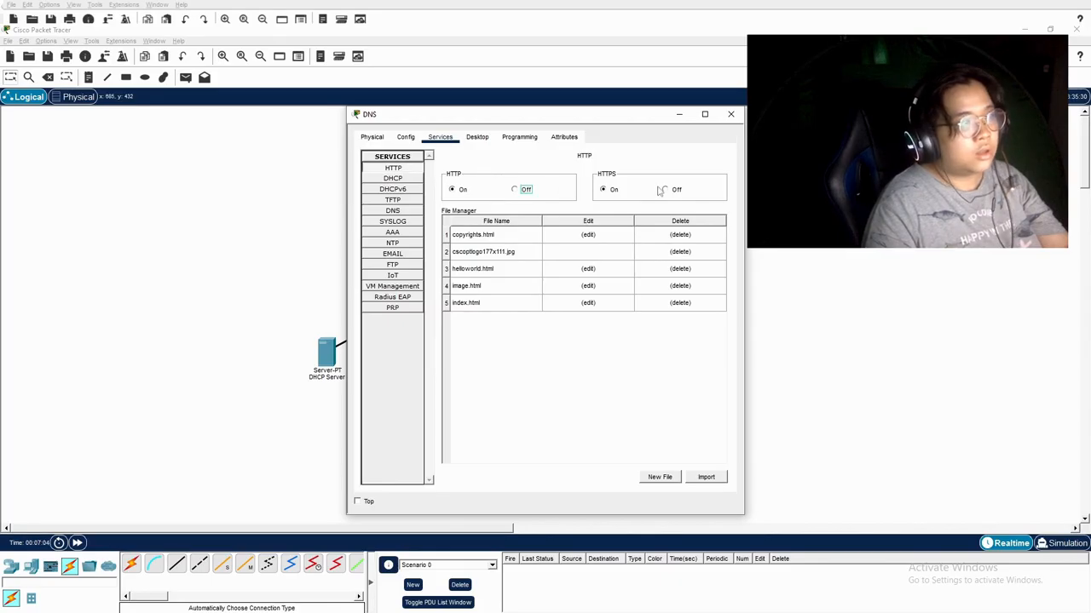
pyautogui.click(669, 189)
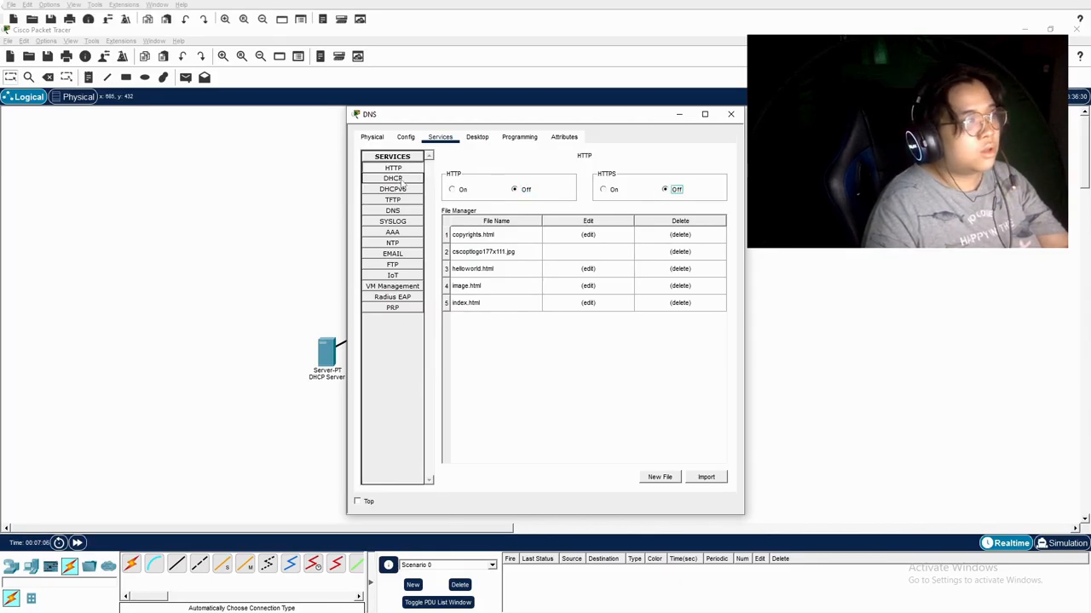
pyautogui.click(397, 180)
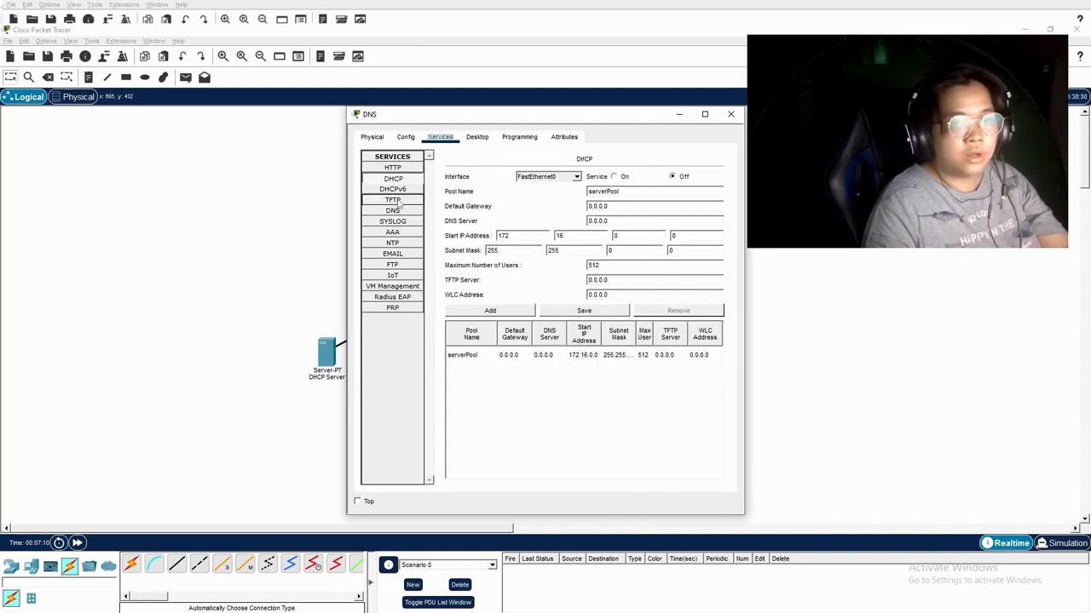
pyautogui.click(393, 254)
pyautogui.click(520, 190)
pyautogui.click(670, 193)
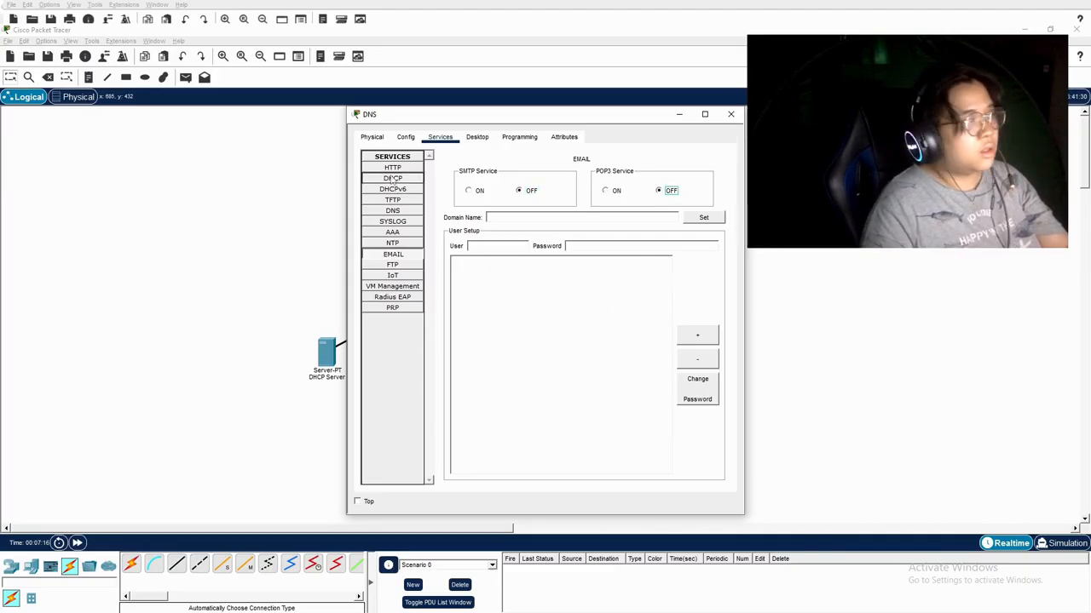
pyautogui.click(393, 210)
pyautogui.click(553, 177)
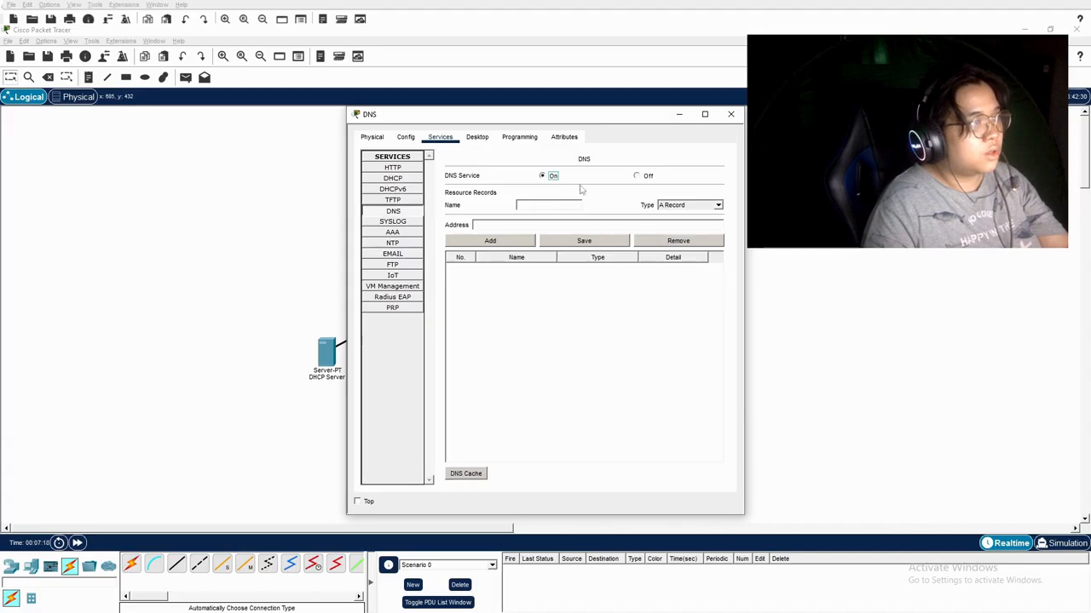
pyautogui.click(554, 203)
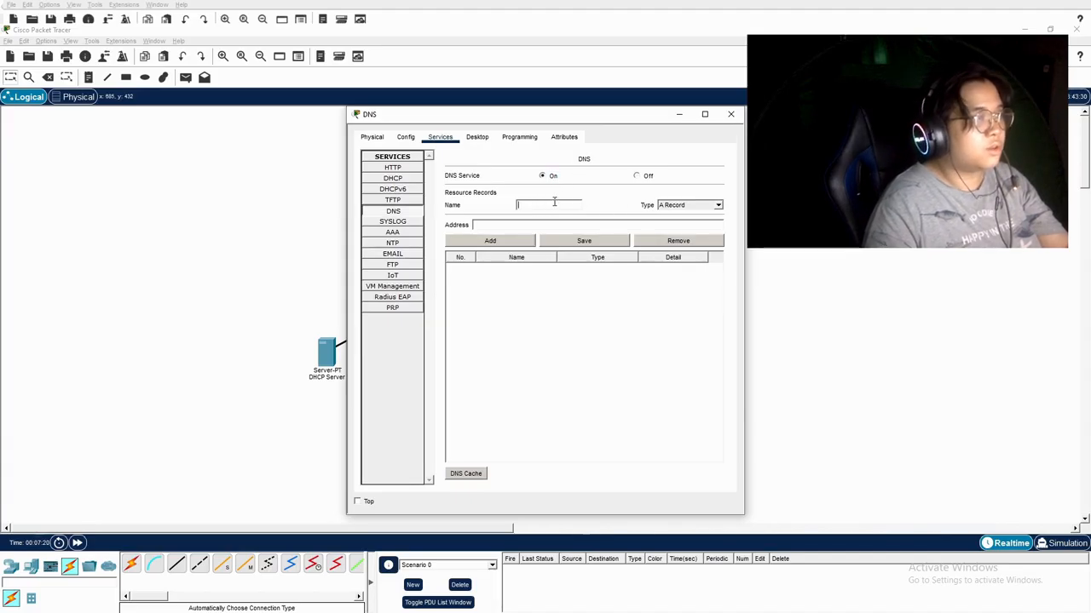
pyautogui.write('www.a')
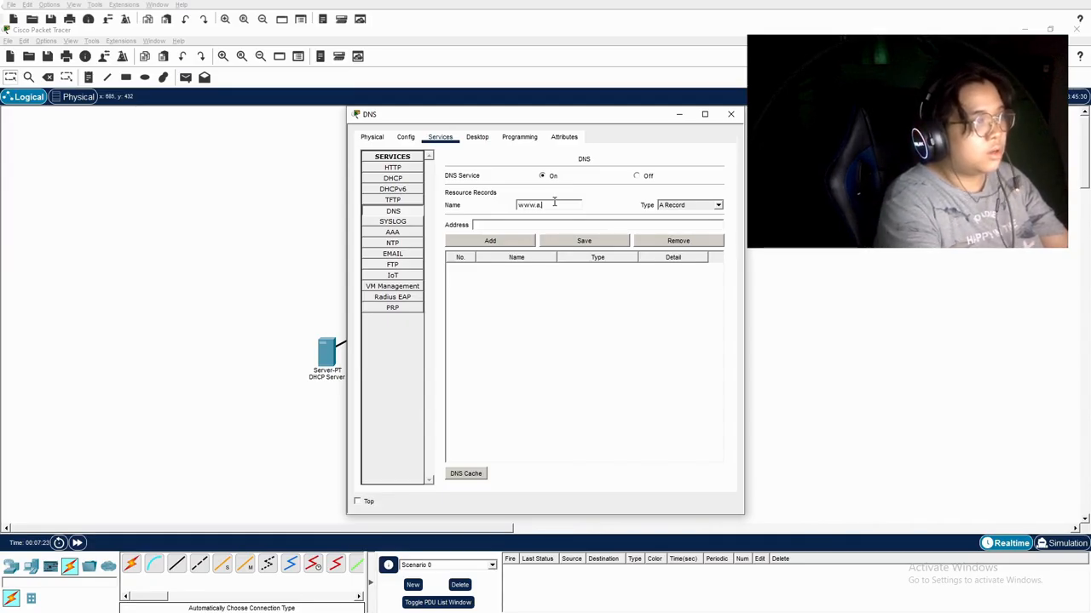
pyautogui.press('BackSpace')
pyautogui.press('BackSpace')
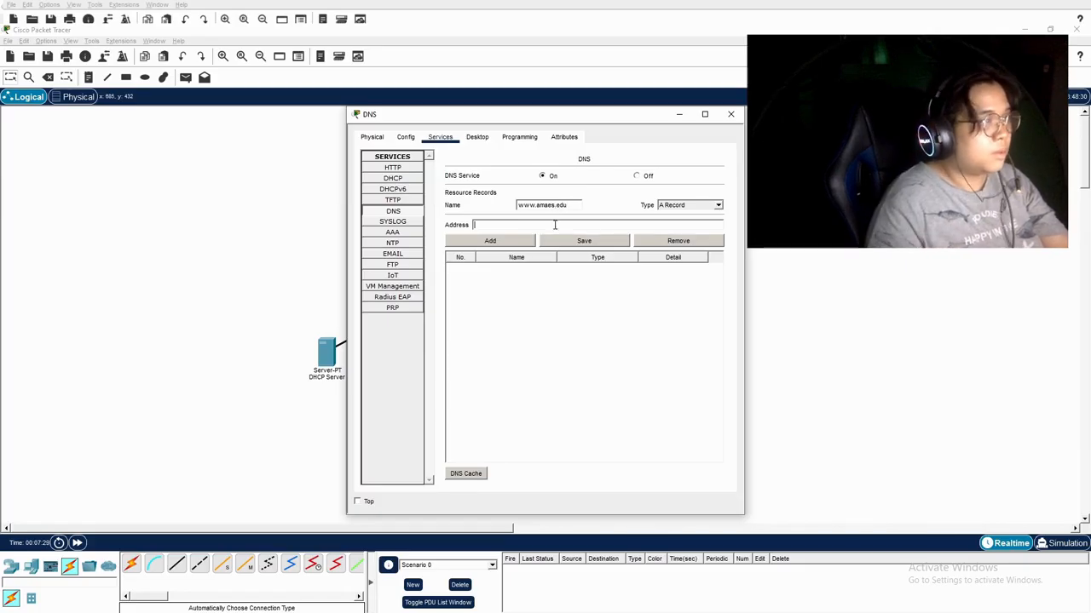
pyautogui.write('172.16.0.90')
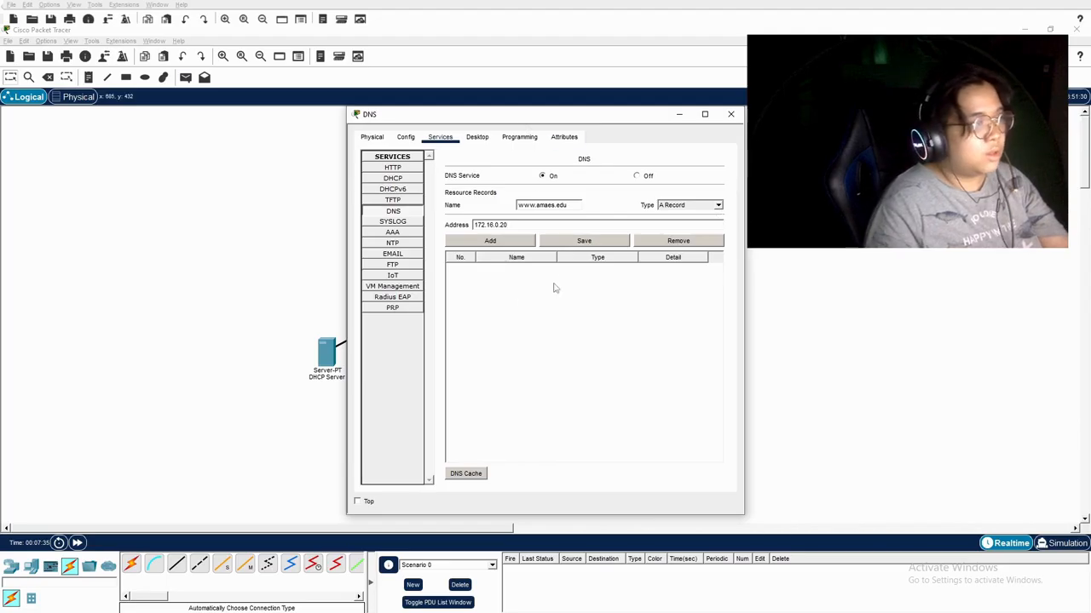
pyautogui.click(506, 245)
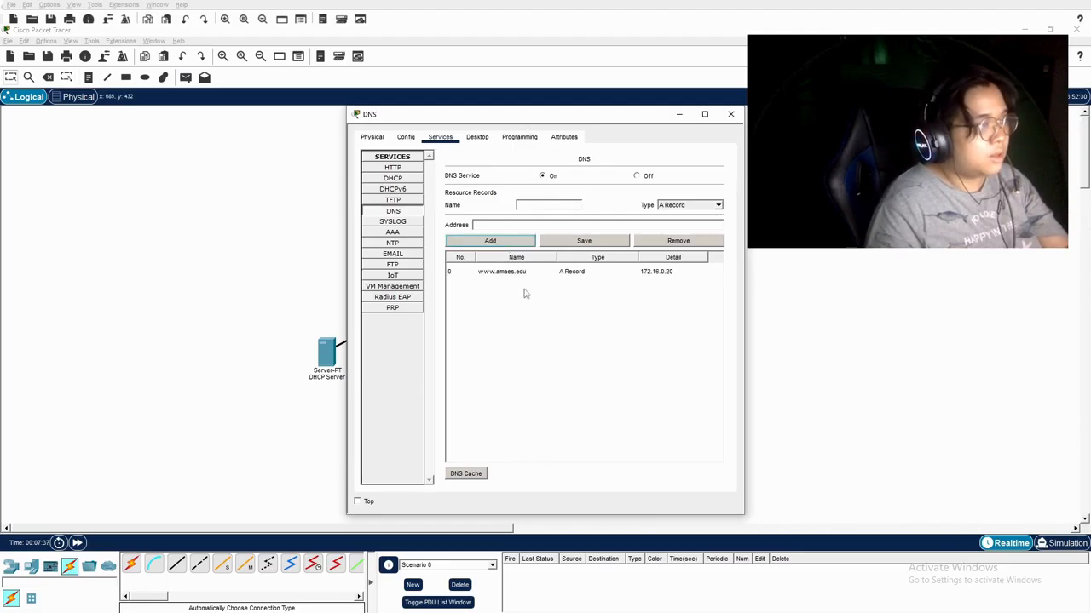
pyautogui.click(522, 225)
pyautogui.write('172.16.0.90')
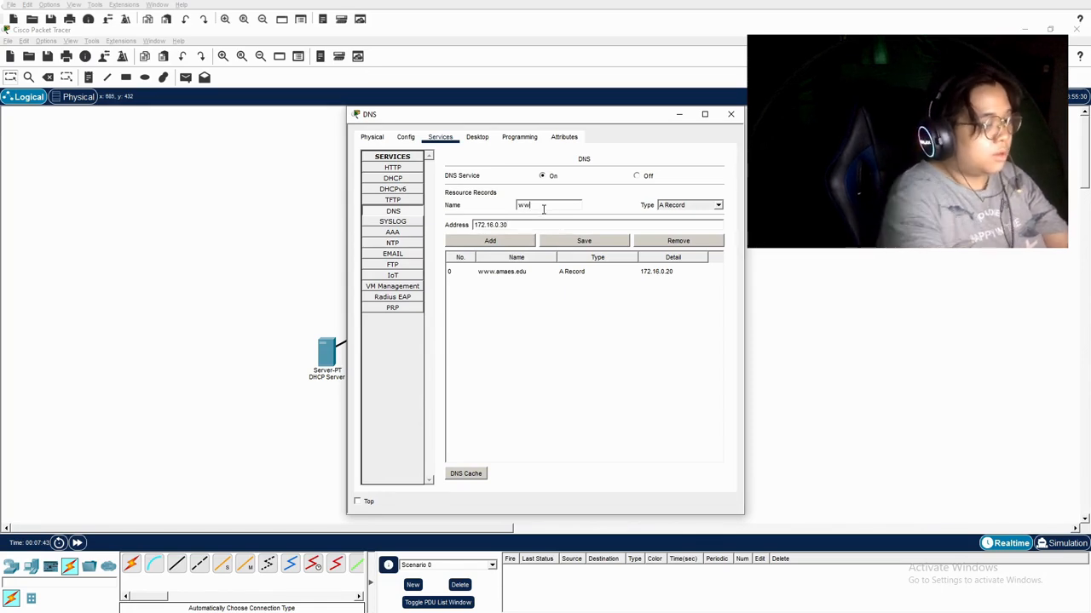
pyautogui.click(543, 209)
pyautogui.write('www.internal.com')
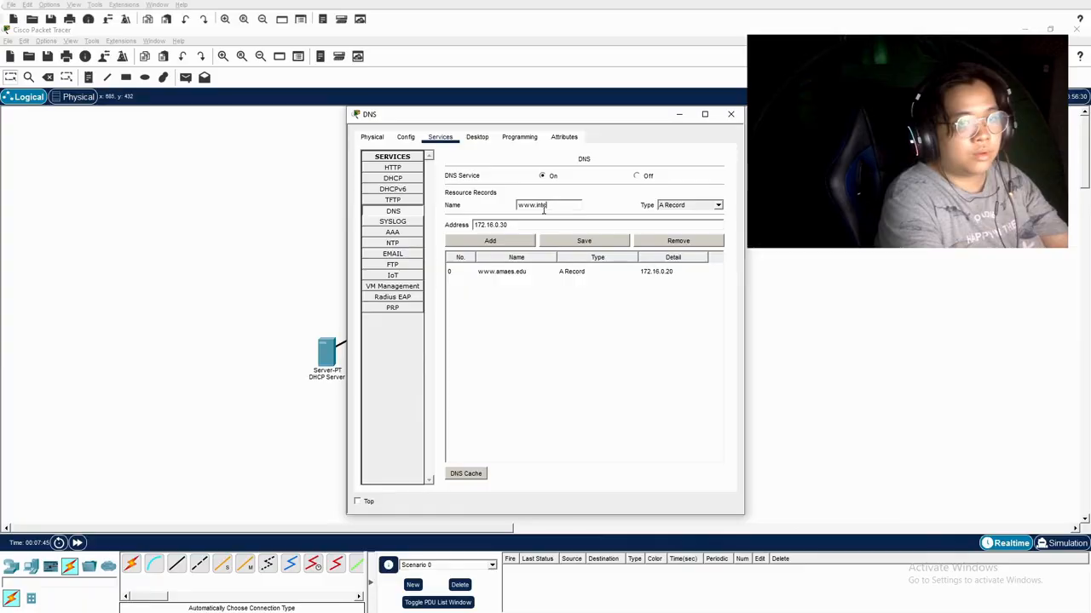
pyautogui.click(490, 241)
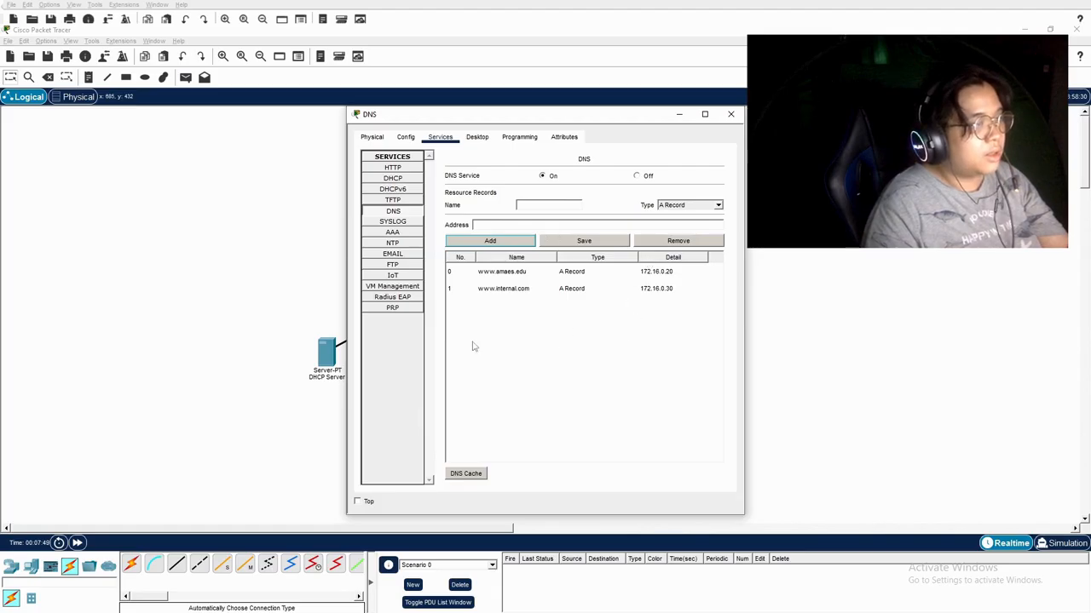
pyautogui.click(661, 293)
pyautogui.click(405, 136)
pyautogui.click(440, 136)
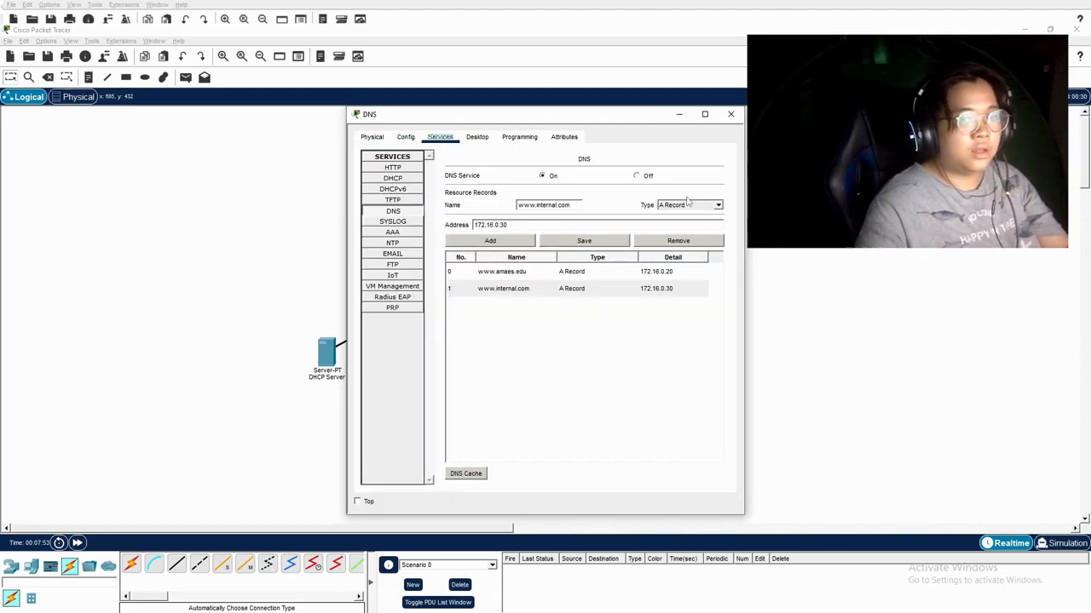
pyautogui.click(730, 113)
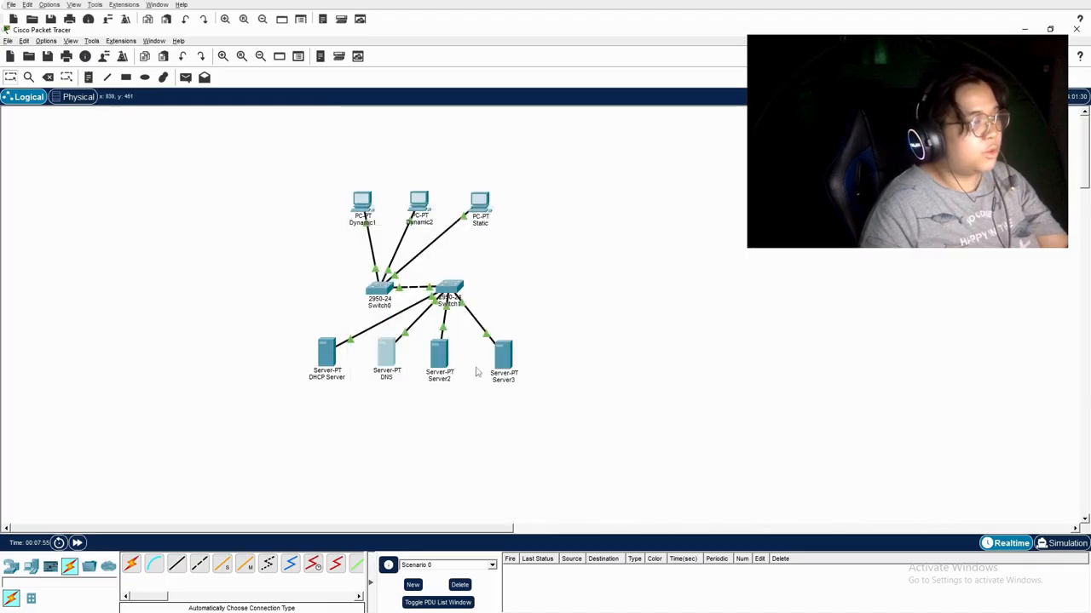
# Rename Server2 as Web Server
pyautogui.click(443, 351)
pyautogui.click(405, 136)
pyautogui.doubleClick(549, 189)
pyautogui.write('Web Server')
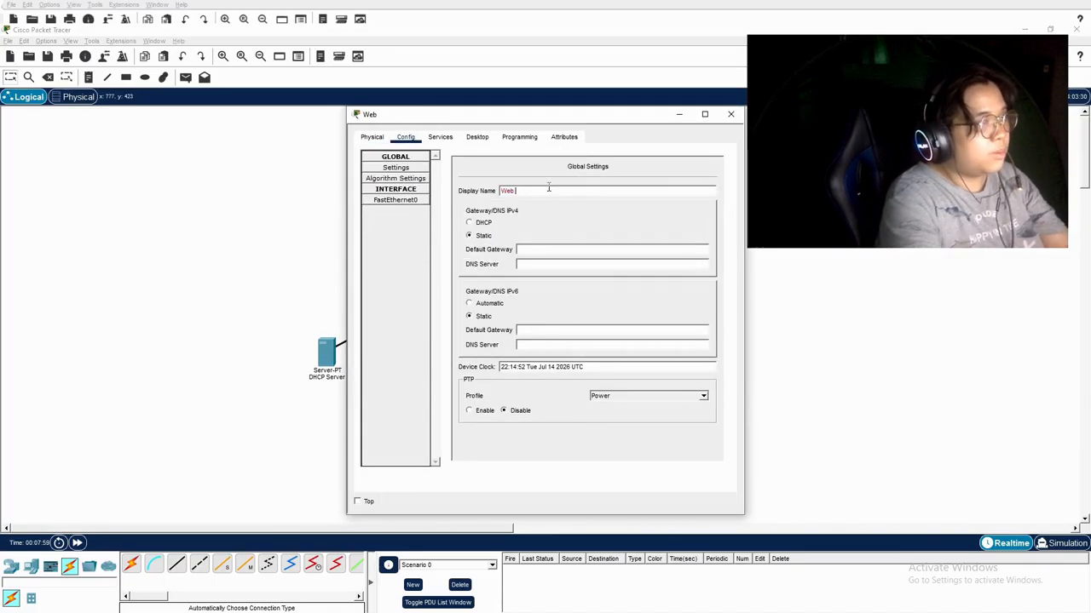
# Set the Web Server's FastEthernet0 IPv4 address to 172.16.0.60 with subnet mask 255.255.0.0
pyautogui.click(439, 138)
pyautogui.click(406, 136)
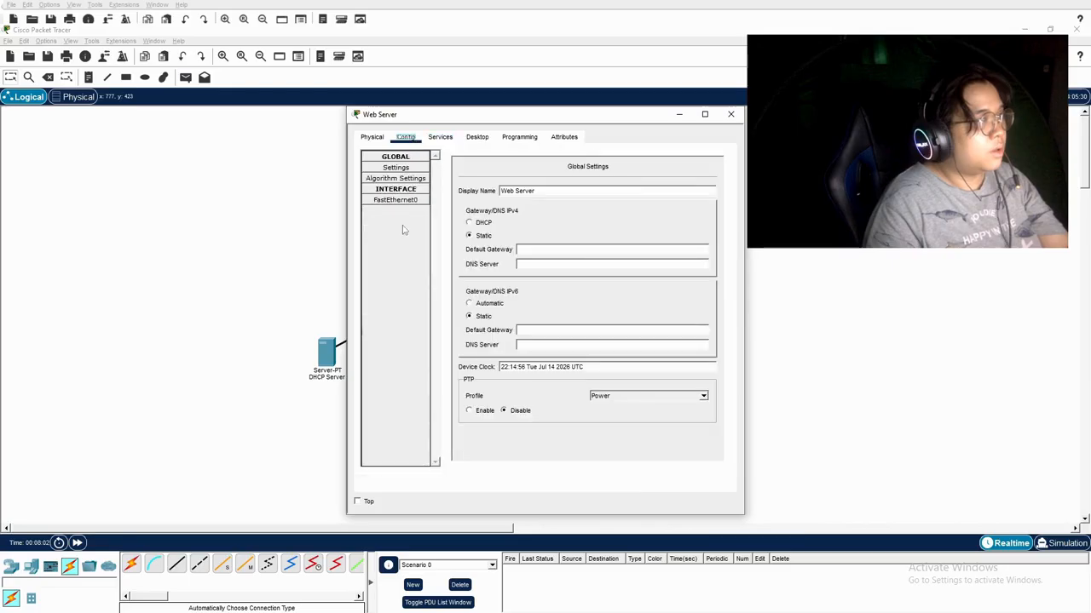
pyautogui.click(395, 200)
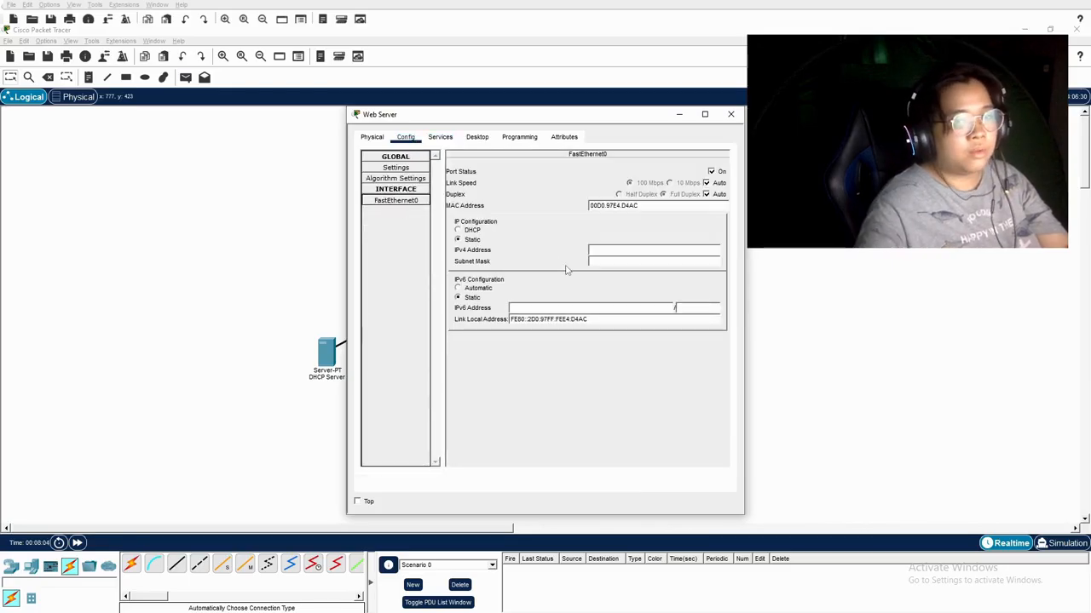
pyautogui.click(611, 251)
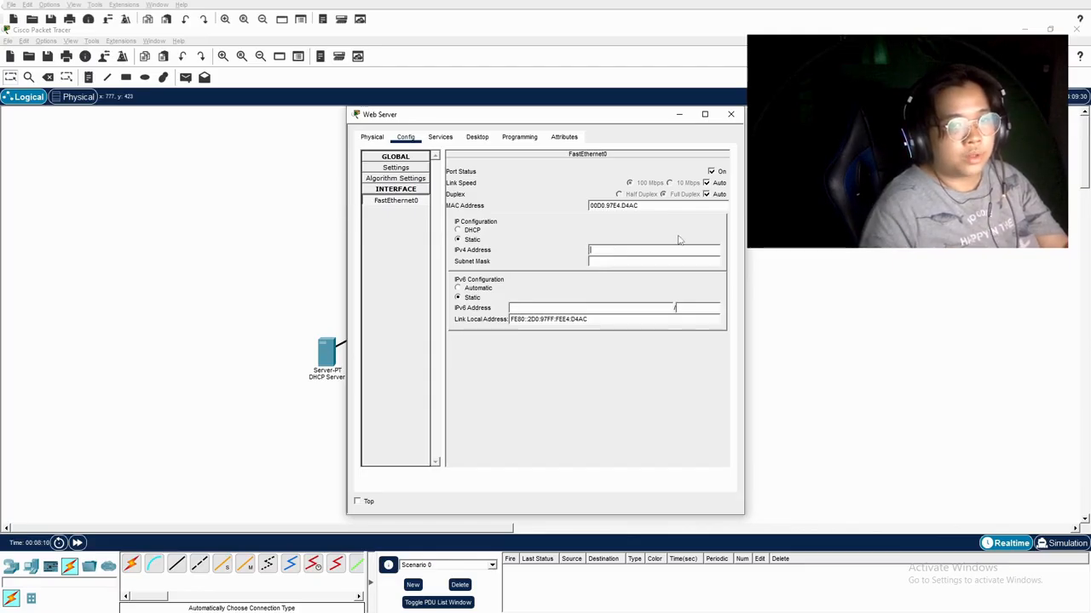
pyautogui.write('172.16.0.60')
pyautogui.press('Tab')
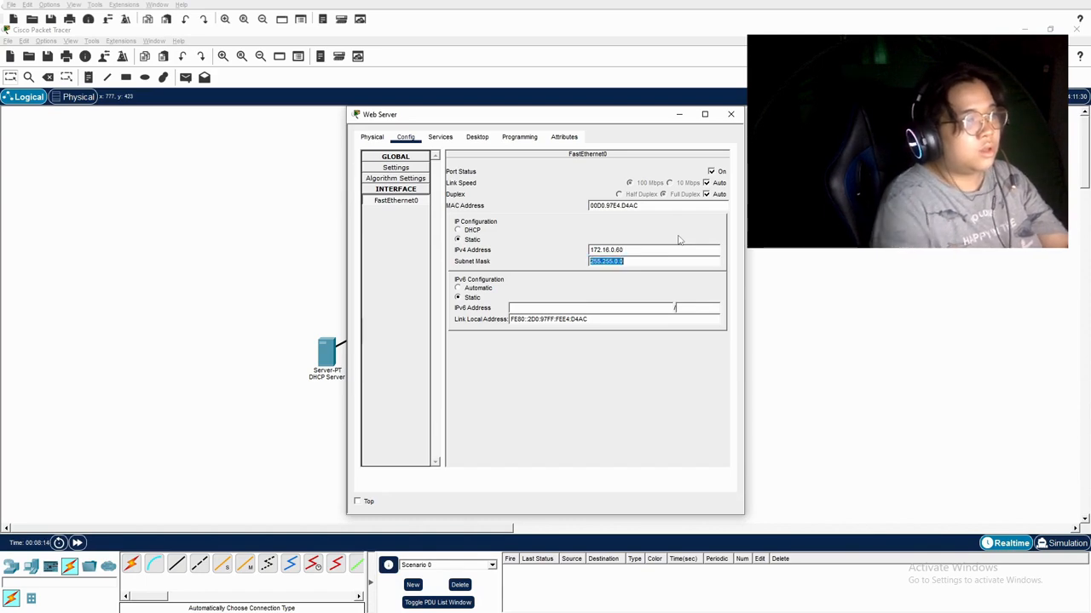
pyautogui.press('Tab')
# Check the Web Server's HTTP, DNS and DHCP services and turn off its SMTP service
pyautogui.click(441, 138)
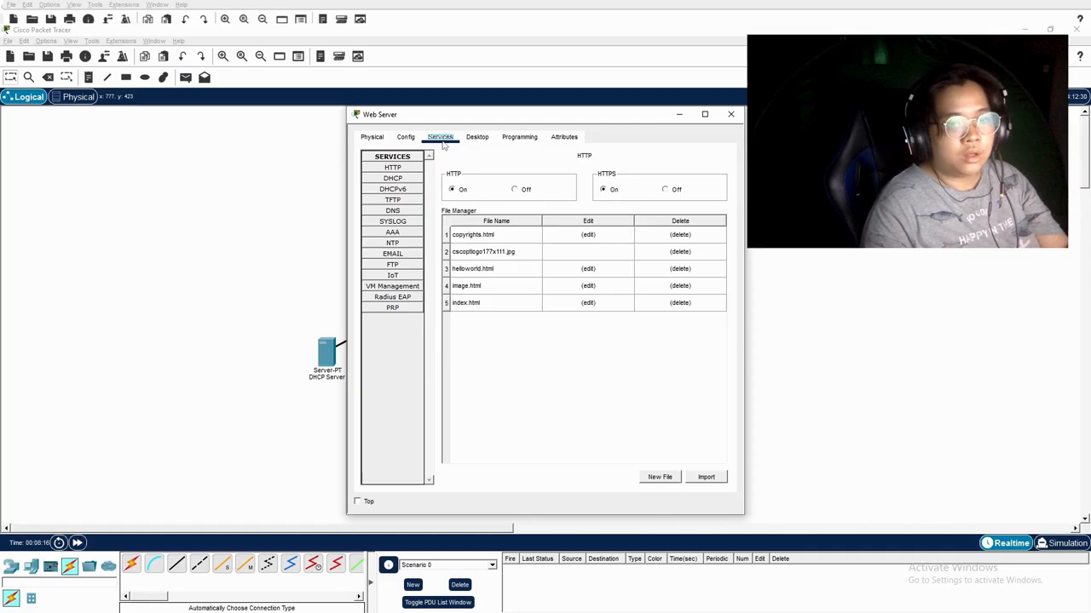
pyautogui.click(398, 169)
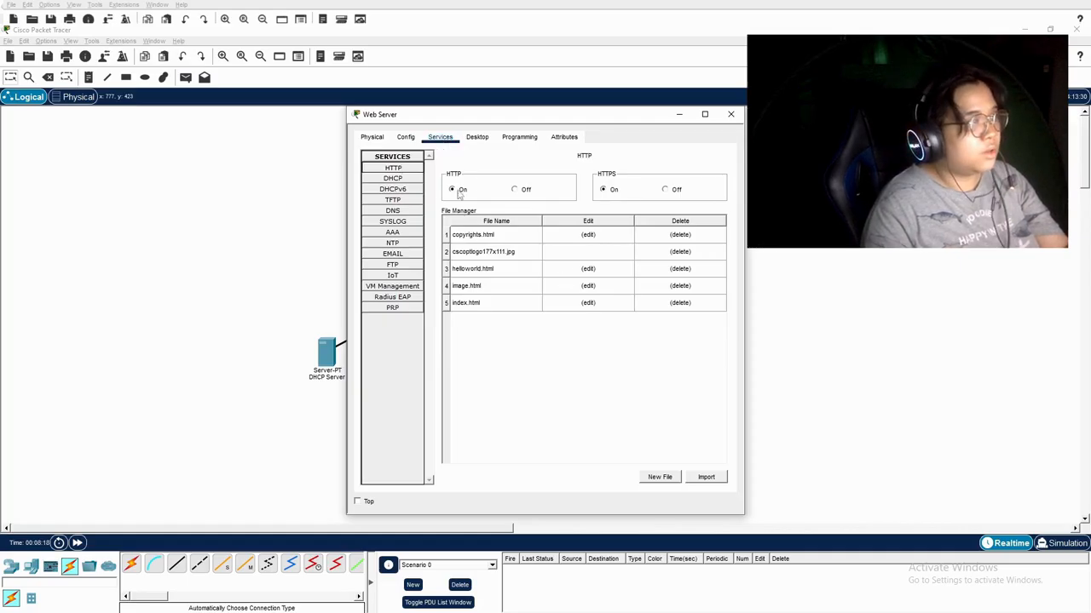
pyautogui.click(404, 209)
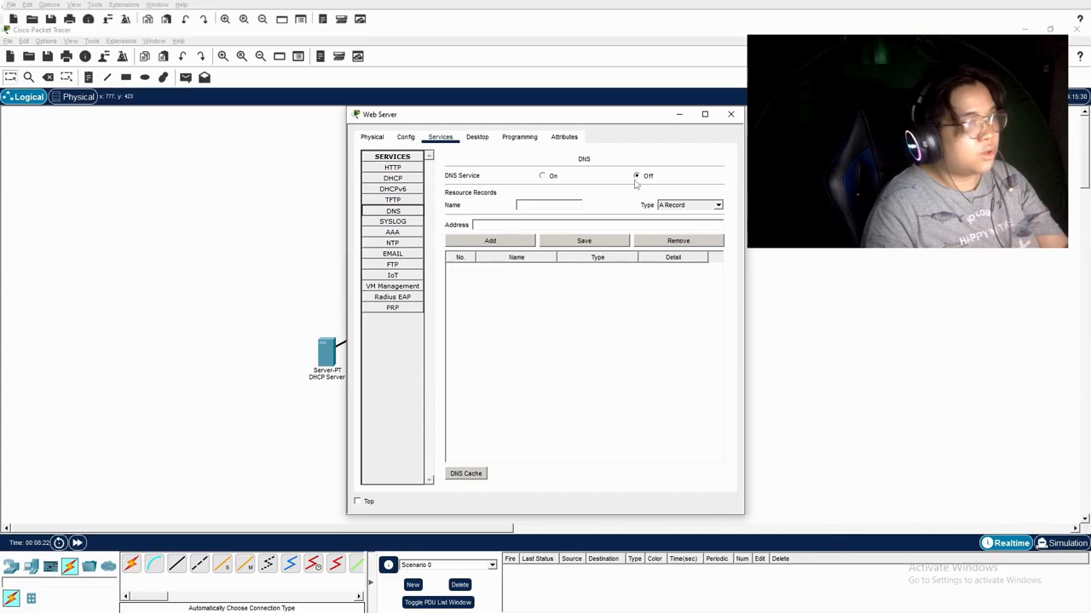
pyautogui.click(392, 178)
pyautogui.click(393, 254)
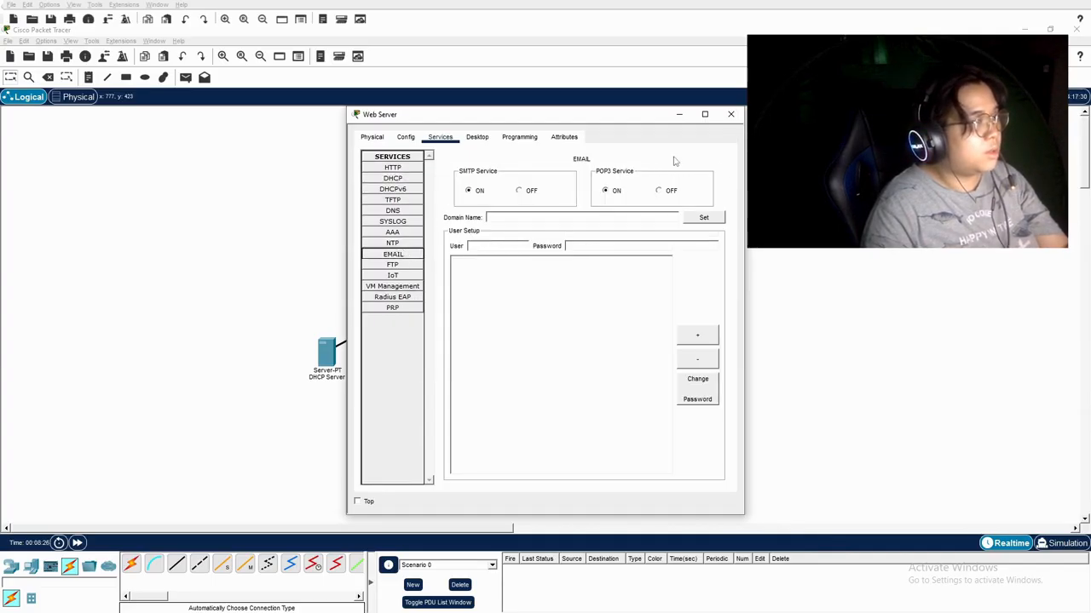
pyautogui.click(519, 190)
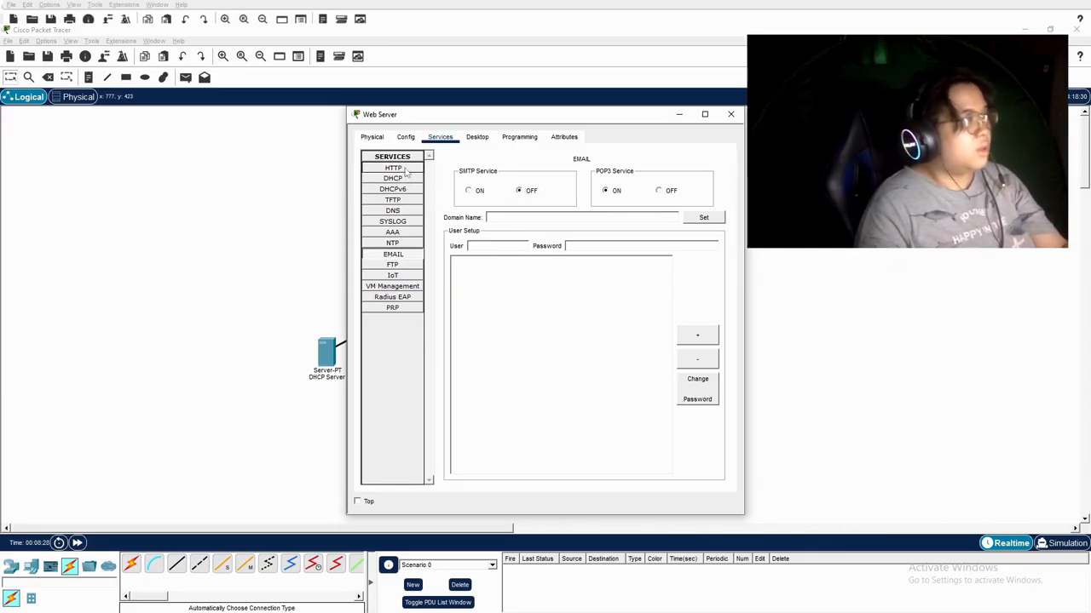
# Open the Web Server's index.html for editing and replace the Cisco Packet Tracer heading with "AMA Online Education"
pyautogui.click(400, 169)
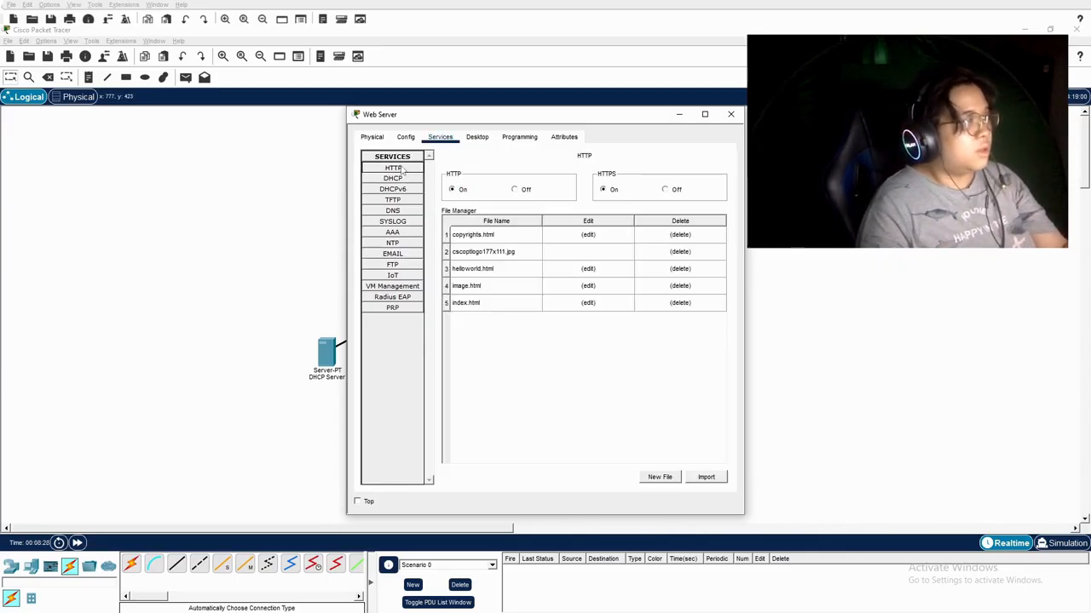
pyautogui.click(587, 304)
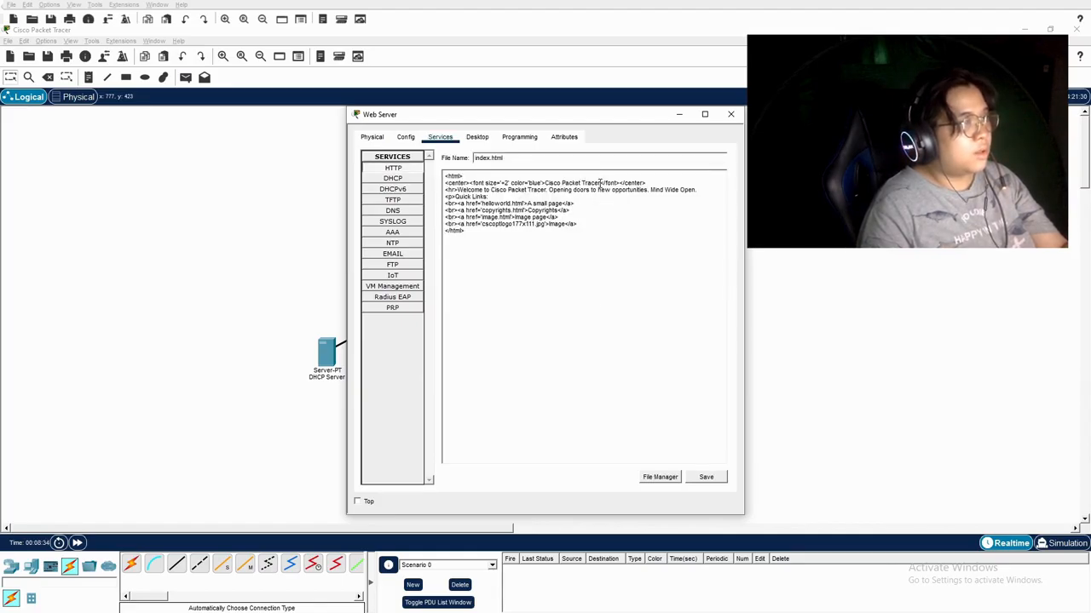
pyautogui.moveTo(599, 183); pyautogui.dragTo(545, 182)
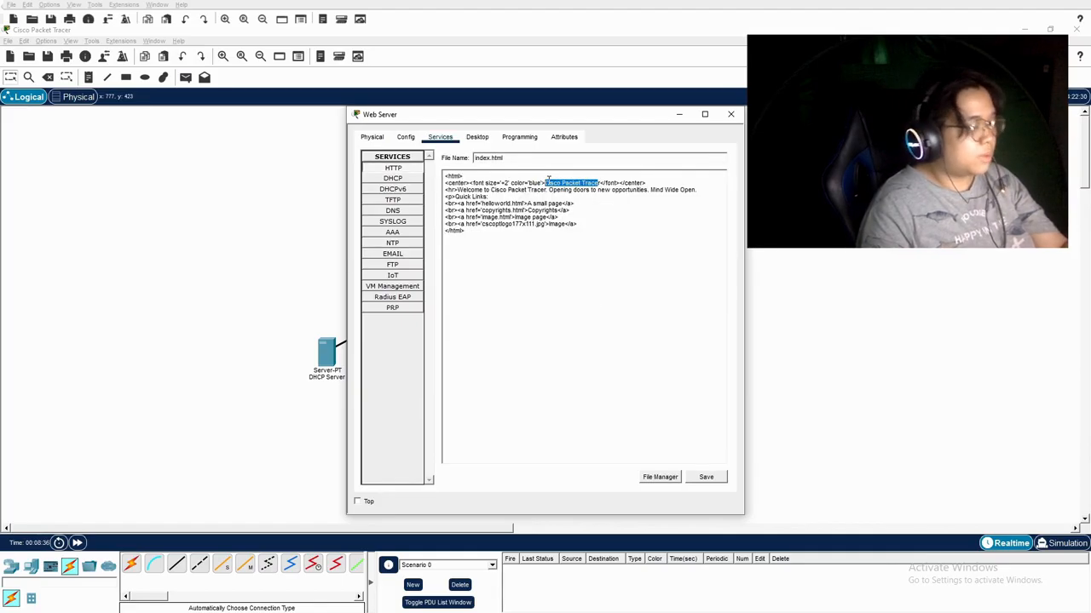
pyautogui.write('AMA r')
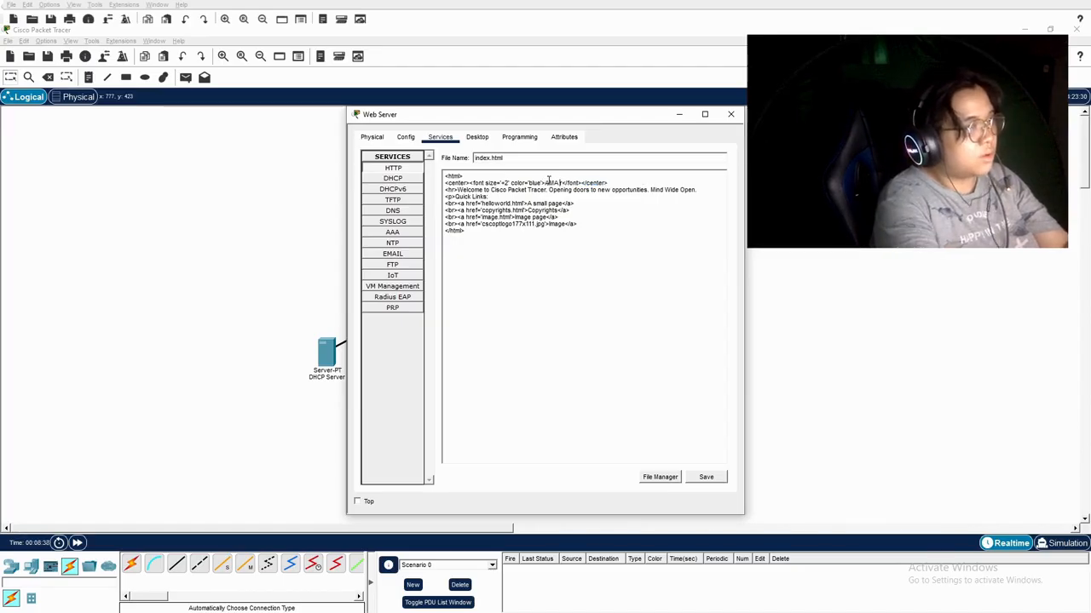
pyautogui.write('O')
pyautogui.press('BackSpace')
pyautogui.write('Online Education')
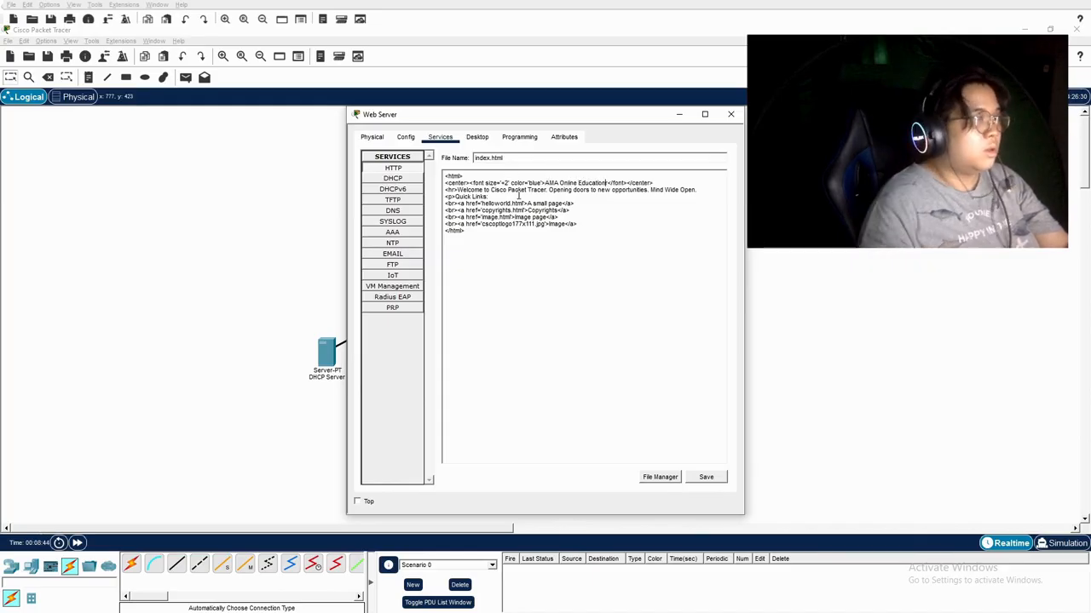
# Replace the welcome line in index.html with "Welcome to AMA OEd!", save the file over the existing one and close the Web Server's window
pyautogui.moveTo(457, 189); pyautogui.dragTo(698, 192)
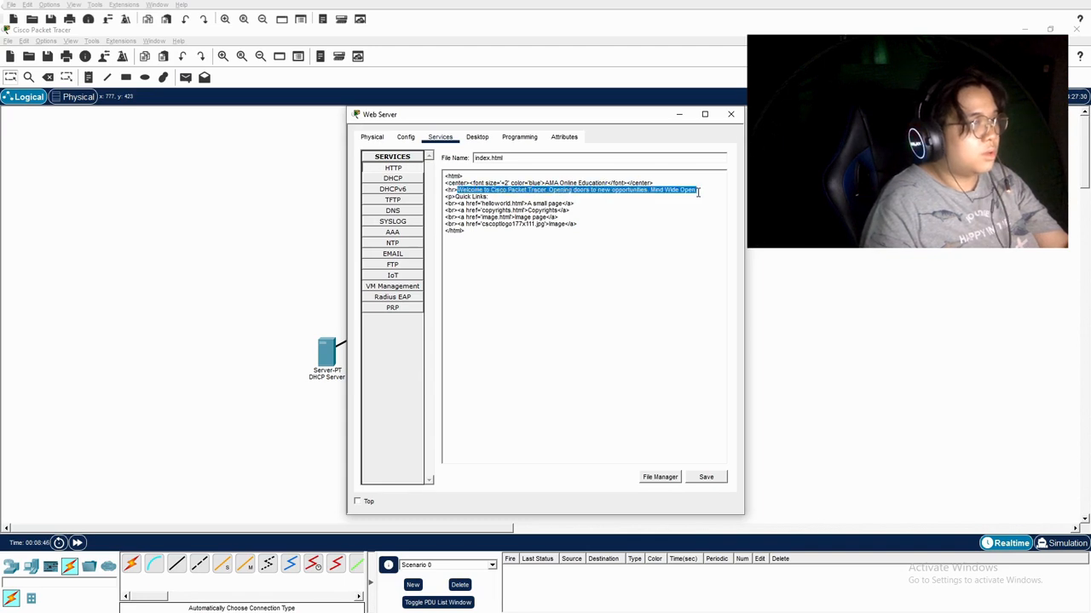
pyautogui.write('Welcome to AMA E')
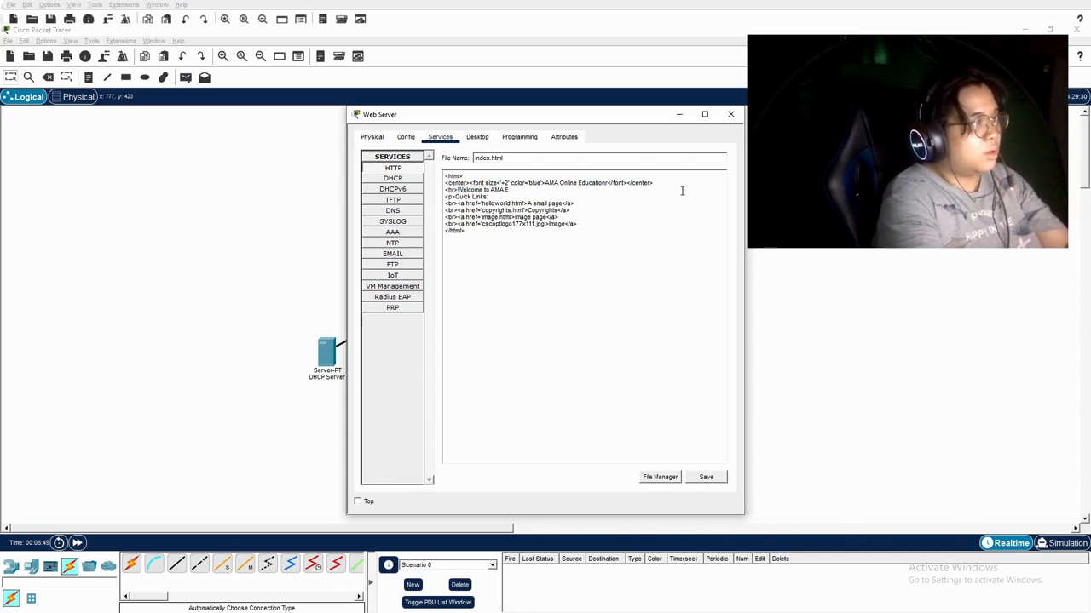
pyautogui.press('BackSpace')
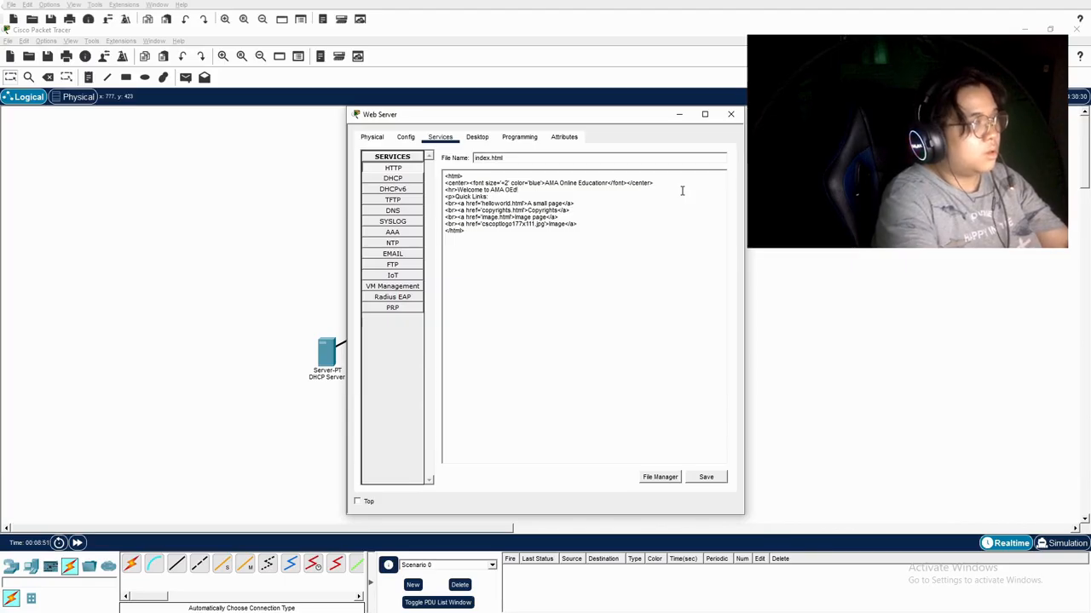
pyautogui.click(707, 479)
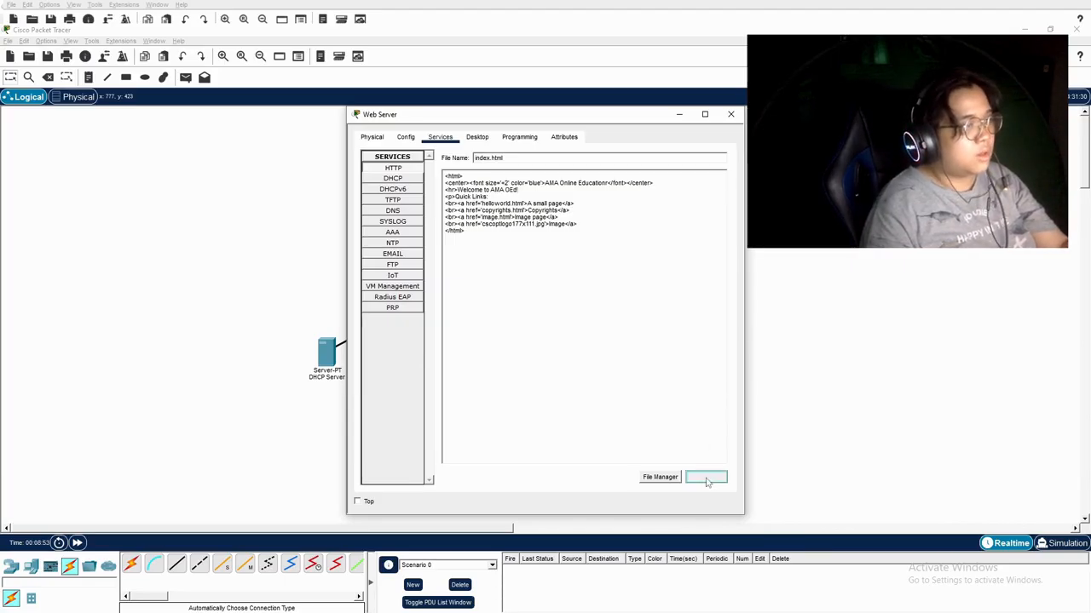
pyautogui.click(516, 326)
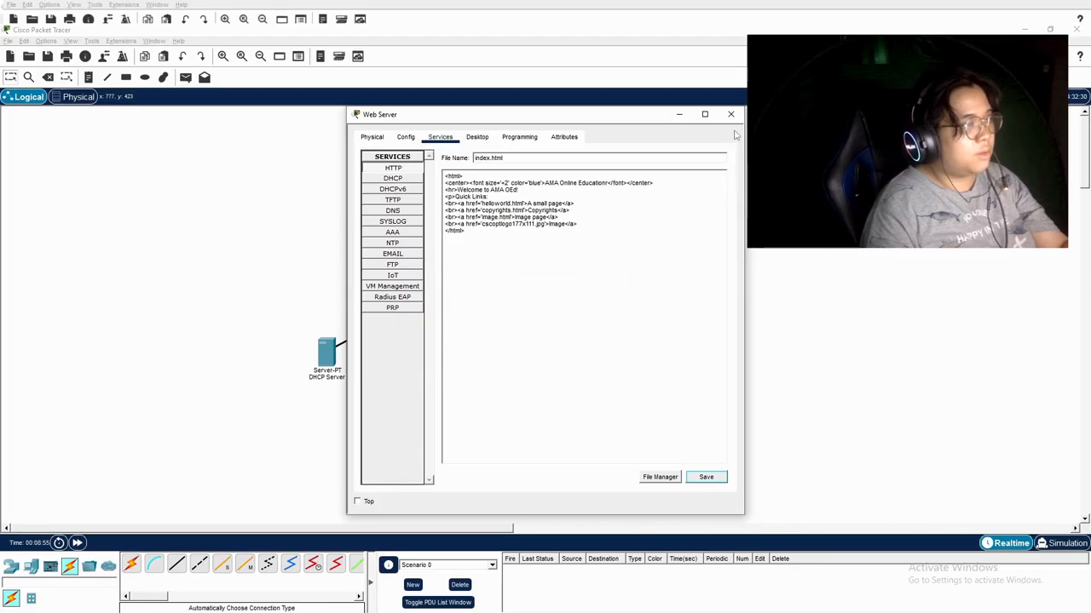
pyautogui.click(408, 137)
pyautogui.click(441, 140)
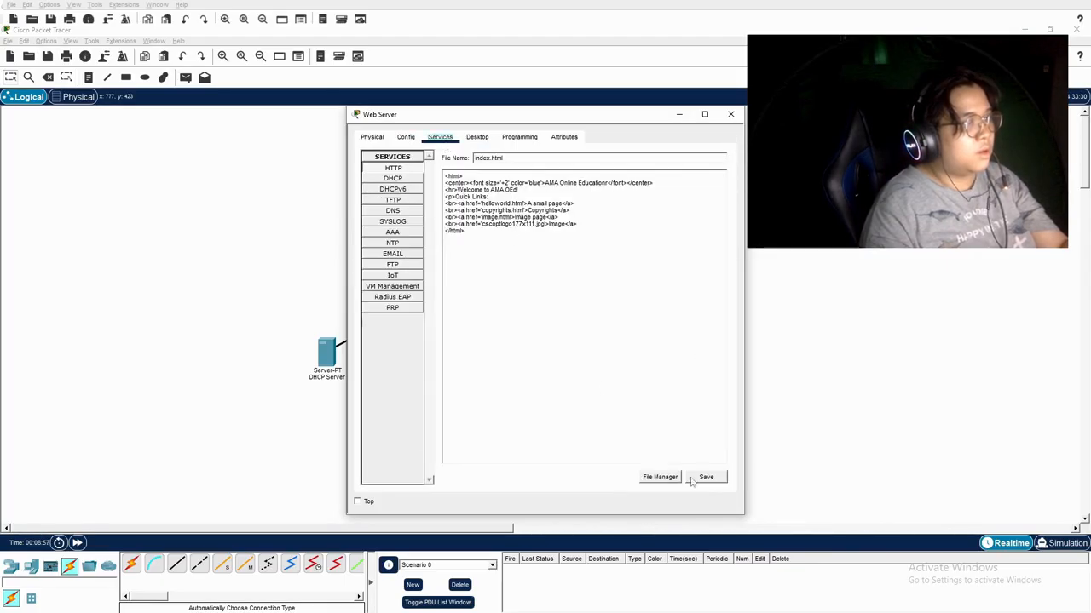
pyautogui.click(407, 136)
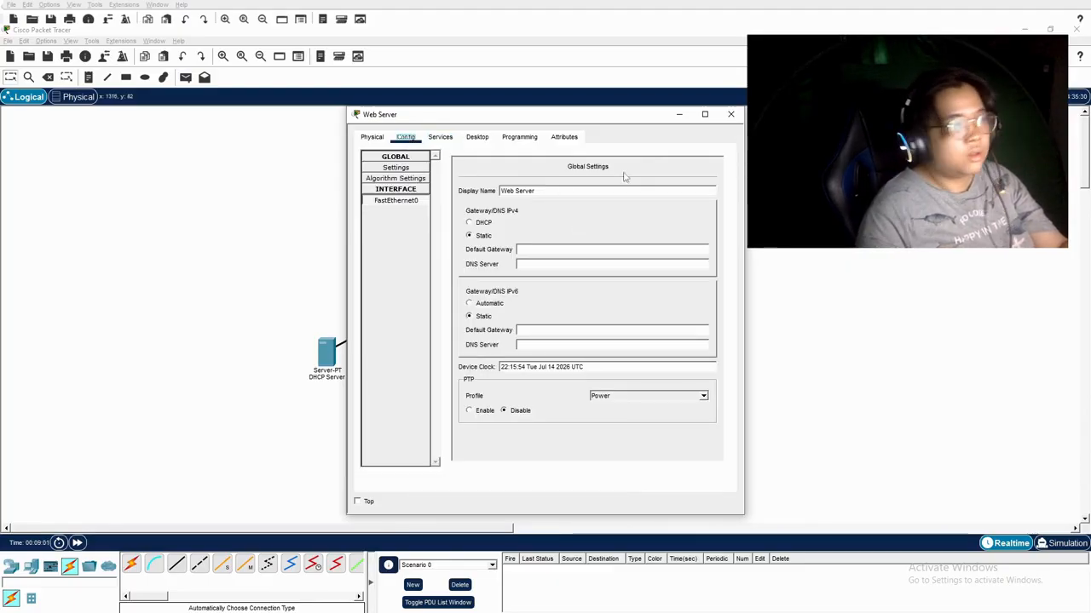
pyautogui.click(731, 116)
# Check the IP configuration of PC Dynamic1 and close its window
pyautogui.click(362, 208)
pyautogui.click(380, 141)
pyautogui.click(405, 139)
pyautogui.click(373, 139)
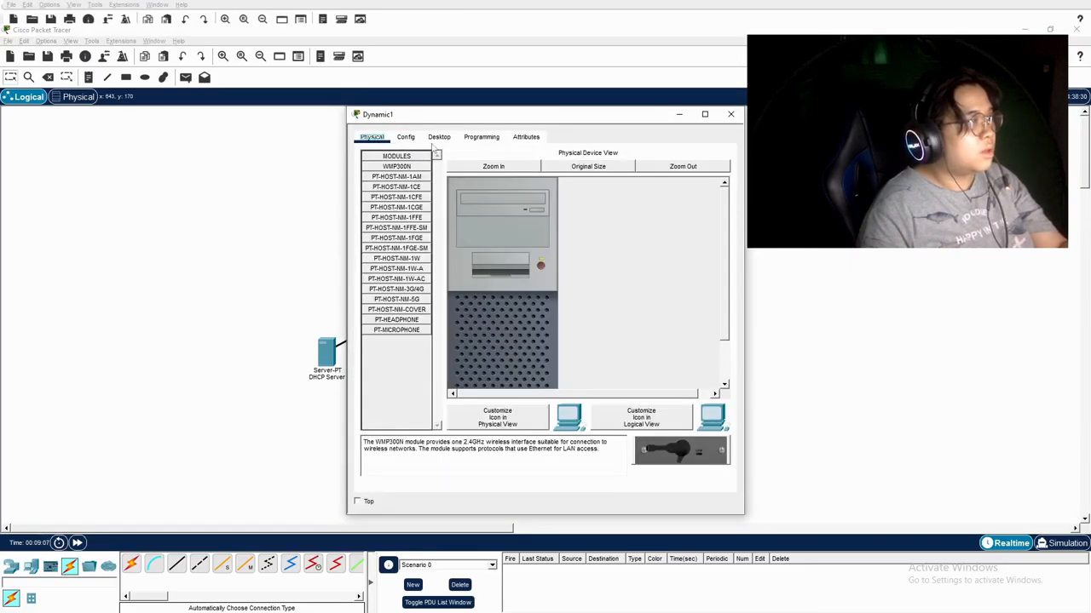
pyautogui.click(439, 137)
pyautogui.click(397, 191)
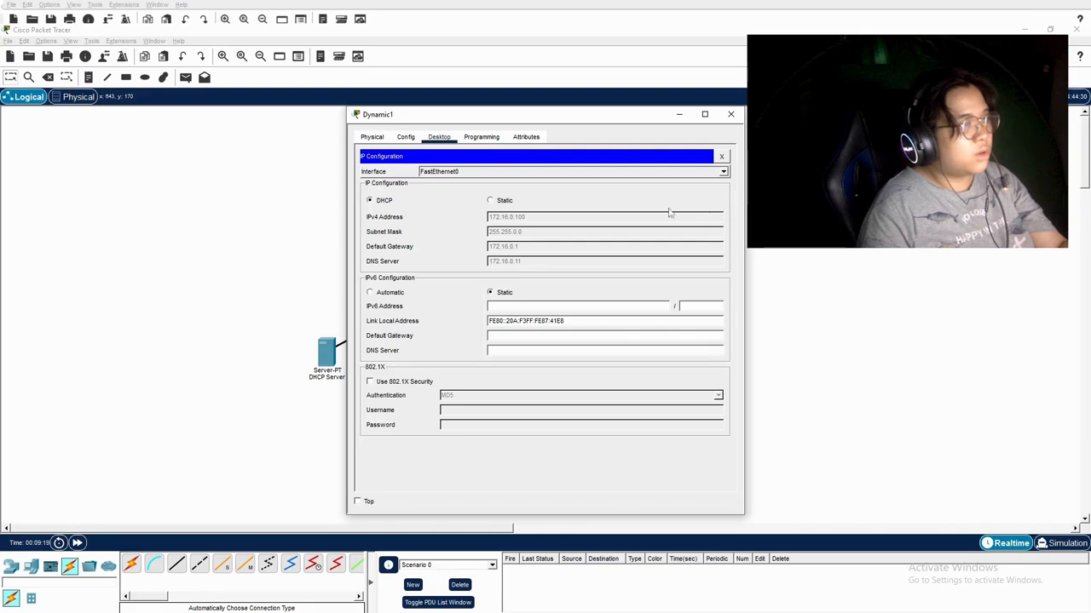
pyautogui.click(372, 137)
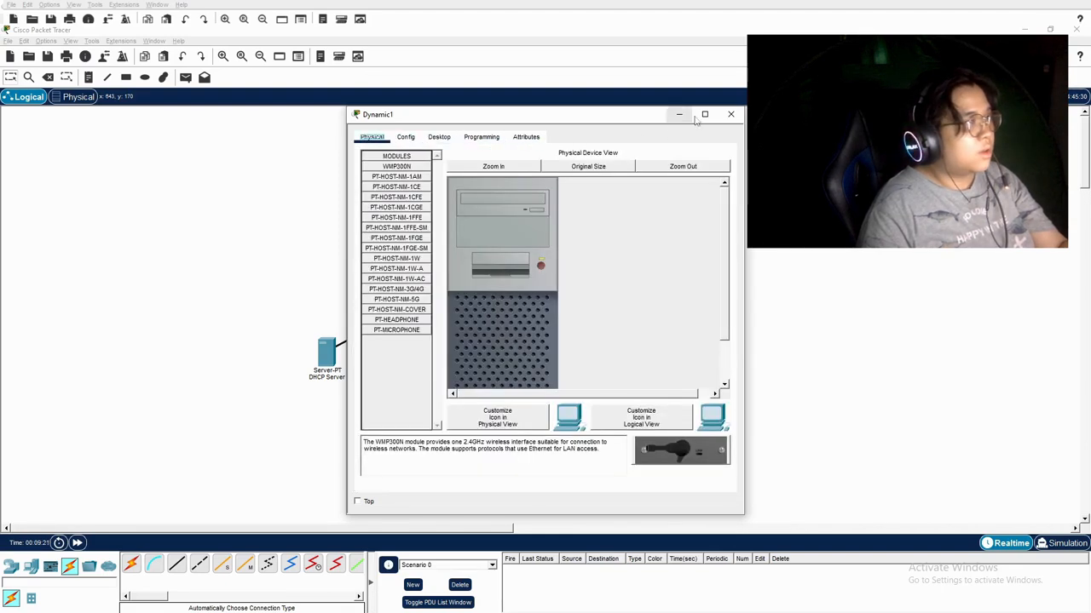
pyautogui.click(730, 114)
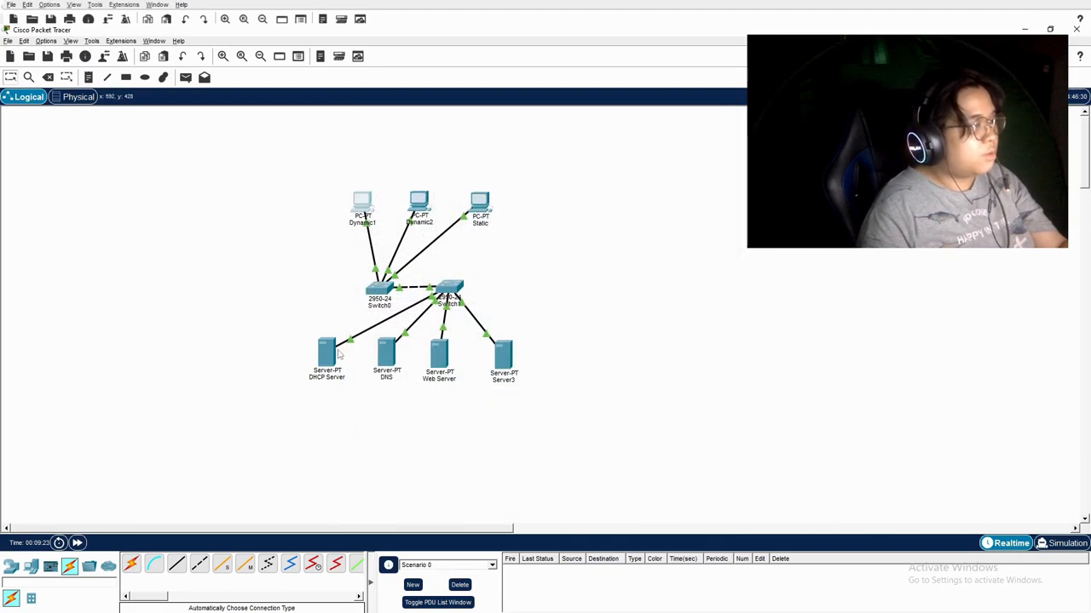
pyautogui.click(369, 199)
pyautogui.click(411, 139)
pyautogui.click(439, 137)
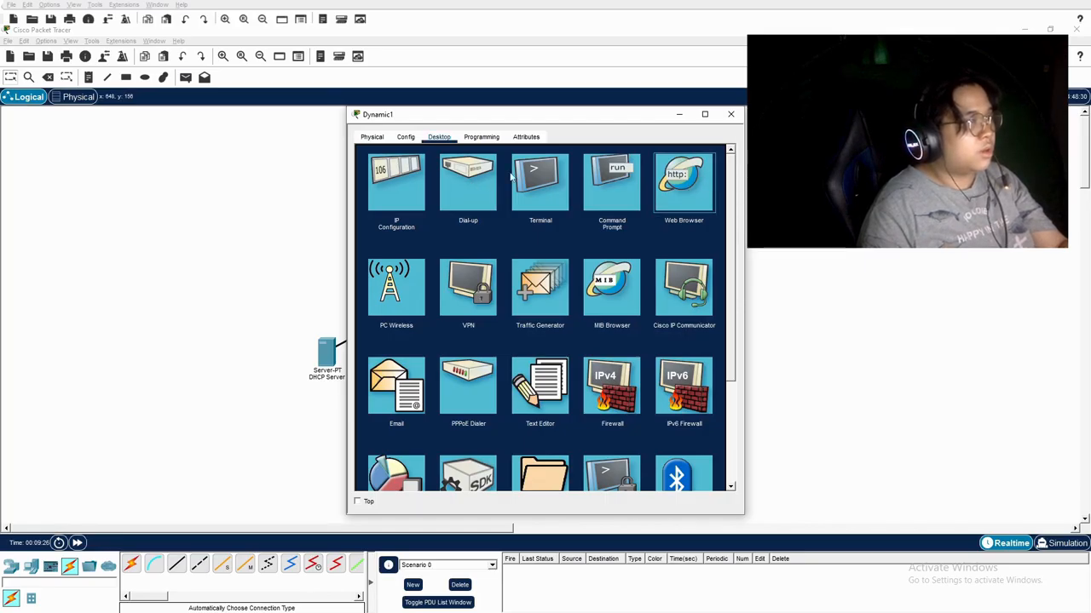
pyautogui.click(673, 175)
pyautogui.click(482, 169)
pyautogui.write('www.amaes.edu')
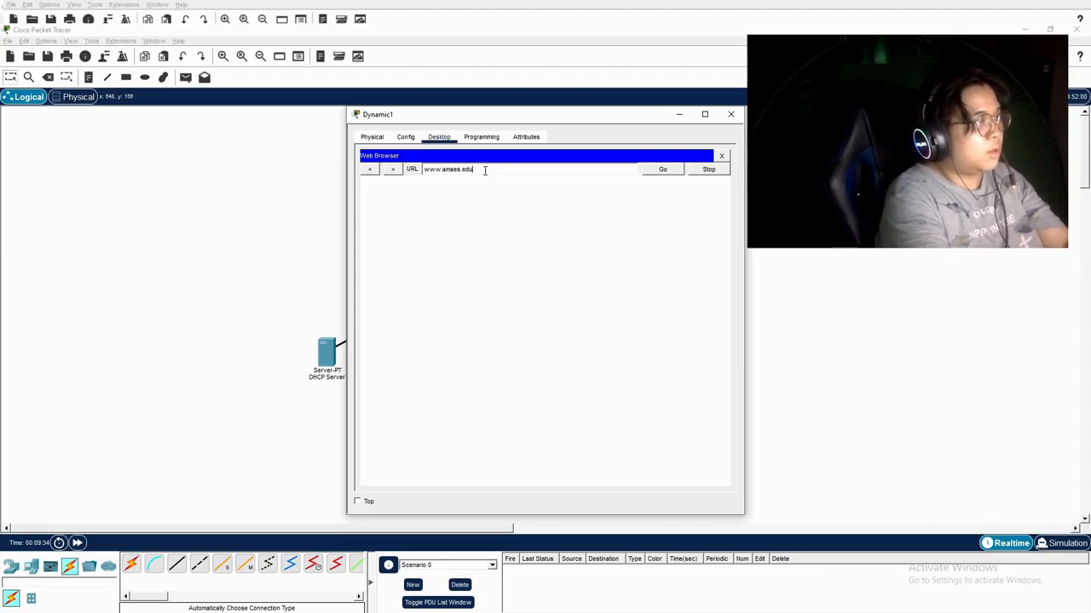
pyautogui.click(677, 172)
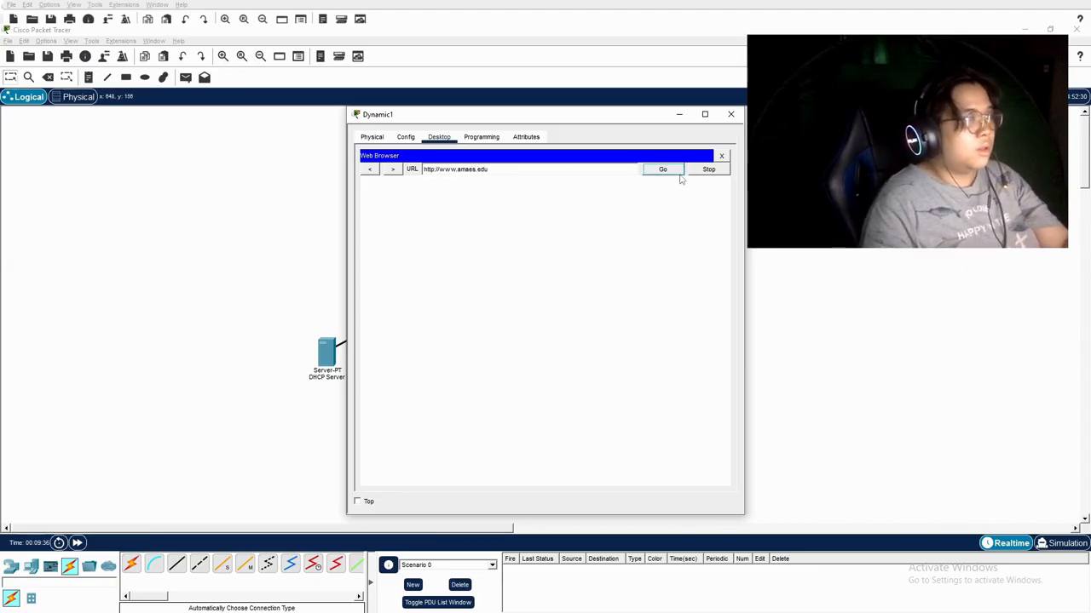
pyautogui.click(501, 169)
pyautogui.click(662, 173)
pyautogui.click(517, 169)
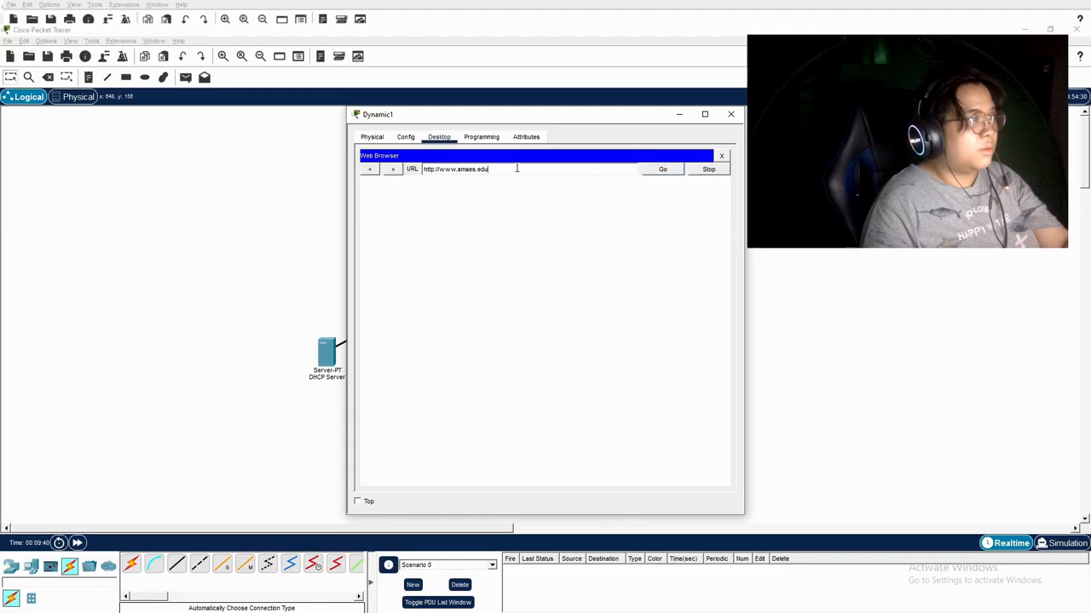
pyautogui.click(402, 138)
pyautogui.click(439, 138)
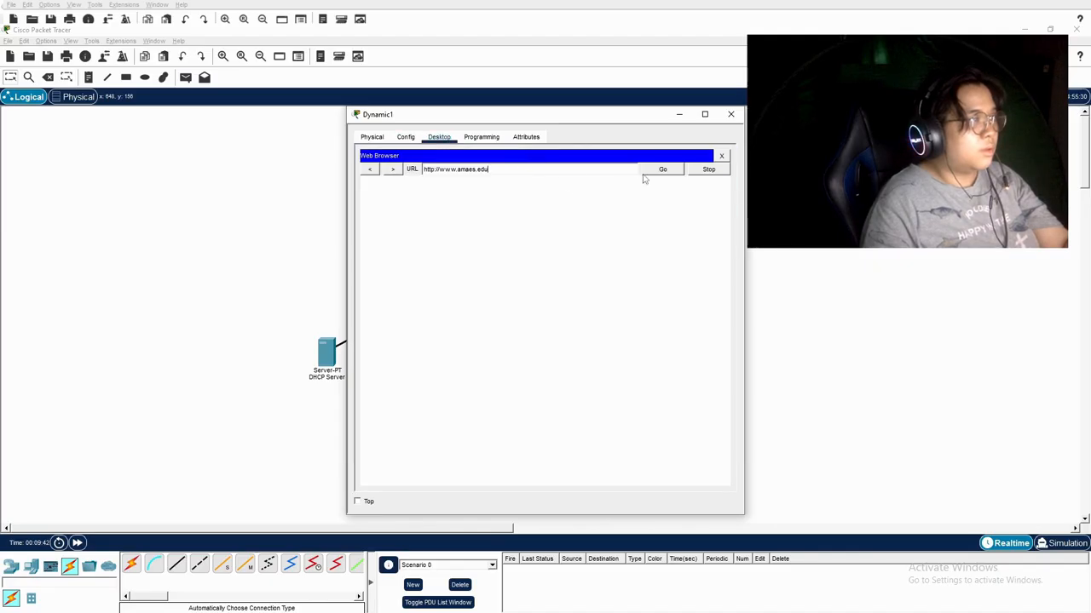
pyautogui.click(721, 156)
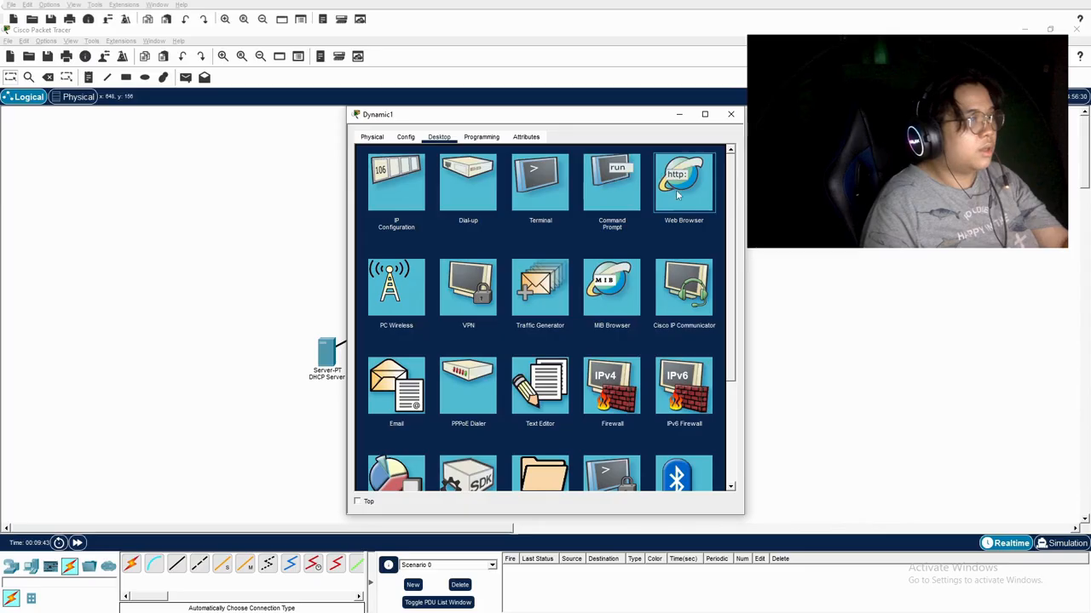
pyautogui.click(684, 181)
pyautogui.click(500, 173)
pyautogui.write('172.16.0.50')
pyautogui.hotkey('ctrl', 'a')
pyautogui.press('BackSpace')
pyautogui.write('d')
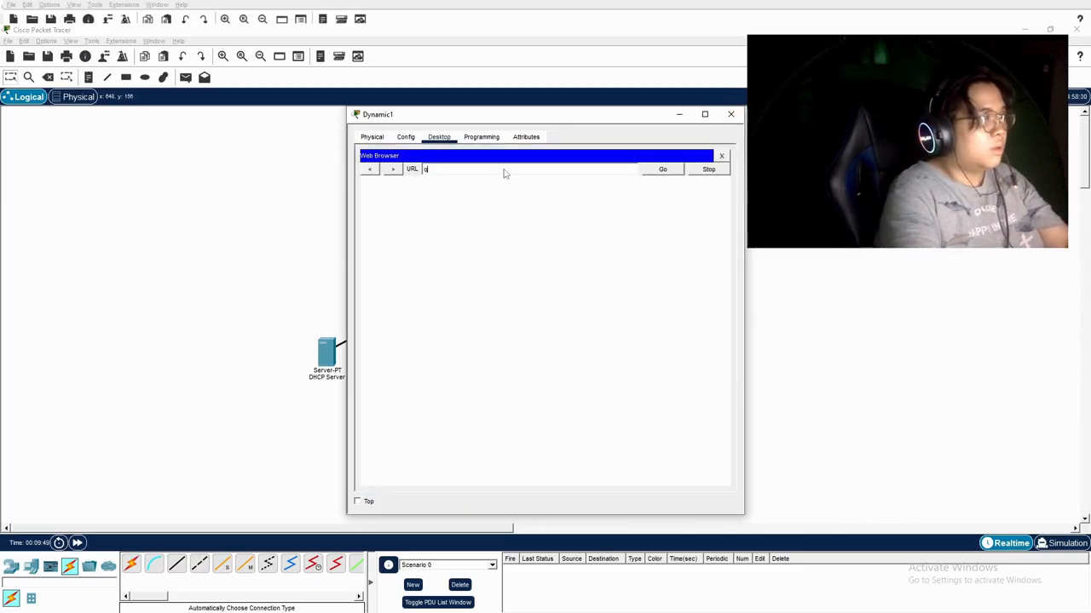
pyautogui.write('ww.amaes.edu')
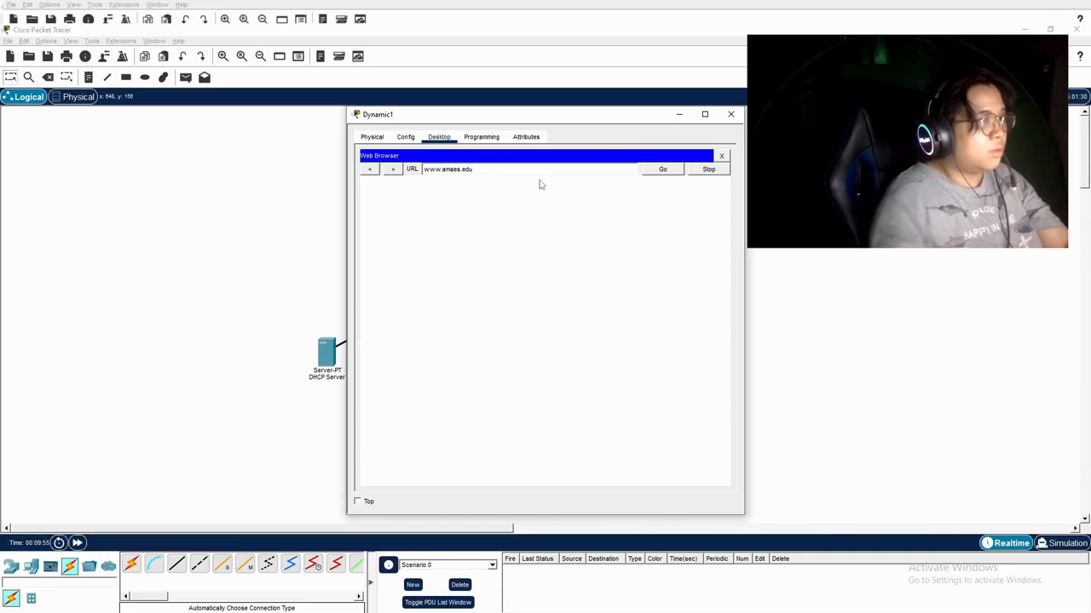
pyautogui.click(660, 168)
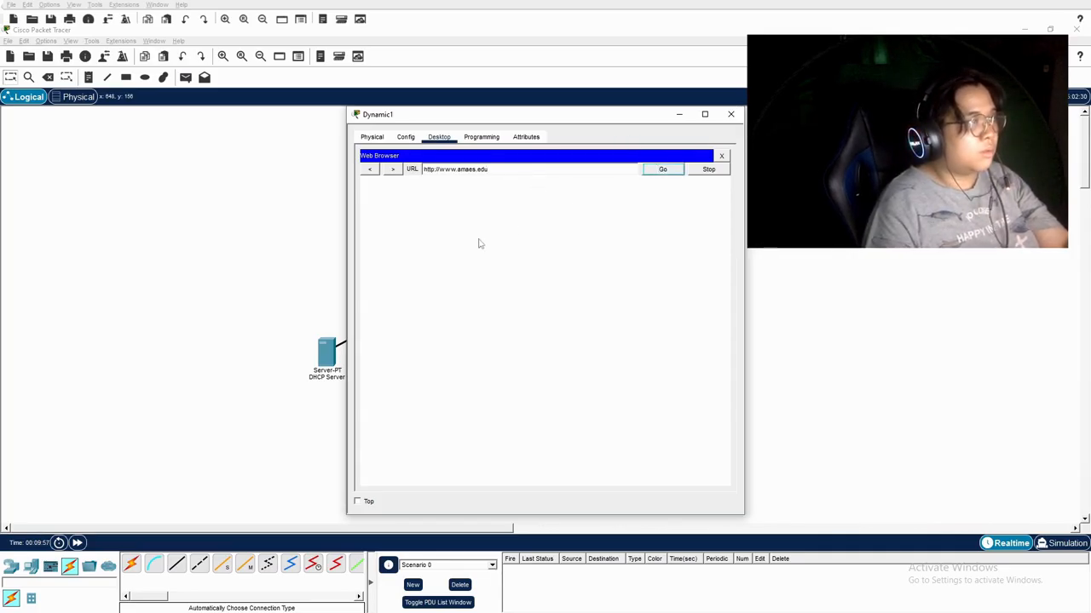
# Look through PC Dynamic1's configuration and physical views, return to its web browser and close the device window
pyautogui.click(406, 136)
pyautogui.click(371, 137)
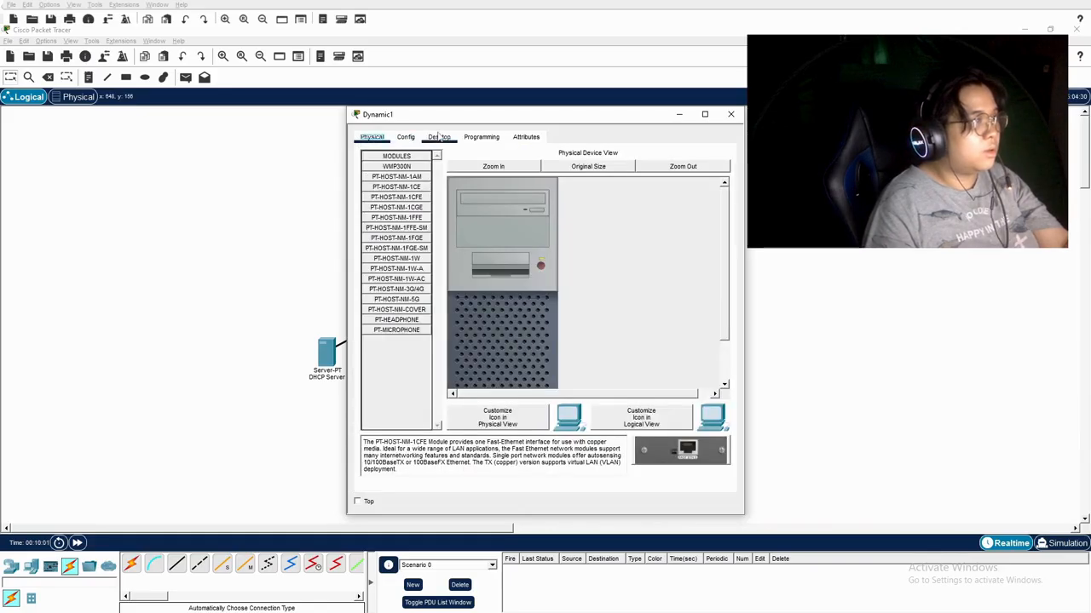
pyautogui.click(438, 136)
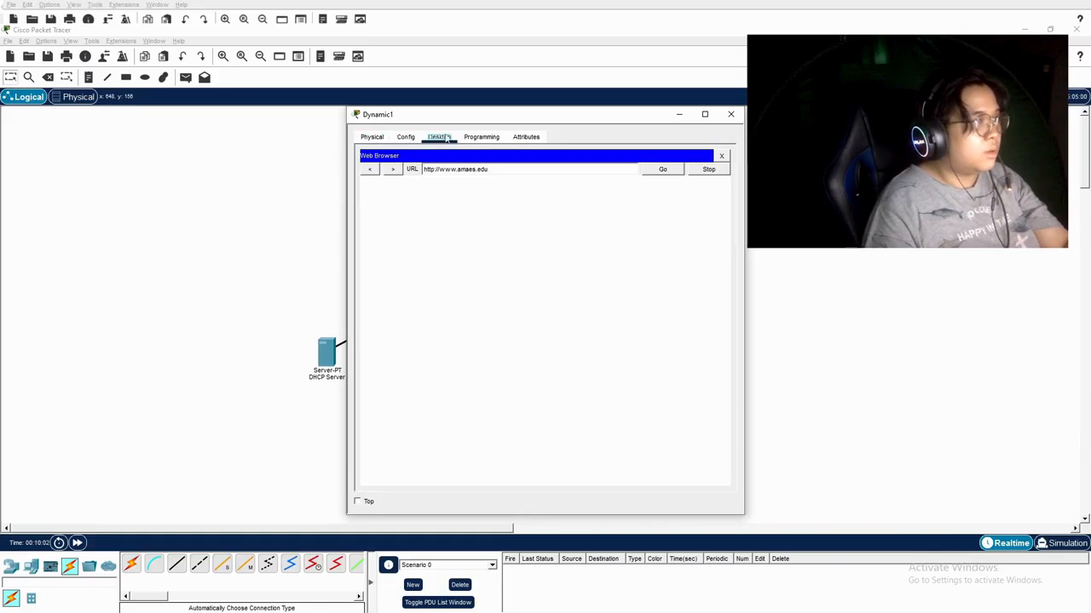
pyautogui.click(730, 113)
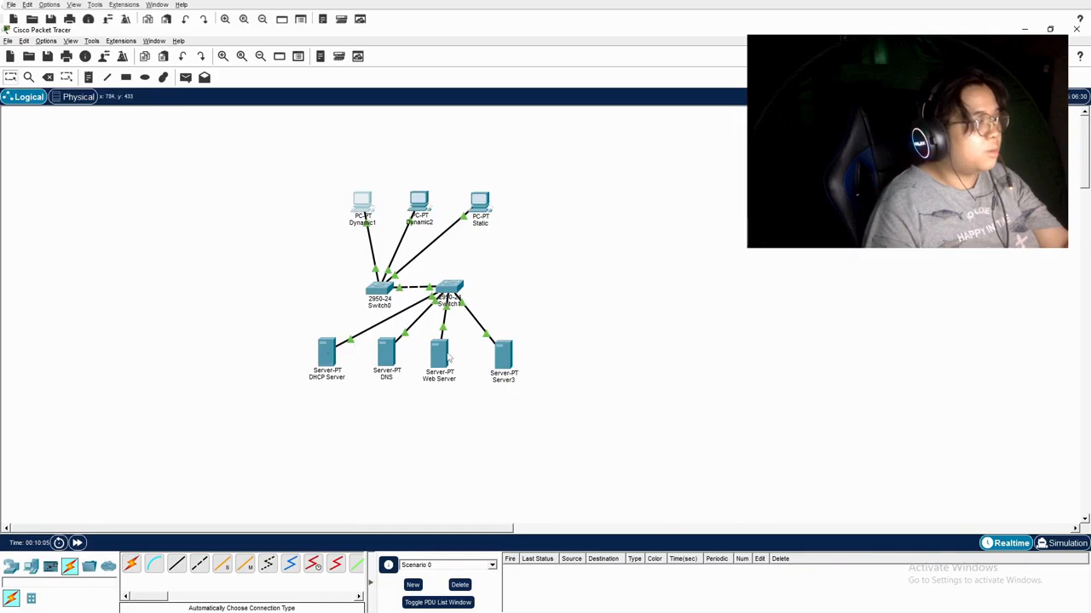
pyautogui.click(389, 354)
pyautogui.click(477, 137)
pyautogui.click(439, 137)
pyautogui.click(406, 136)
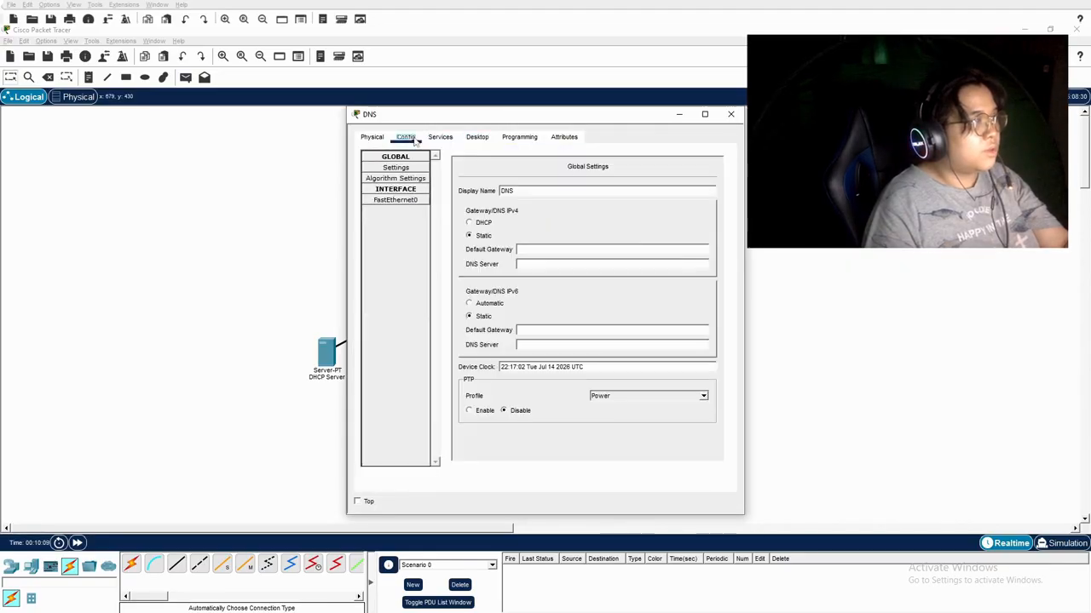
pyautogui.click(439, 136)
pyautogui.click(476, 136)
pyautogui.click(439, 137)
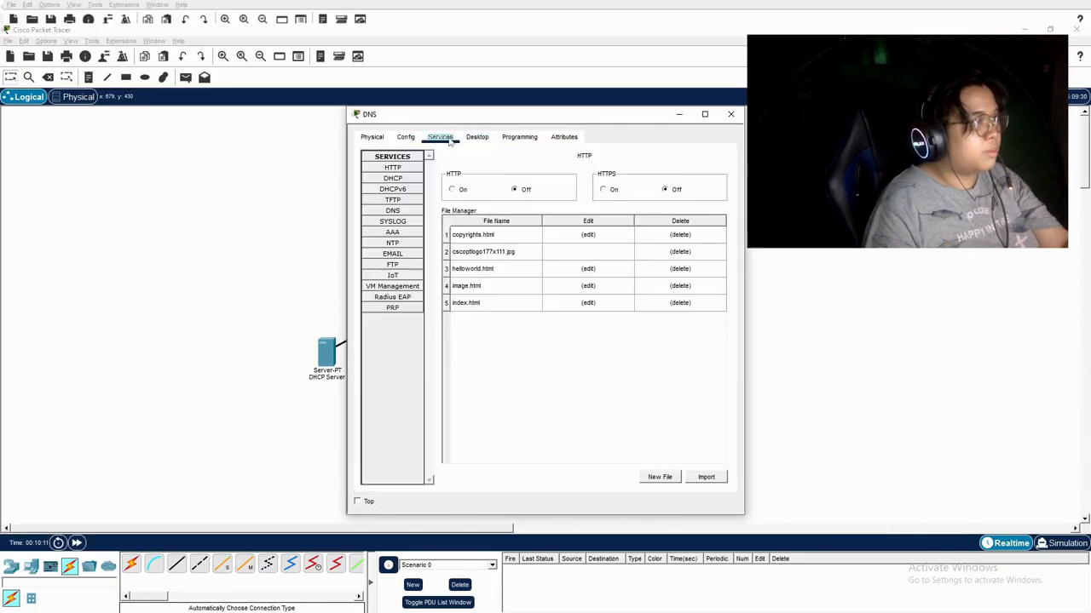
pyautogui.click(394, 179)
pyautogui.click(392, 168)
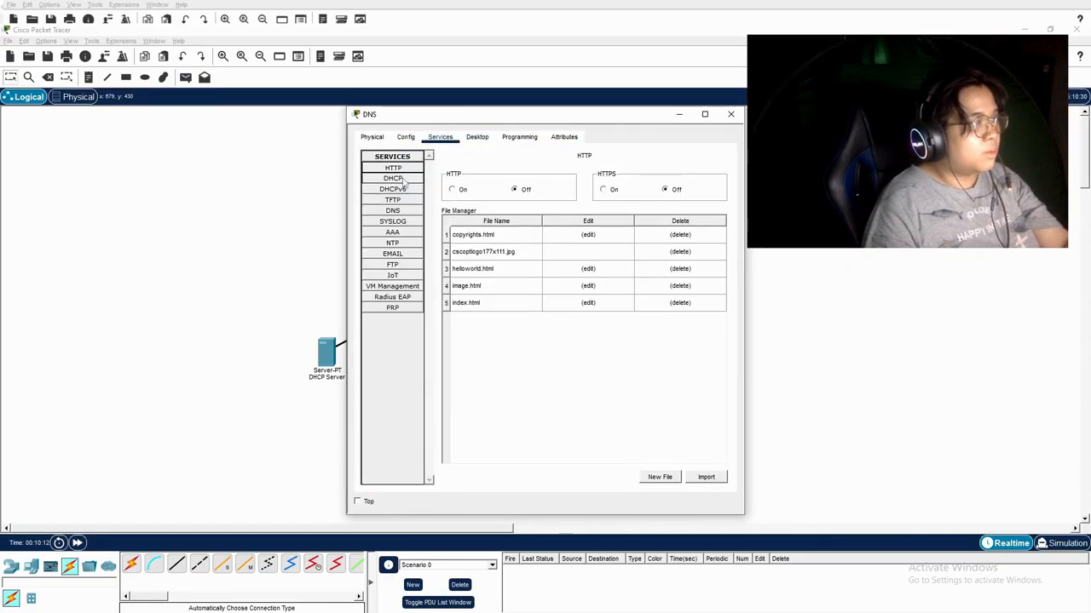
pyautogui.click(394, 211)
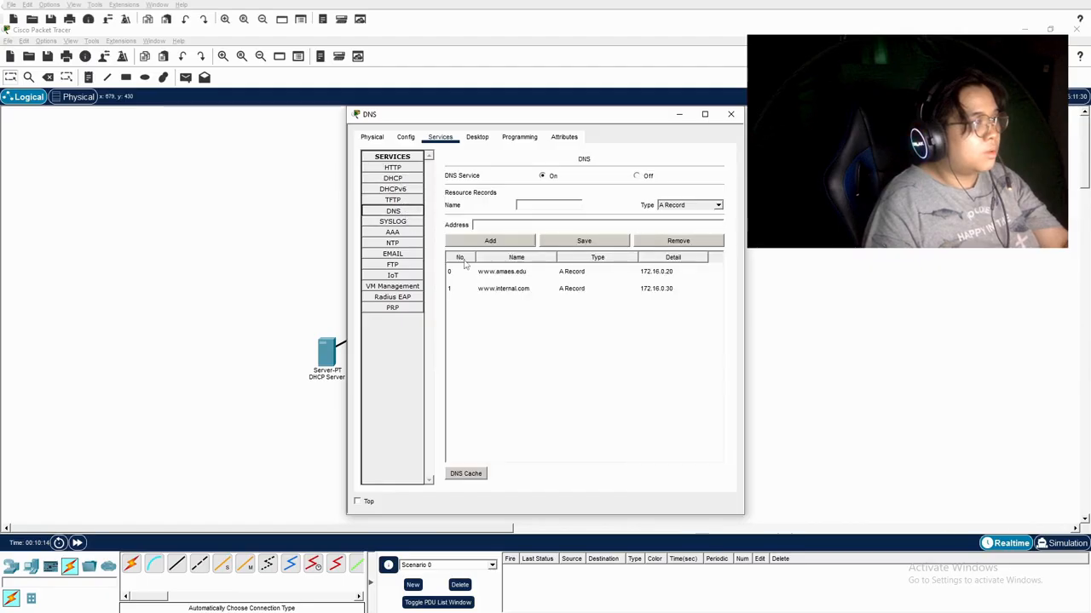
pyautogui.click(524, 271)
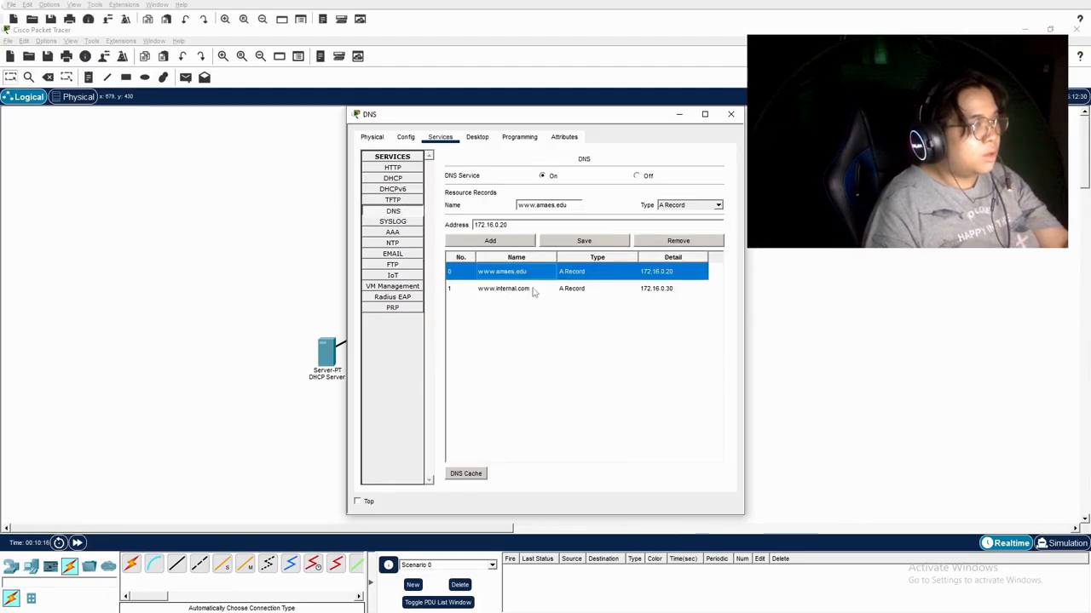
pyautogui.click(530, 290)
pyautogui.click(730, 114)
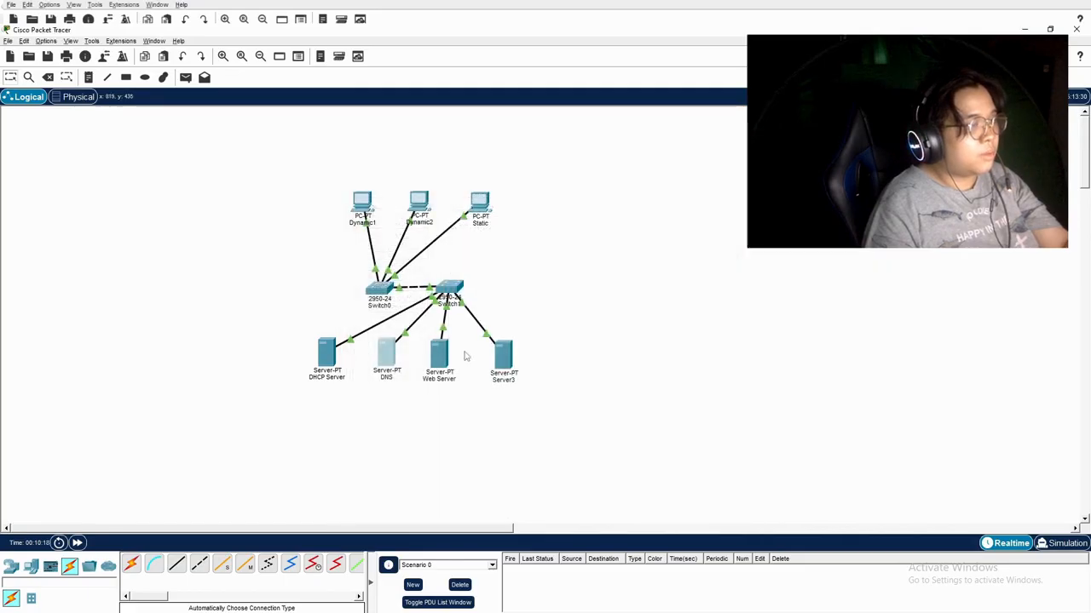
# Review the index.html source among the Web Server's HTTP files and close the server's window
pyautogui.click(438, 352)
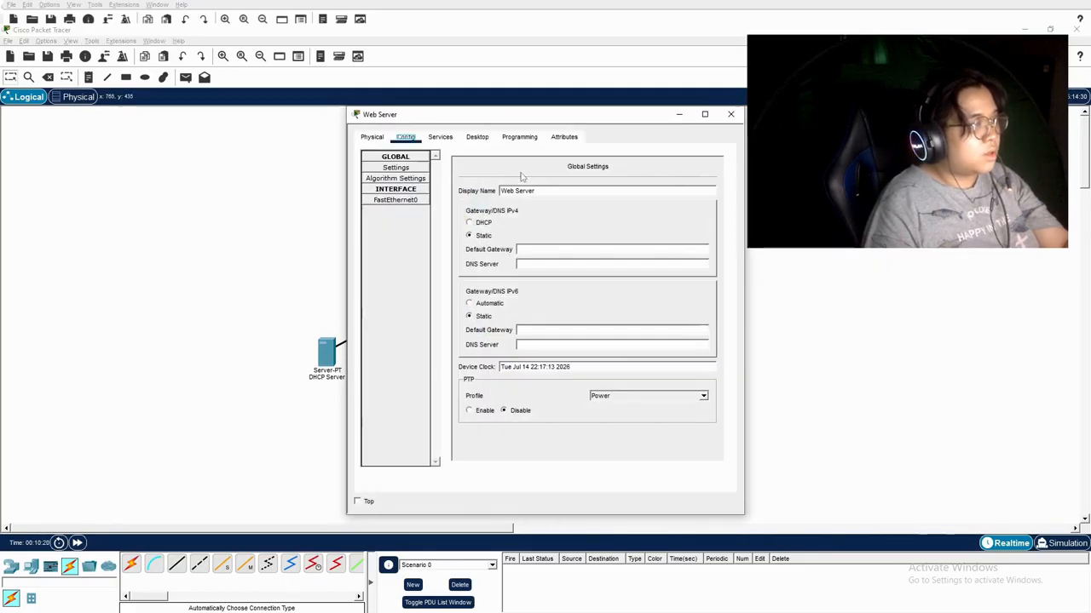
pyautogui.click(439, 137)
pyautogui.click(587, 303)
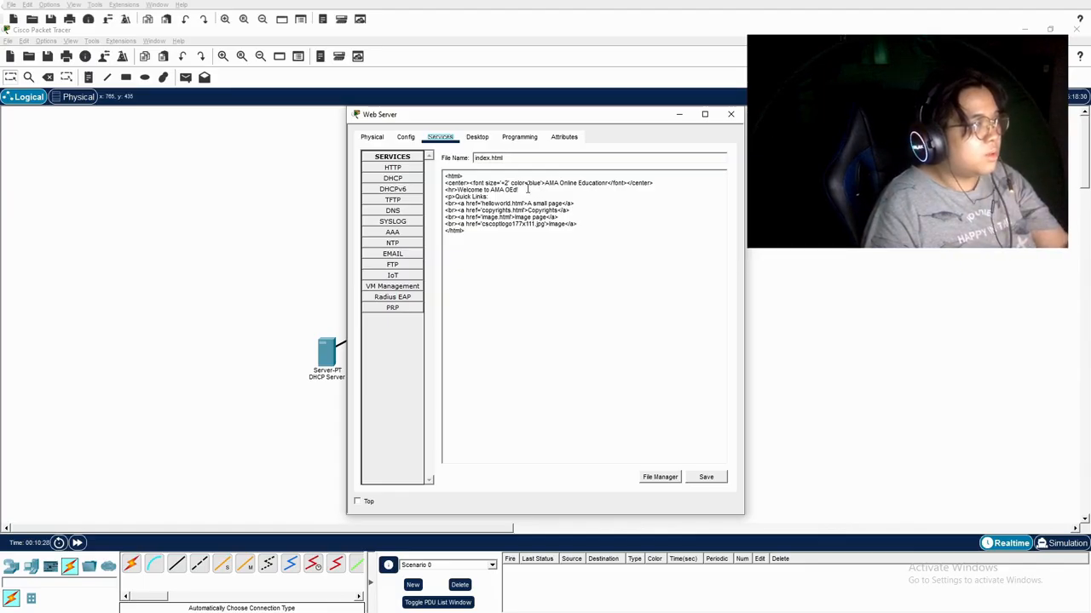
pyautogui.click(664, 477)
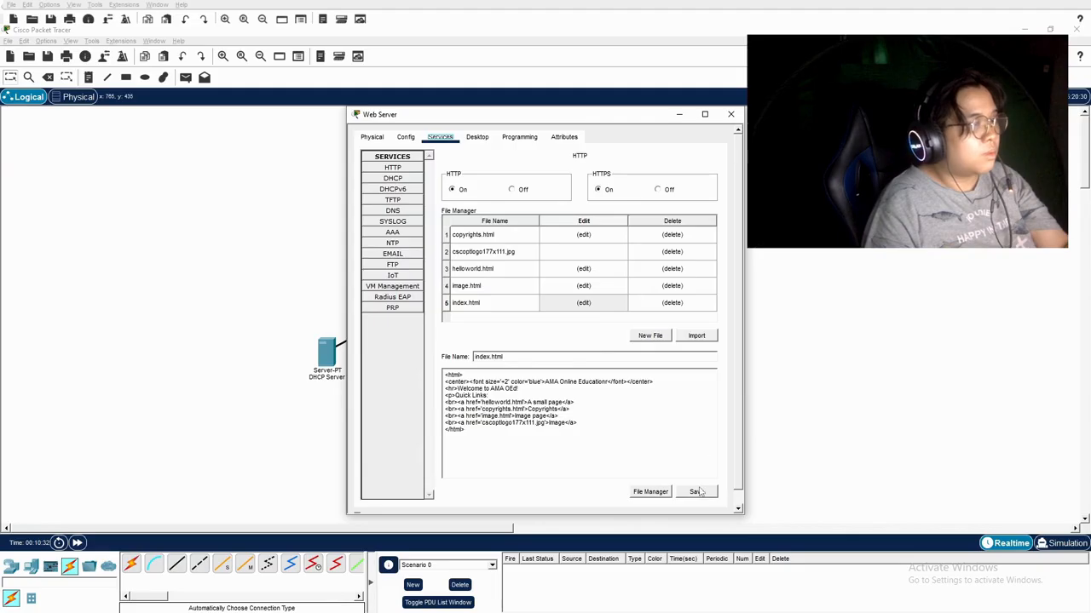
pyautogui.click(731, 114)
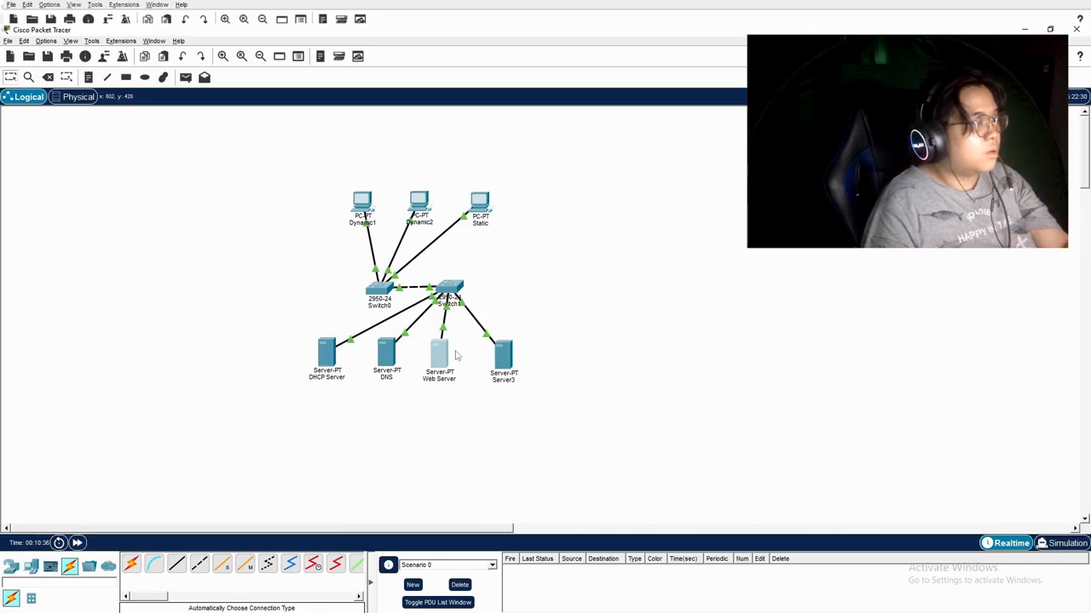
pyautogui.click(361, 201)
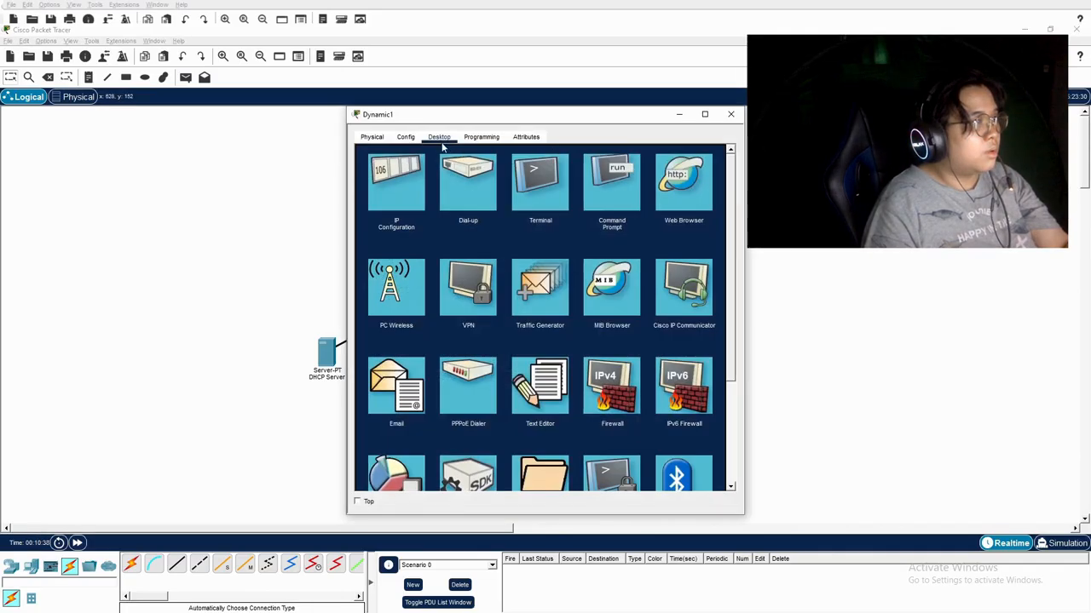
pyautogui.click(405, 137)
pyautogui.click(440, 139)
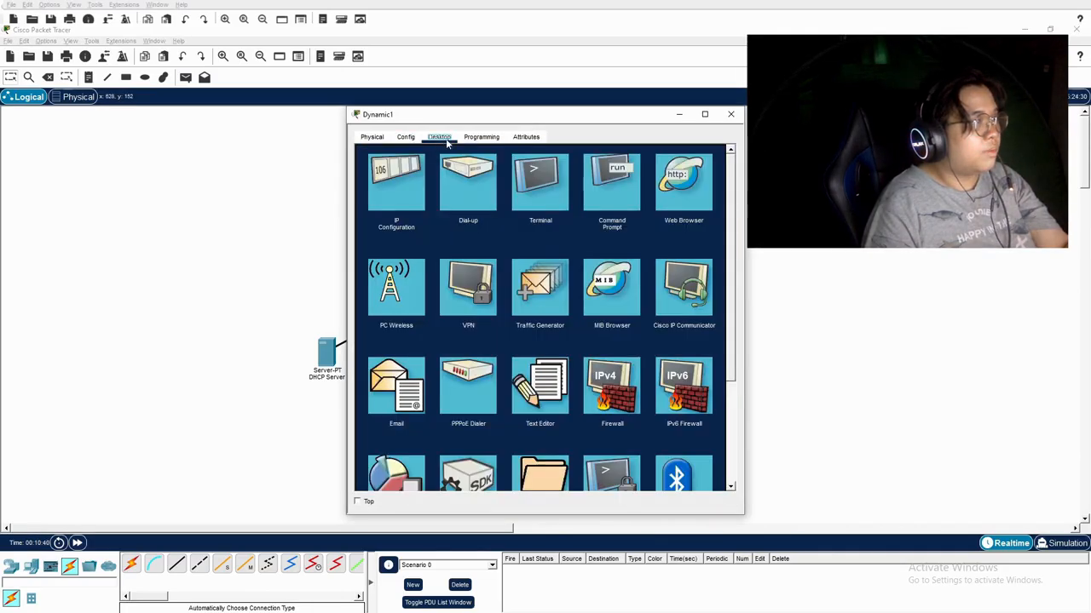
pyautogui.click(677, 176)
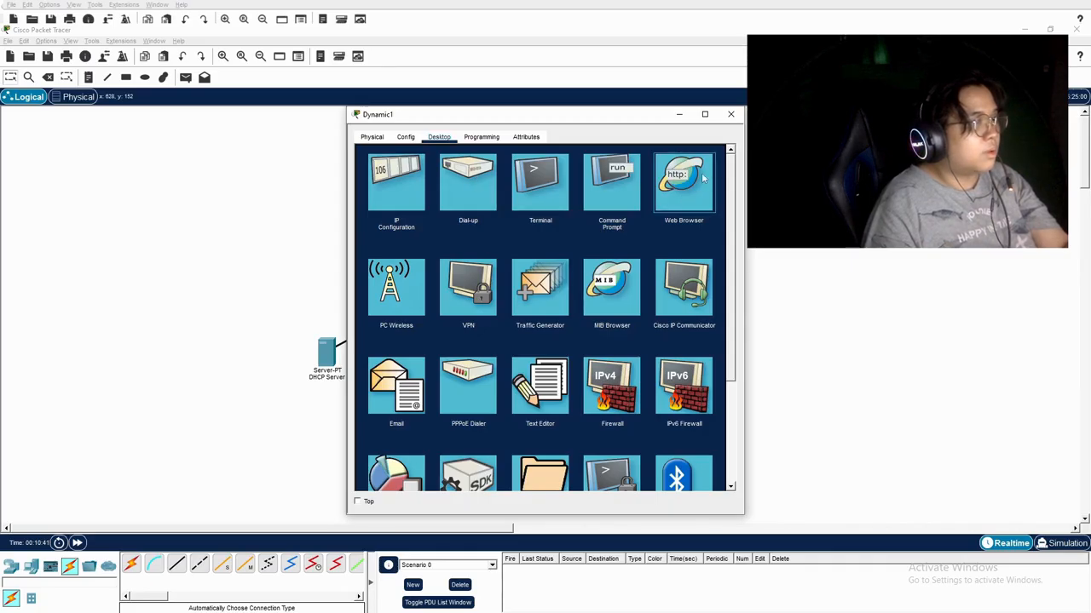
pyautogui.click(702, 220)
pyautogui.click(441, 170)
pyautogui.write('www.am')
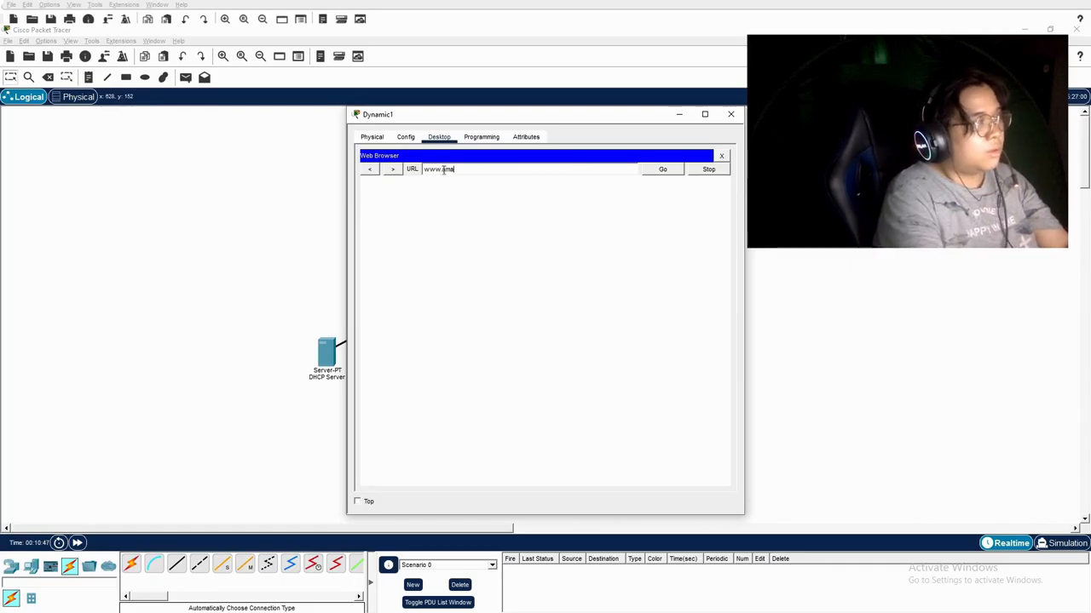
pyautogui.write('aes.')
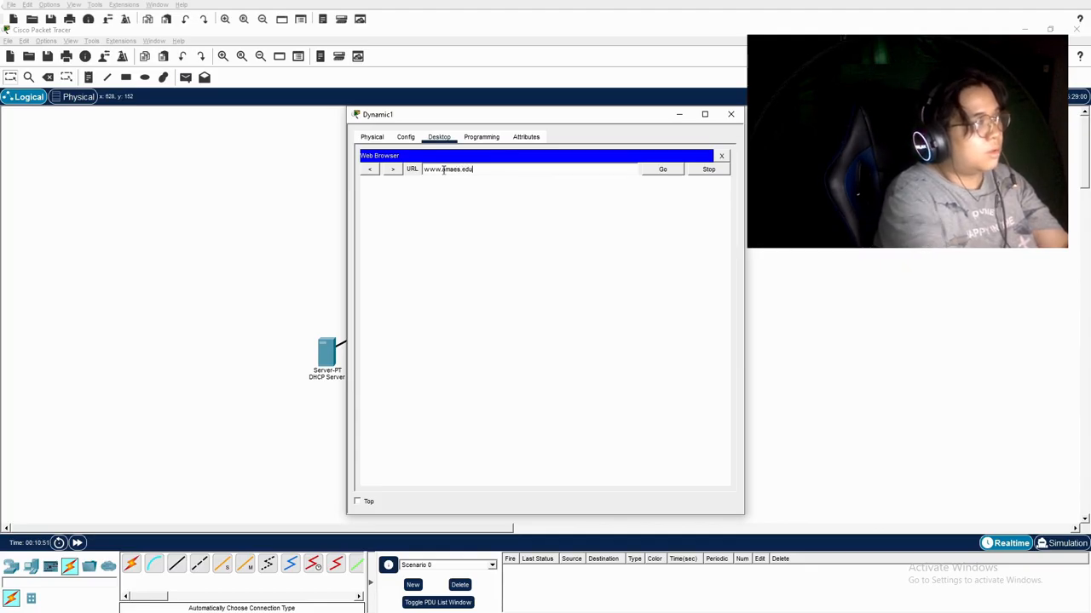
pyautogui.write('edu')
pyautogui.click(670, 171)
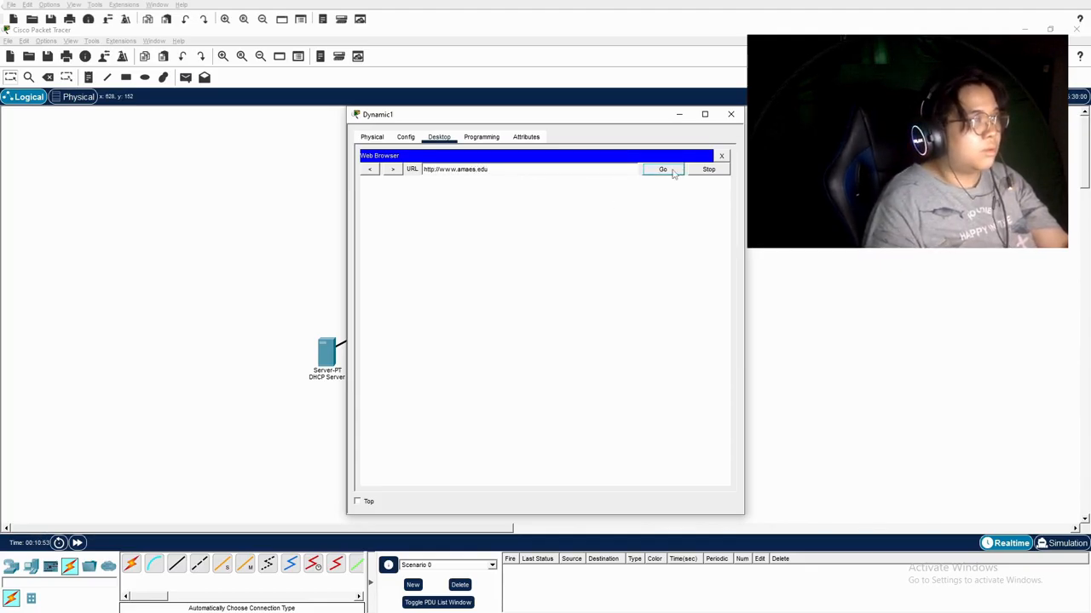
pyautogui.click(730, 114)
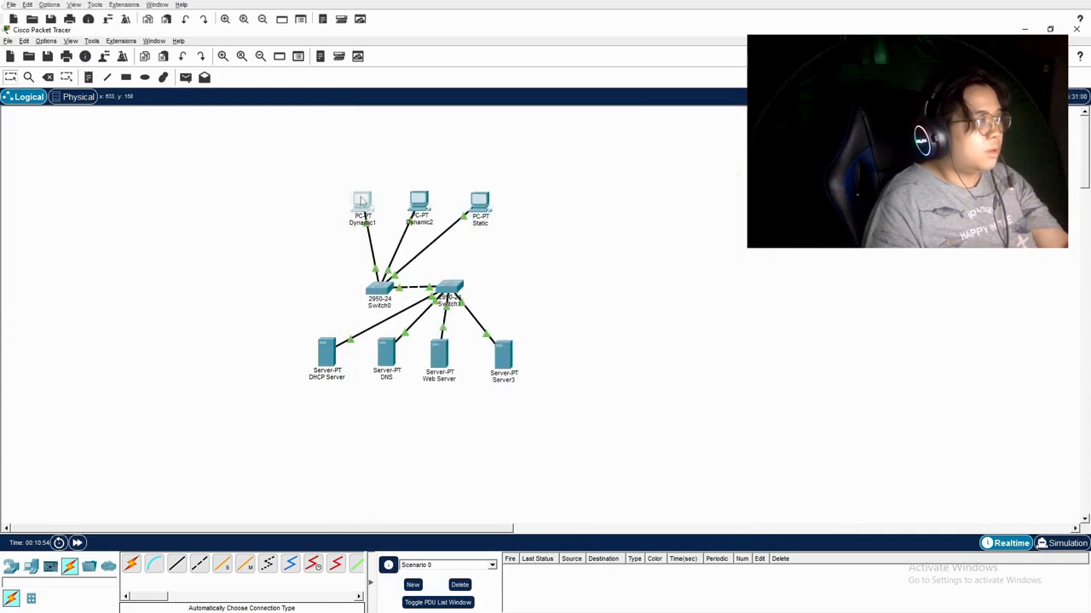
# Check PC Dynamic1's IP configuration again and close its window
pyautogui.click(375, 294)
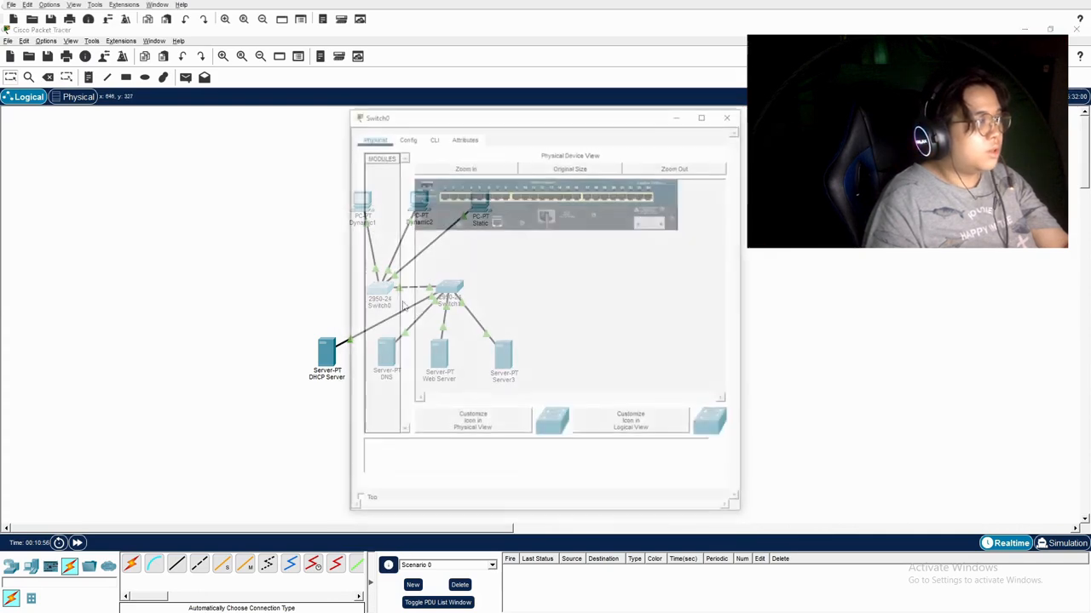
pyautogui.click(730, 115)
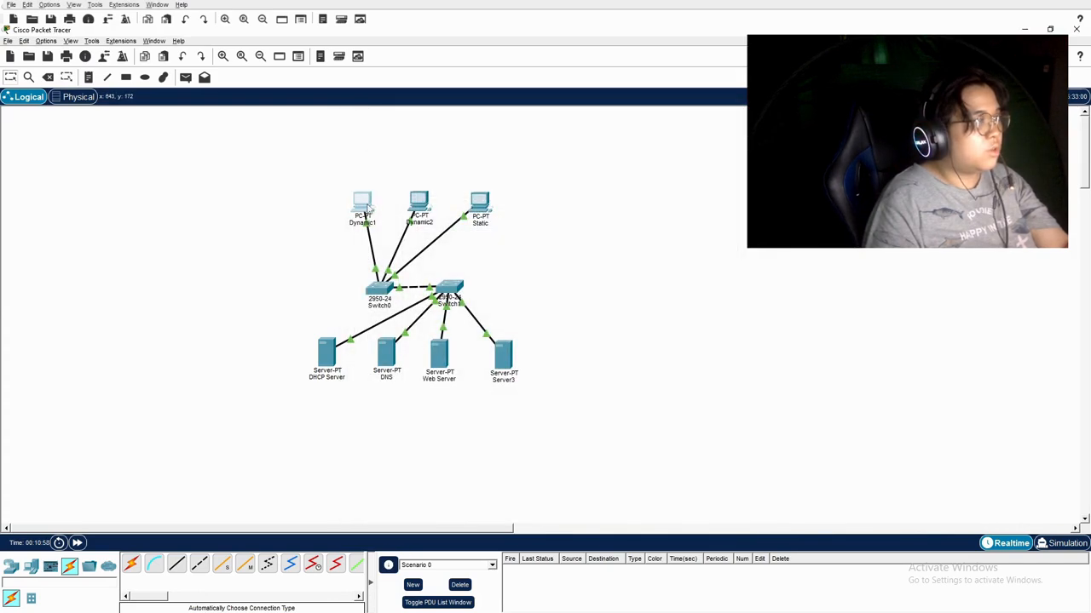
pyautogui.click(362, 205)
pyautogui.click(394, 182)
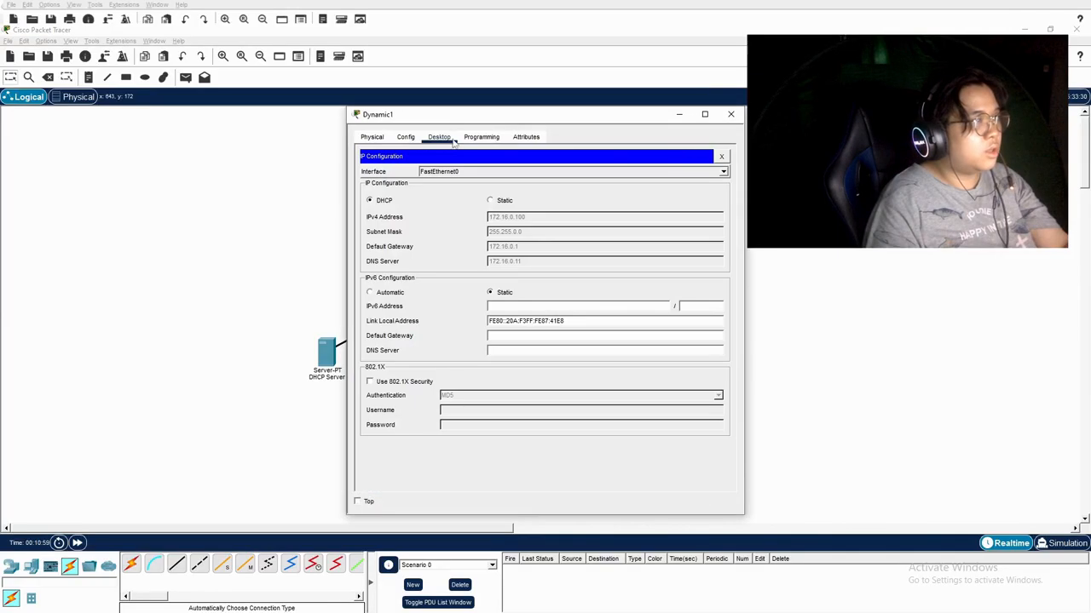
pyautogui.click(730, 114)
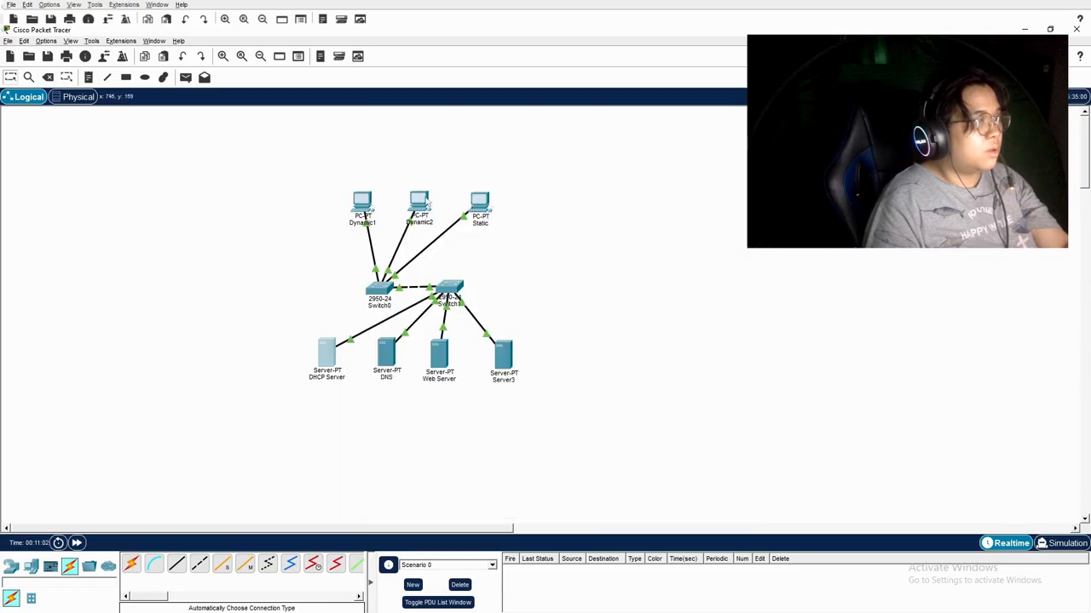
# Request 172.16.0.20 in PC Dynamic1's web browser and close the window
pyautogui.click(362, 204)
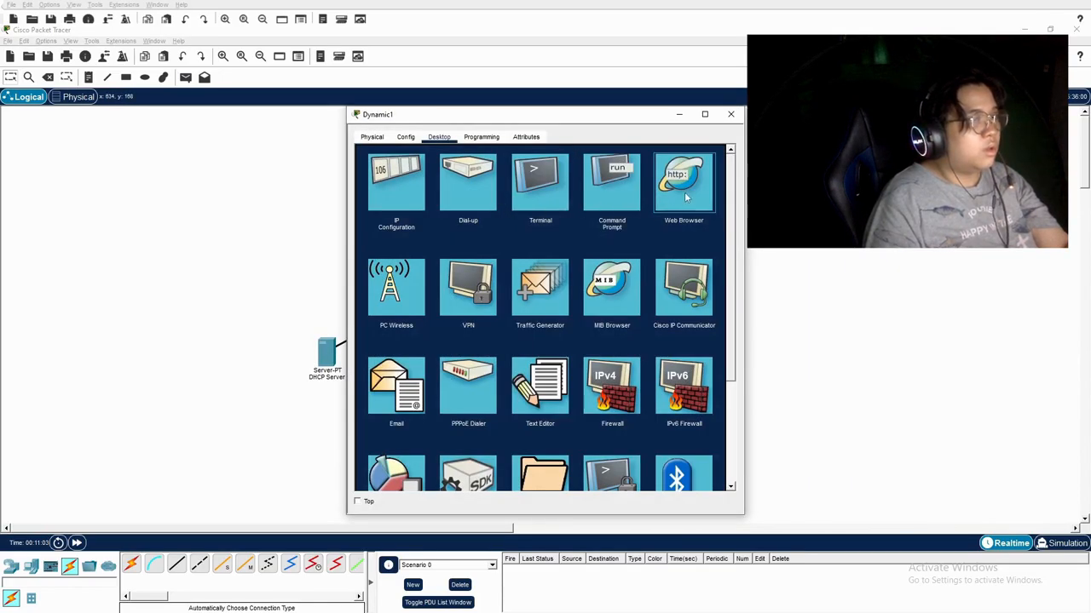
pyautogui.press('Return')
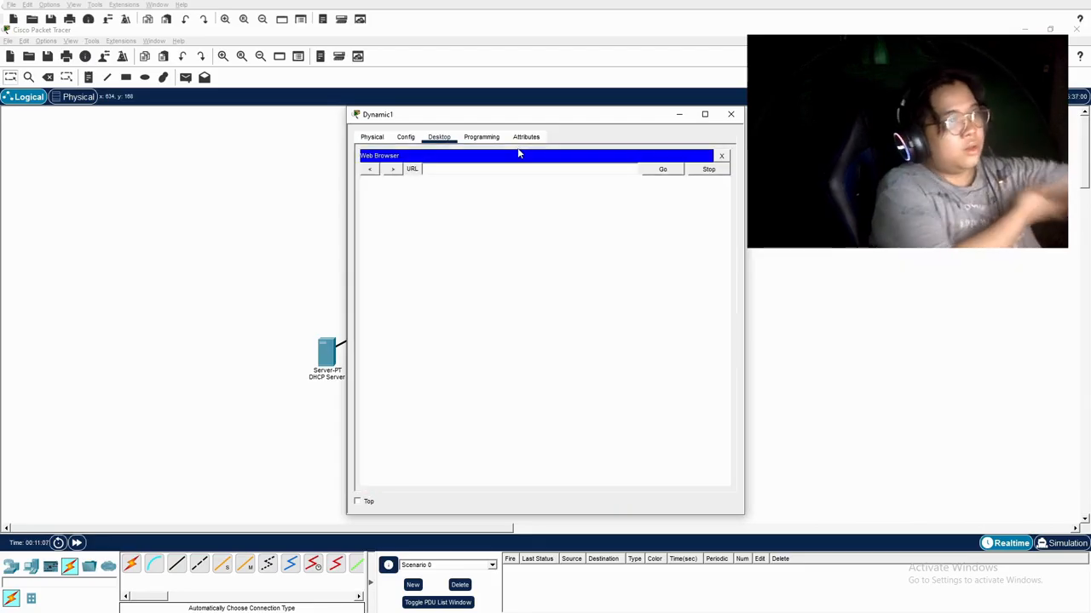
pyautogui.write('172.16.0.90')
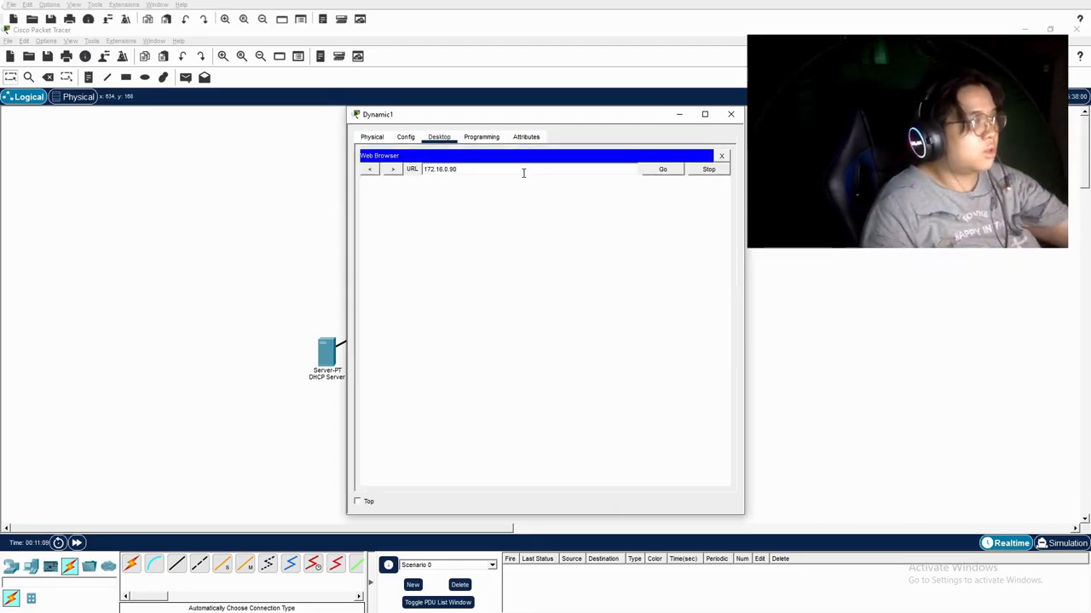
pyautogui.press('BackSpace')
pyautogui.click(664, 169)
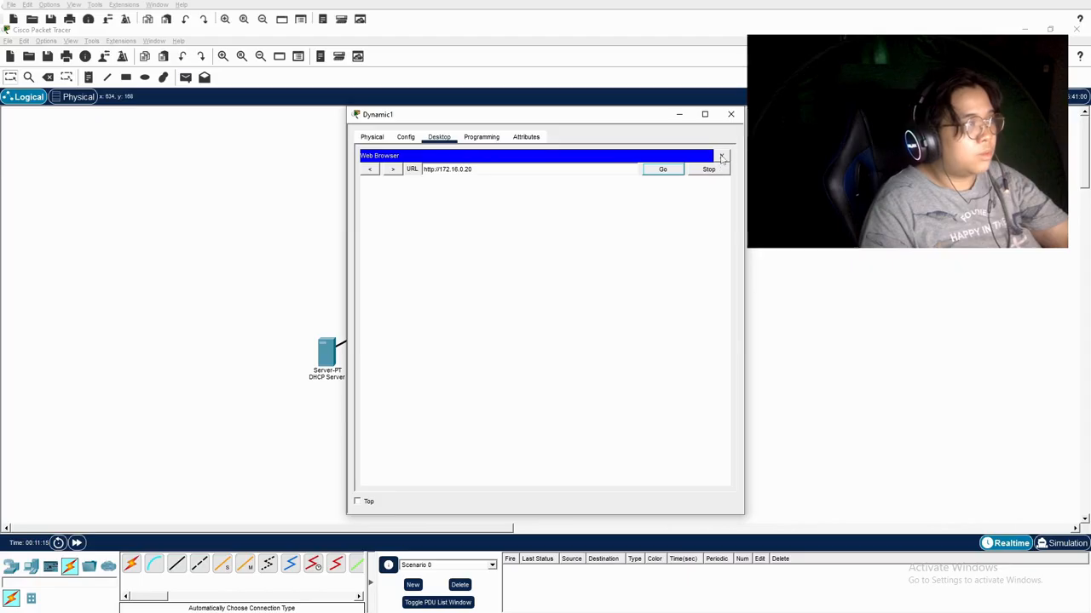
pyautogui.click(730, 114)
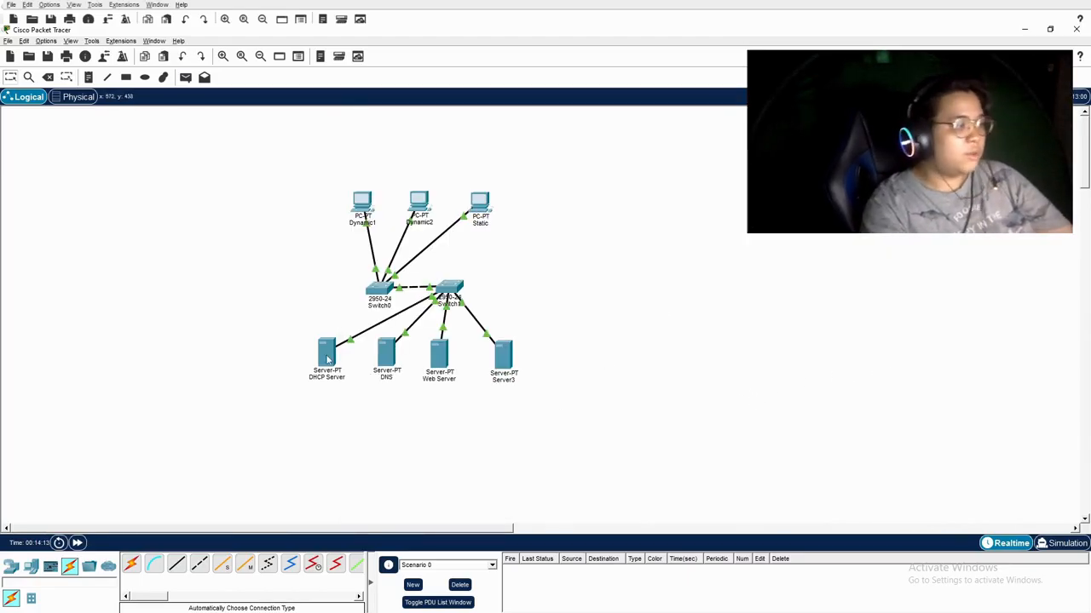
# Set the IPv4 address of the Web Server's FastEthernet0 interface to 172.16.0.20 and close its window
pyautogui.click(437, 353)
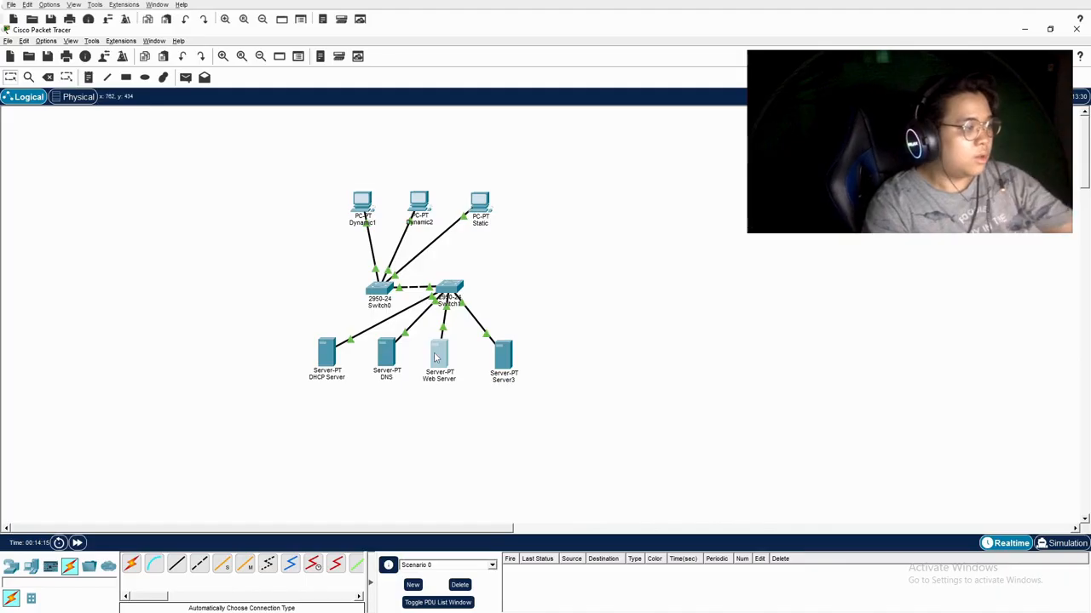
pyautogui.click(409, 201)
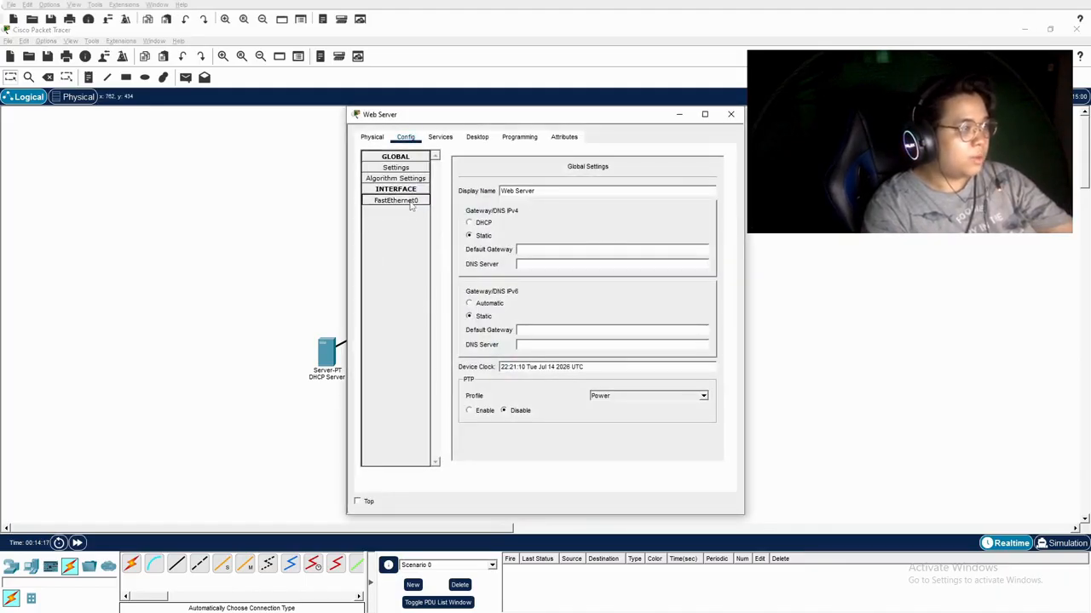
pyautogui.click(627, 250)
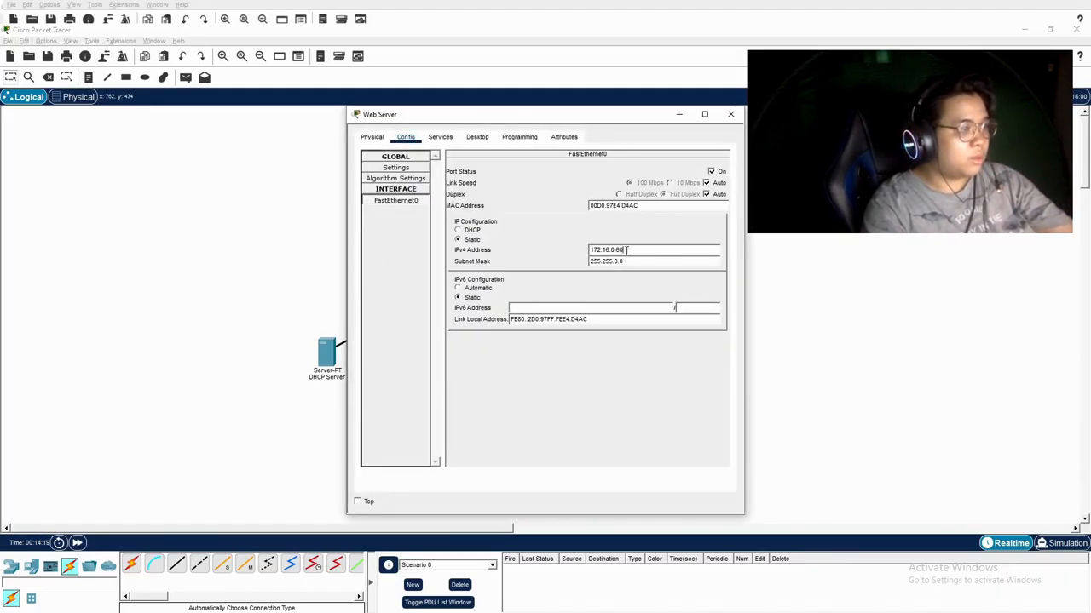
pyautogui.press('BackSpace')
pyautogui.press('BackSpace')
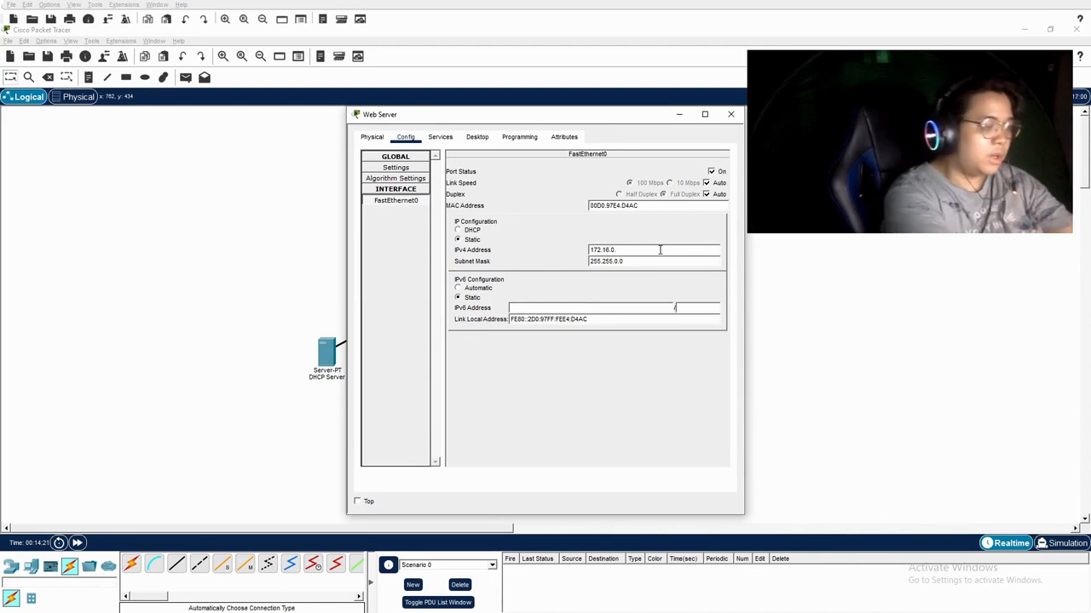
pyautogui.click(404, 236)
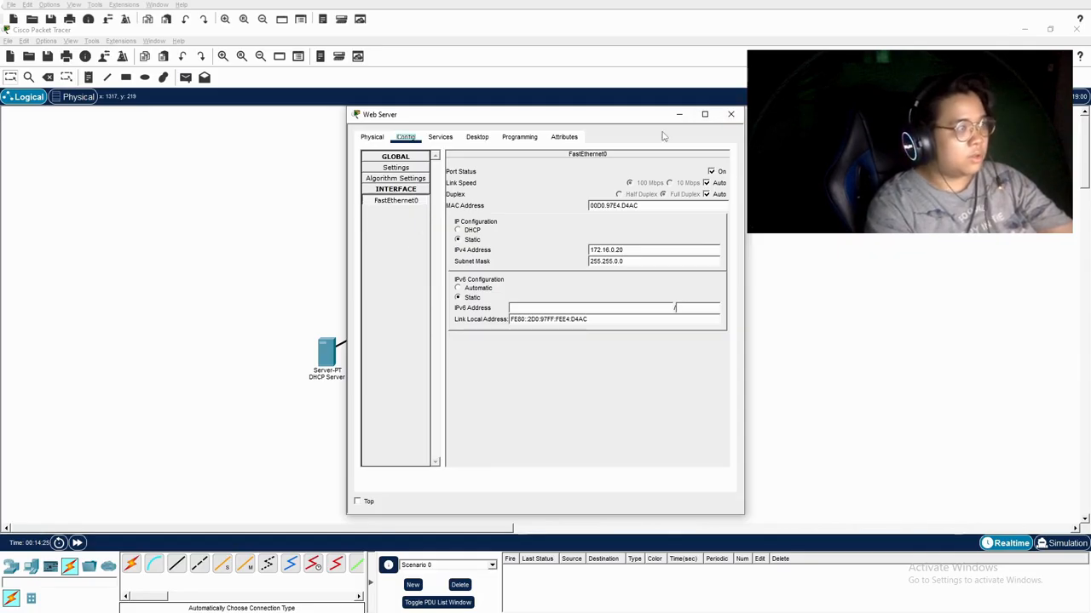
pyautogui.click(730, 115)
pyautogui.click(368, 206)
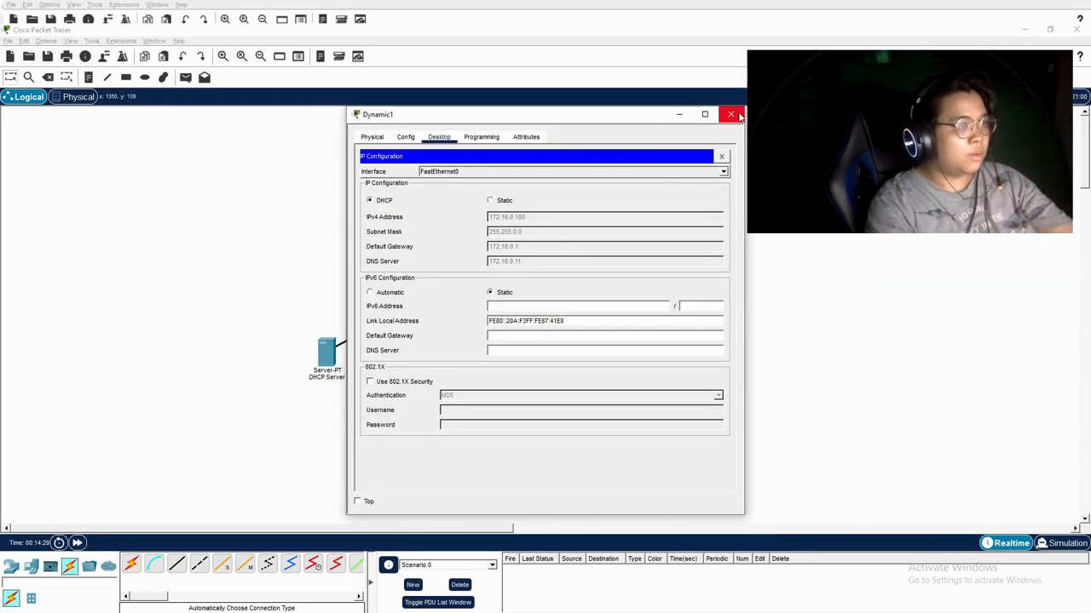
pyautogui.click(721, 156)
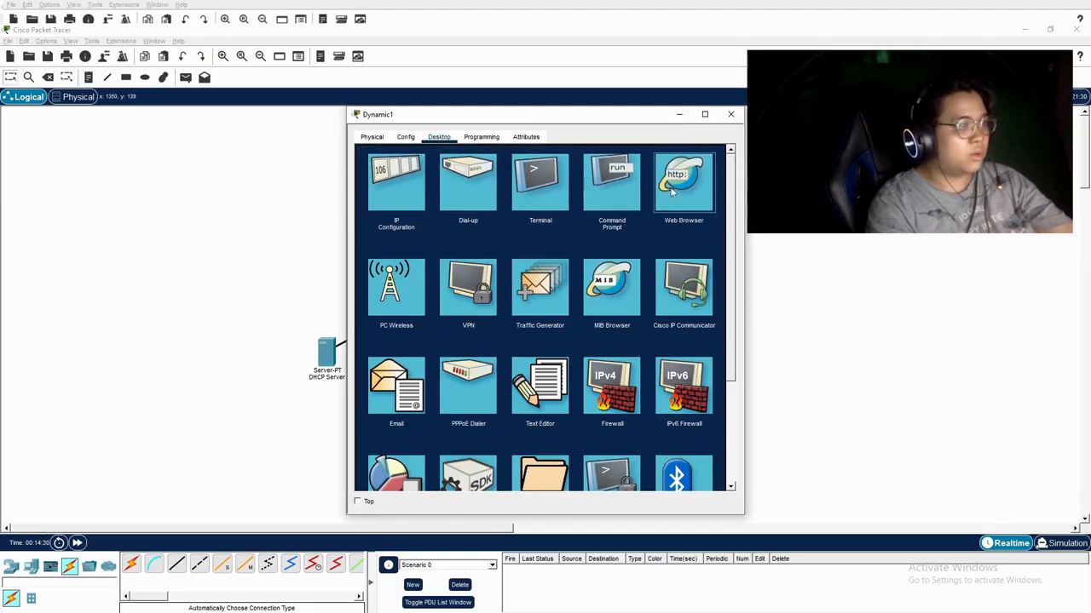
pyautogui.click(681, 192)
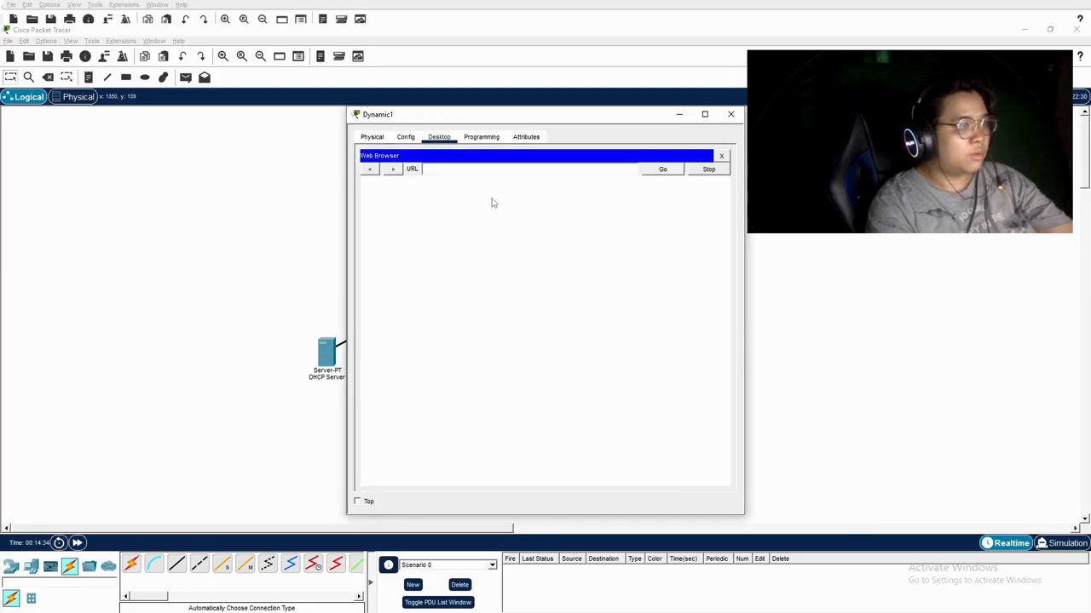
pyautogui.write('www.')
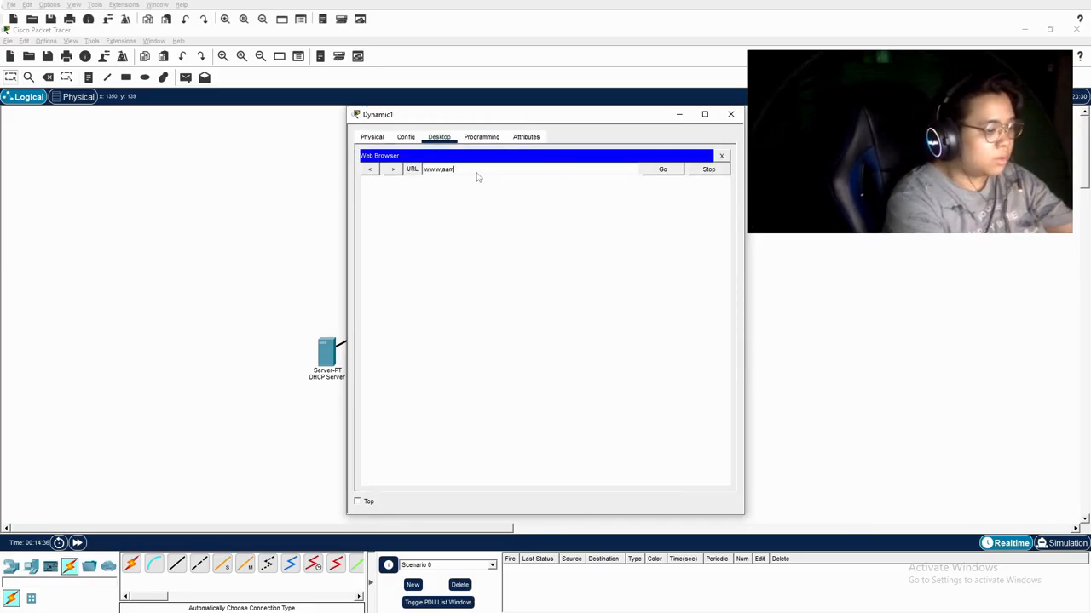
pyautogui.write('amaes.edu')
pyautogui.click(662, 169)
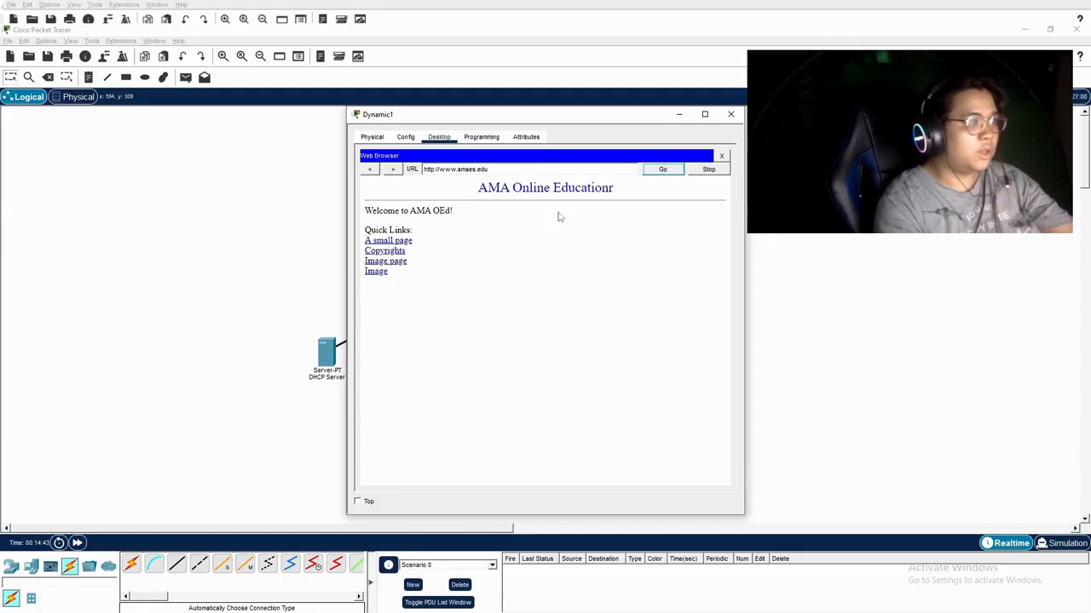
pyautogui.click(388, 240)
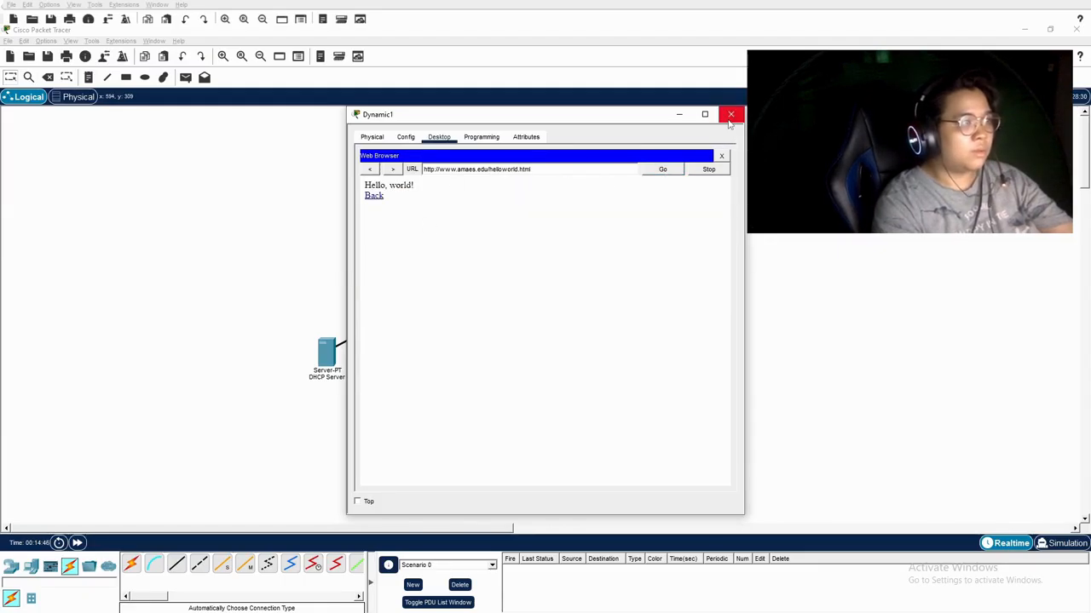